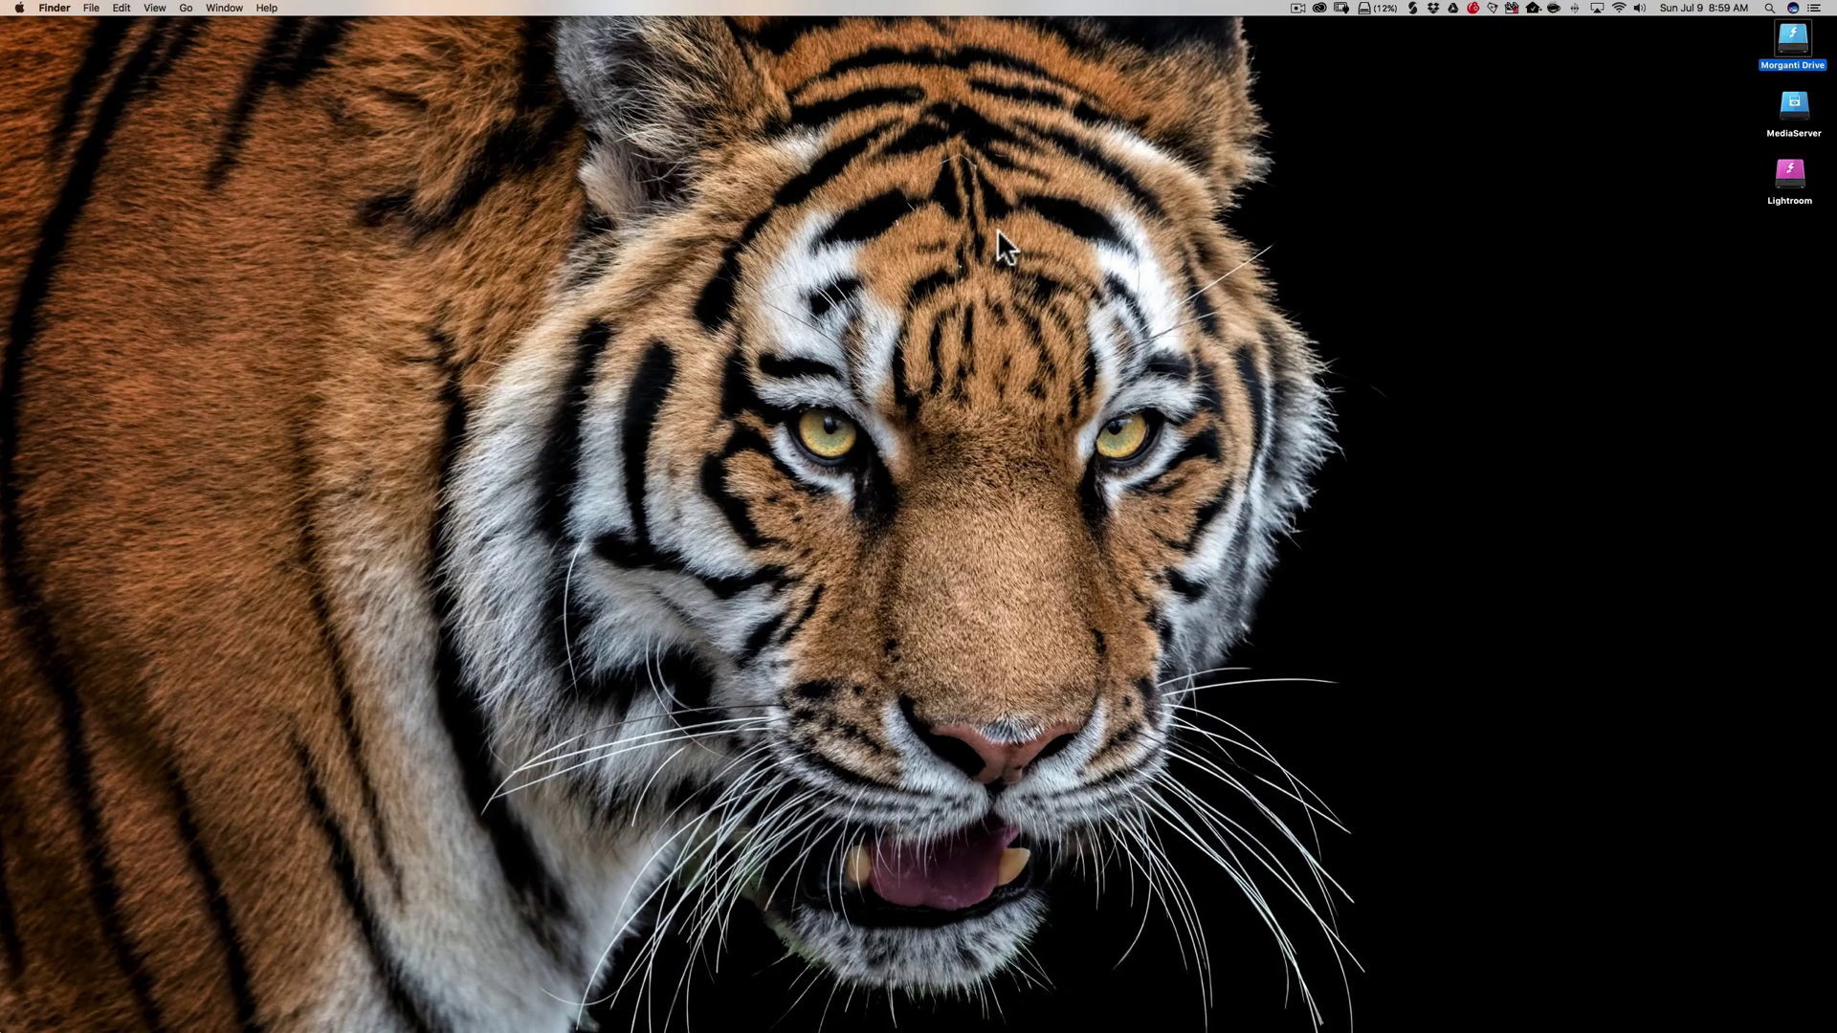
Switch to the Amazon Intuos Pro Small listing and open its full-size photo gallery.
key(ctrl+Right)
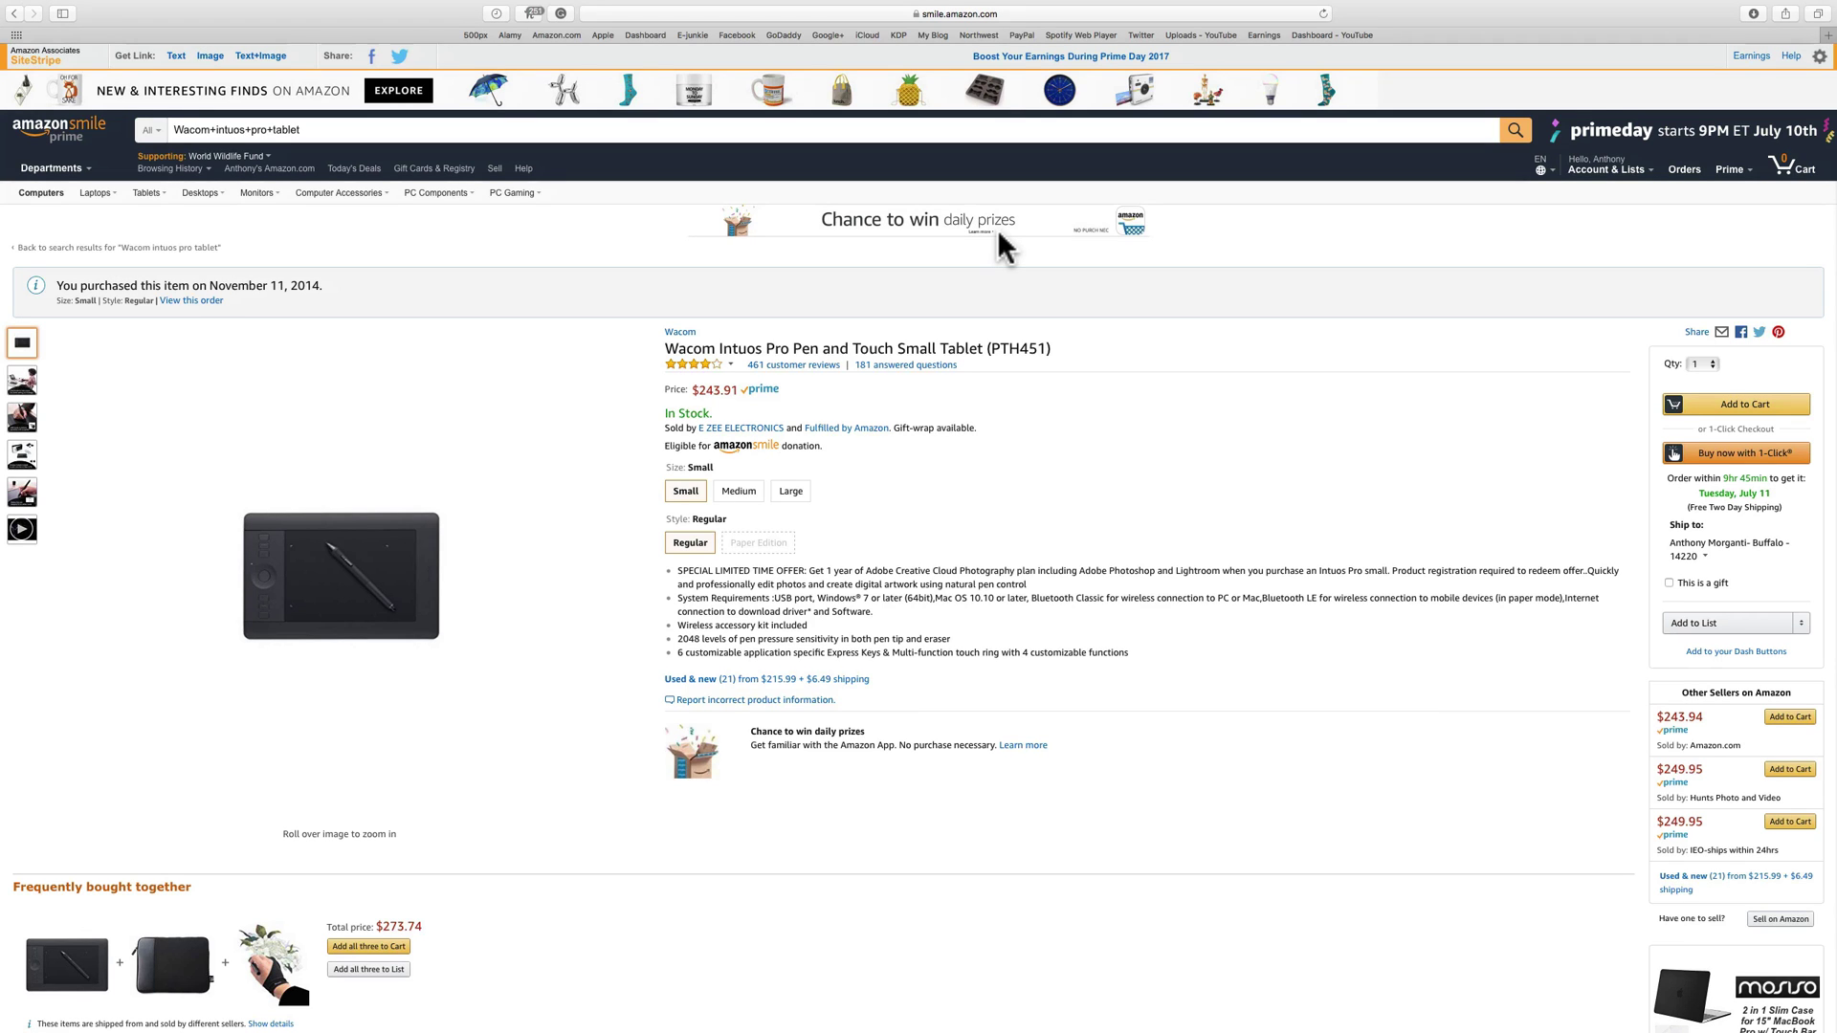
click(353, 594)
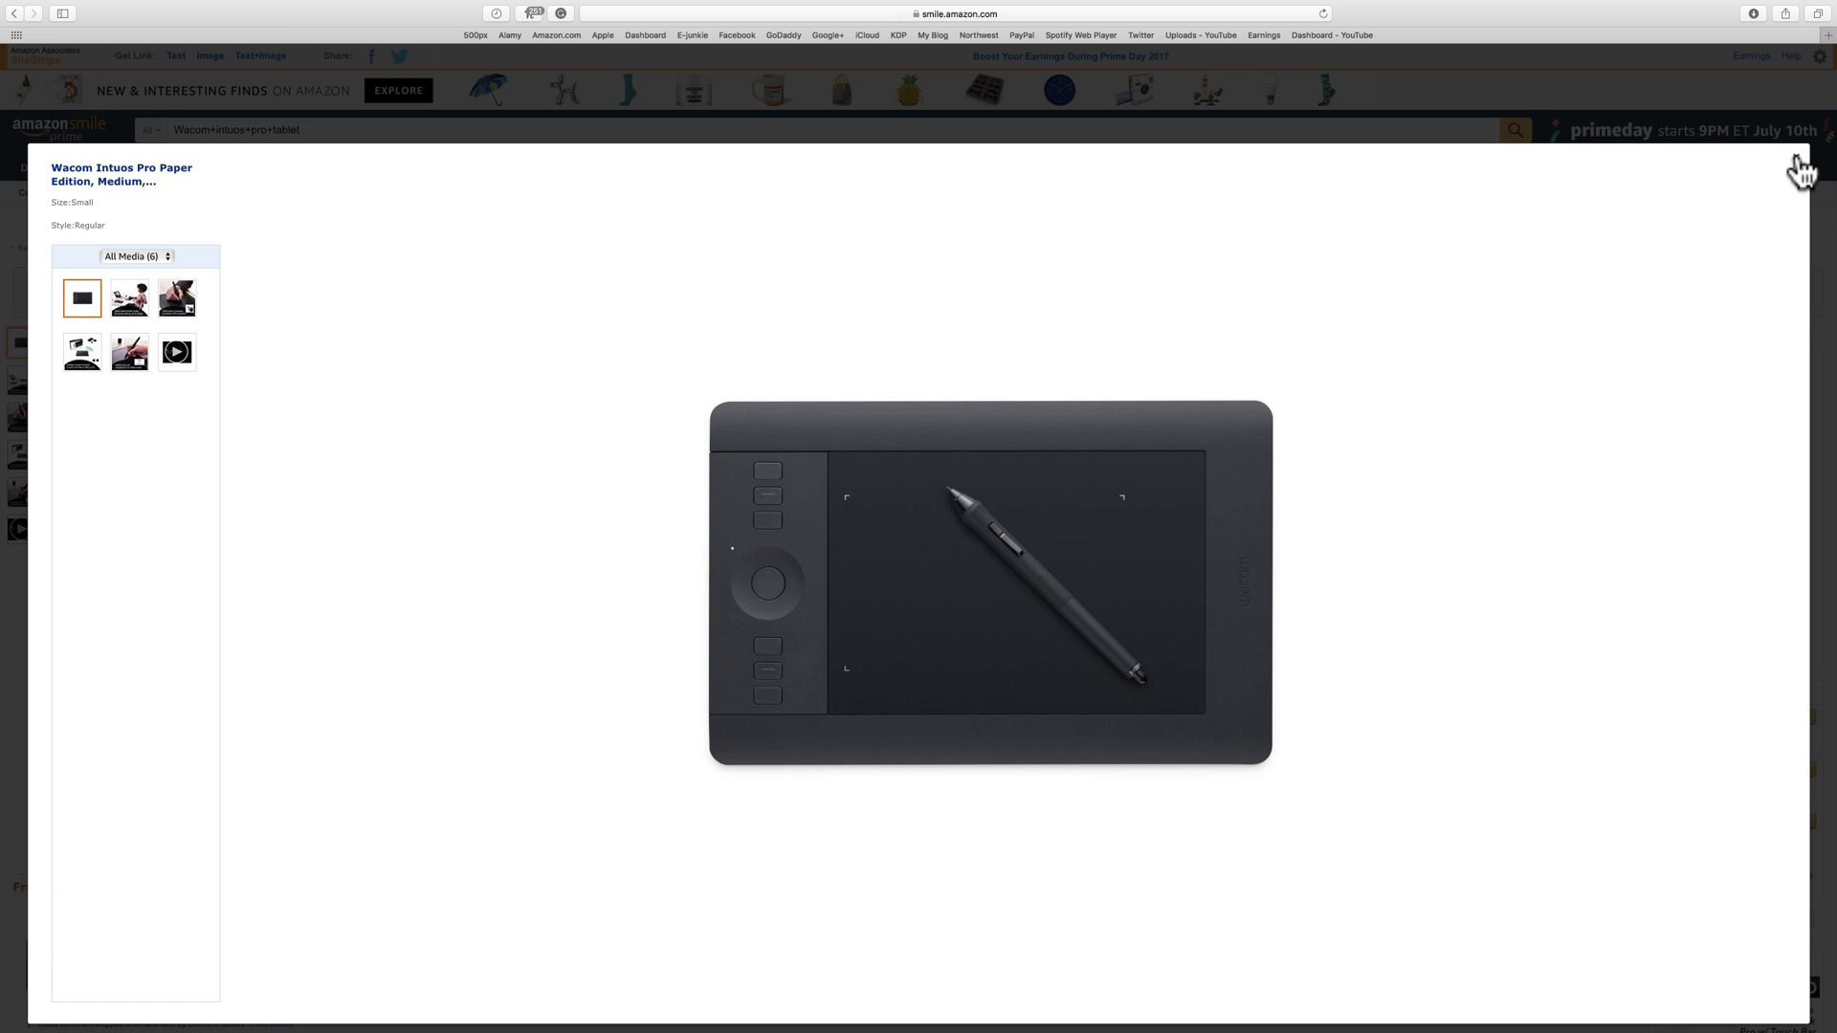
Close the tablet gallery, reopen it to view another photo, then close it again.
click(1797, 166)
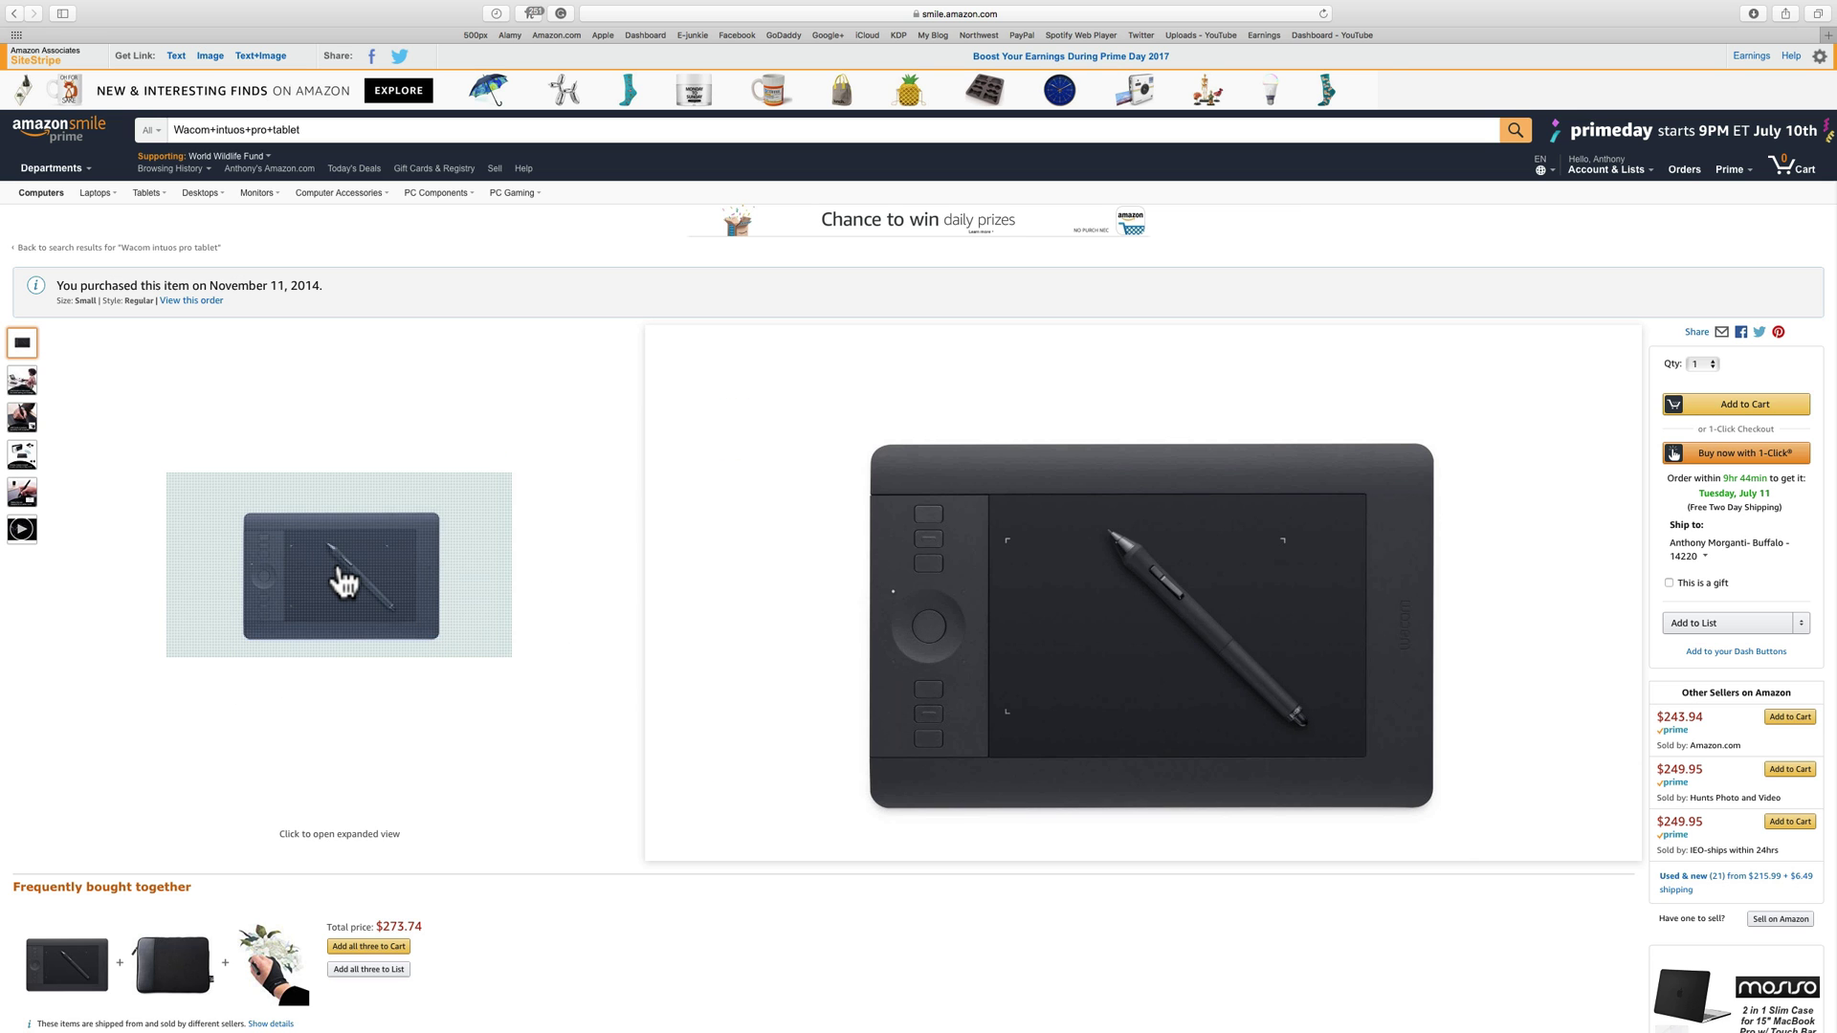
click(345, 579)
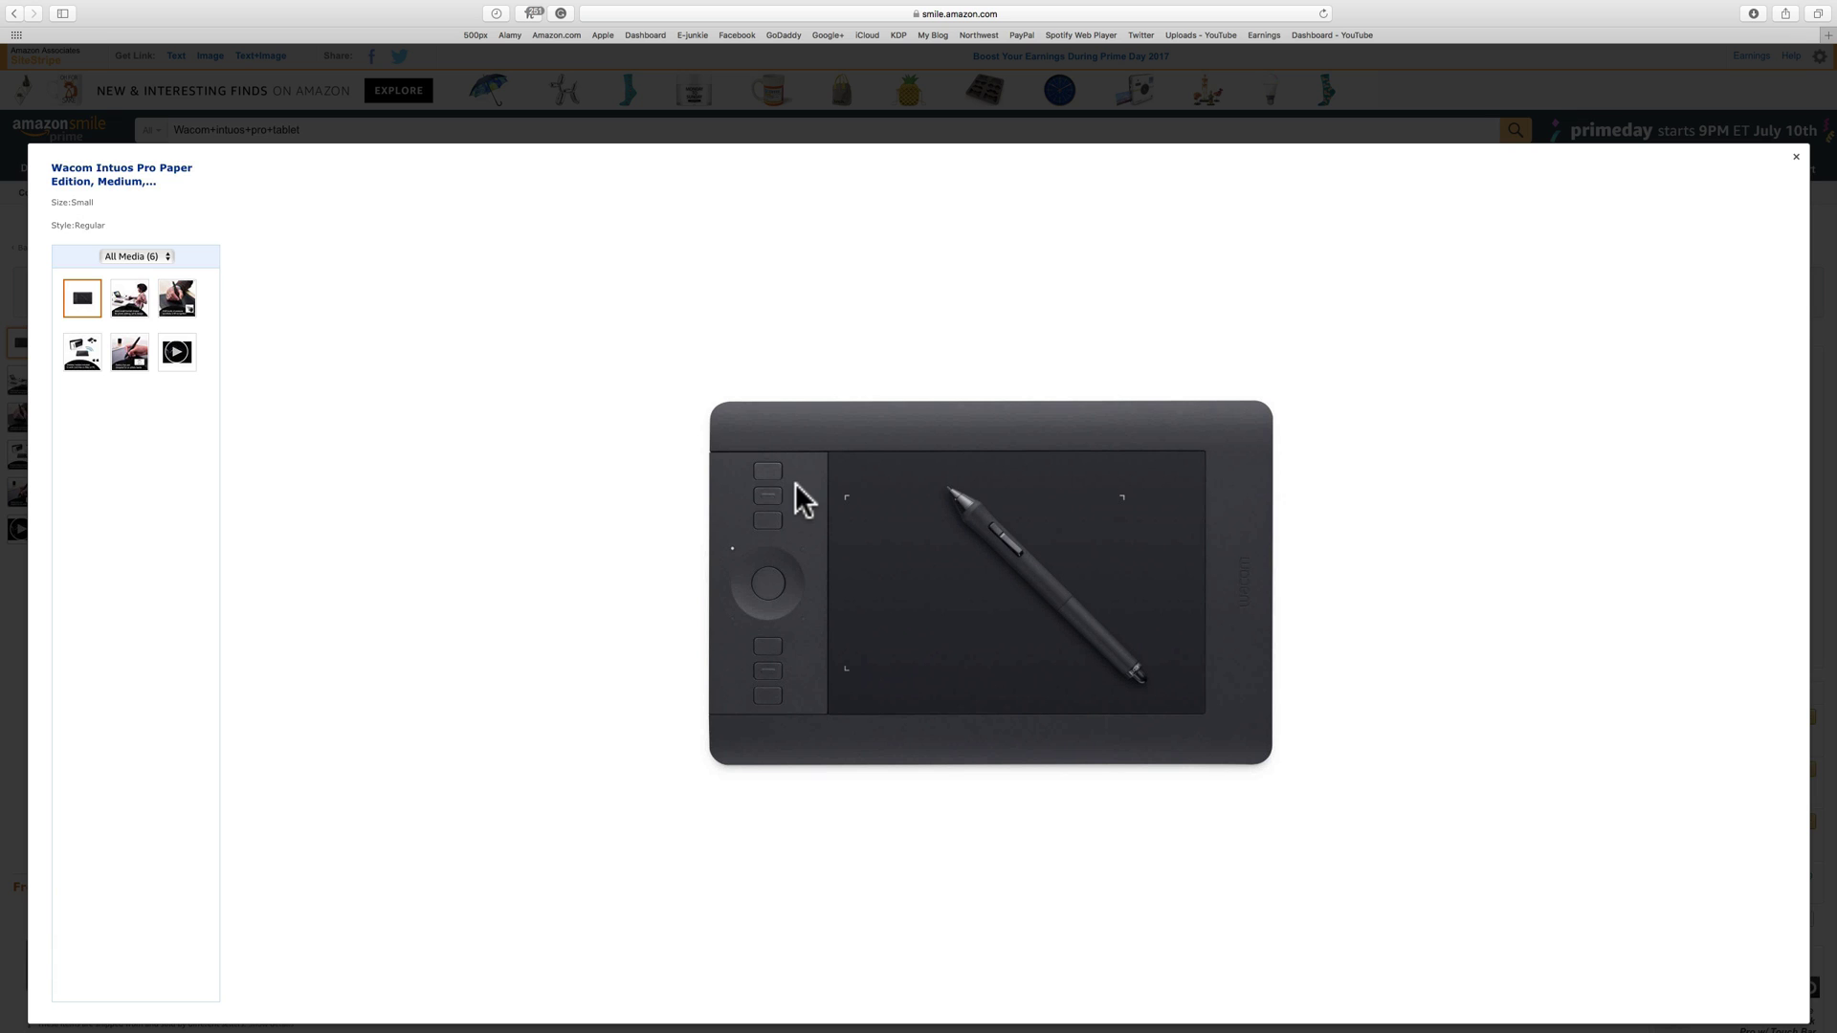
click(624, 545)
click(1798, 166)
mouse_move(398, 525)
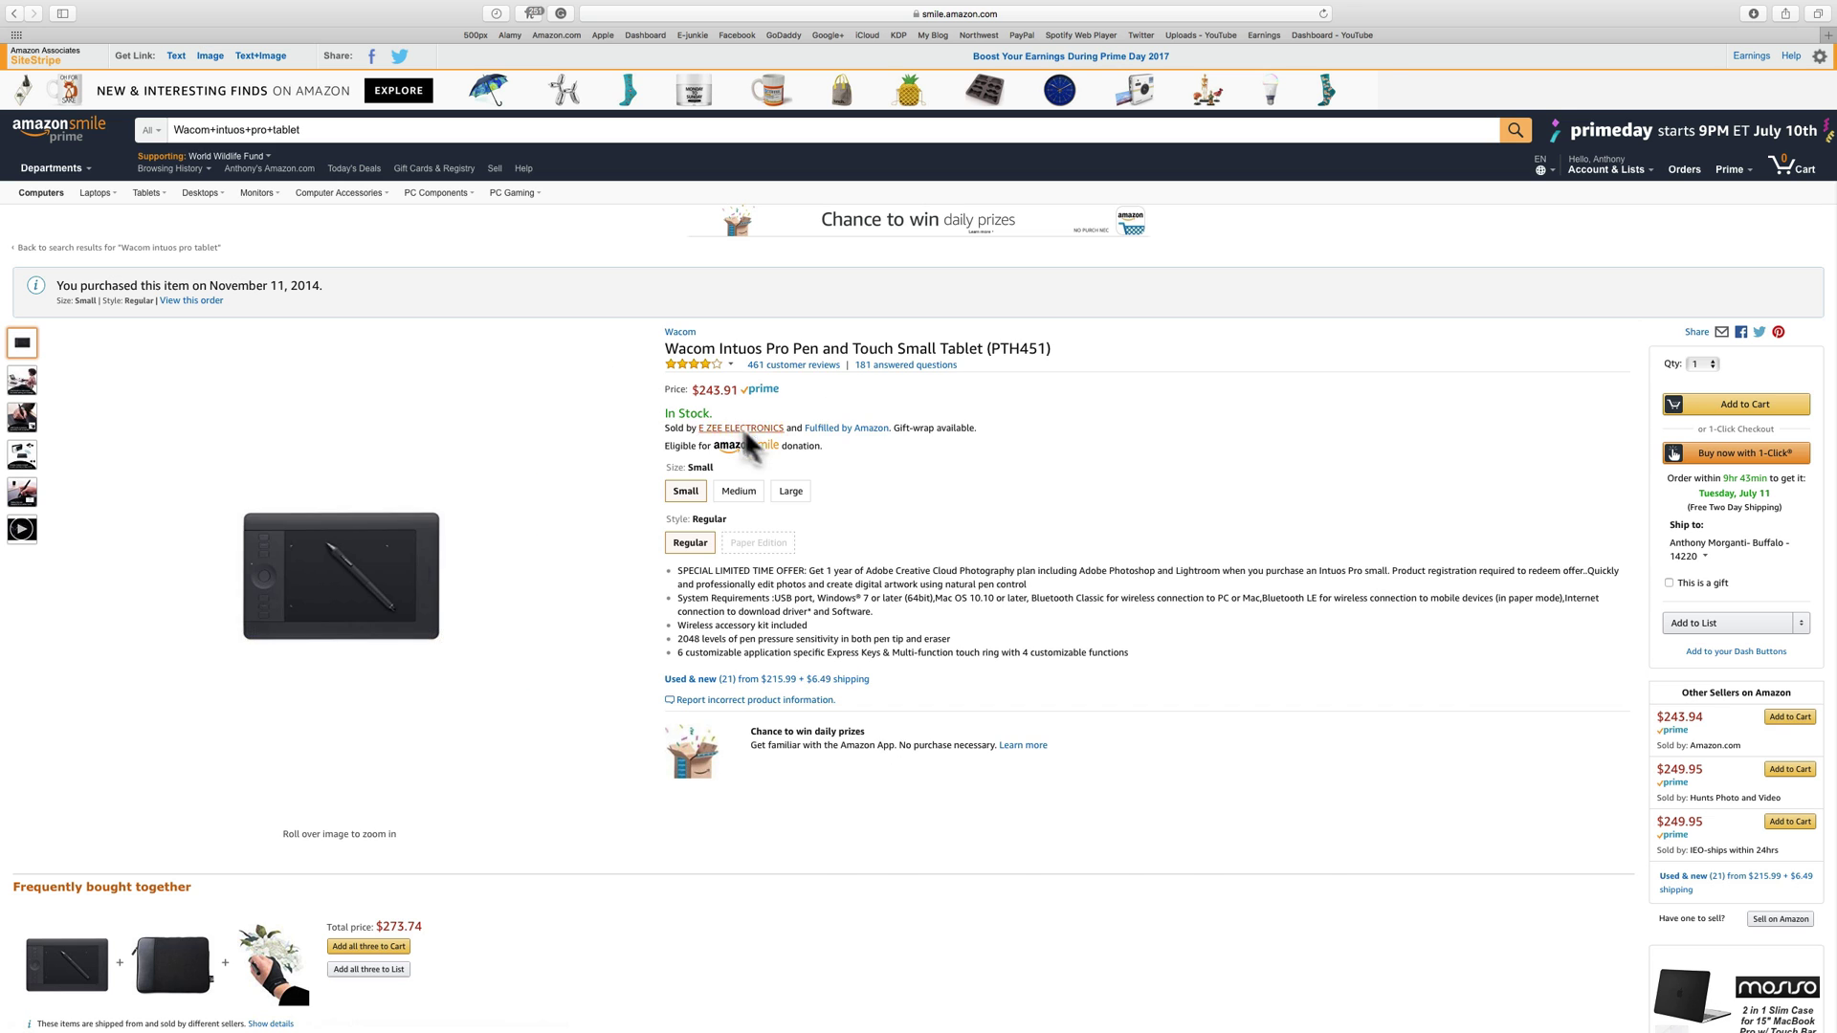
click(739, 491)
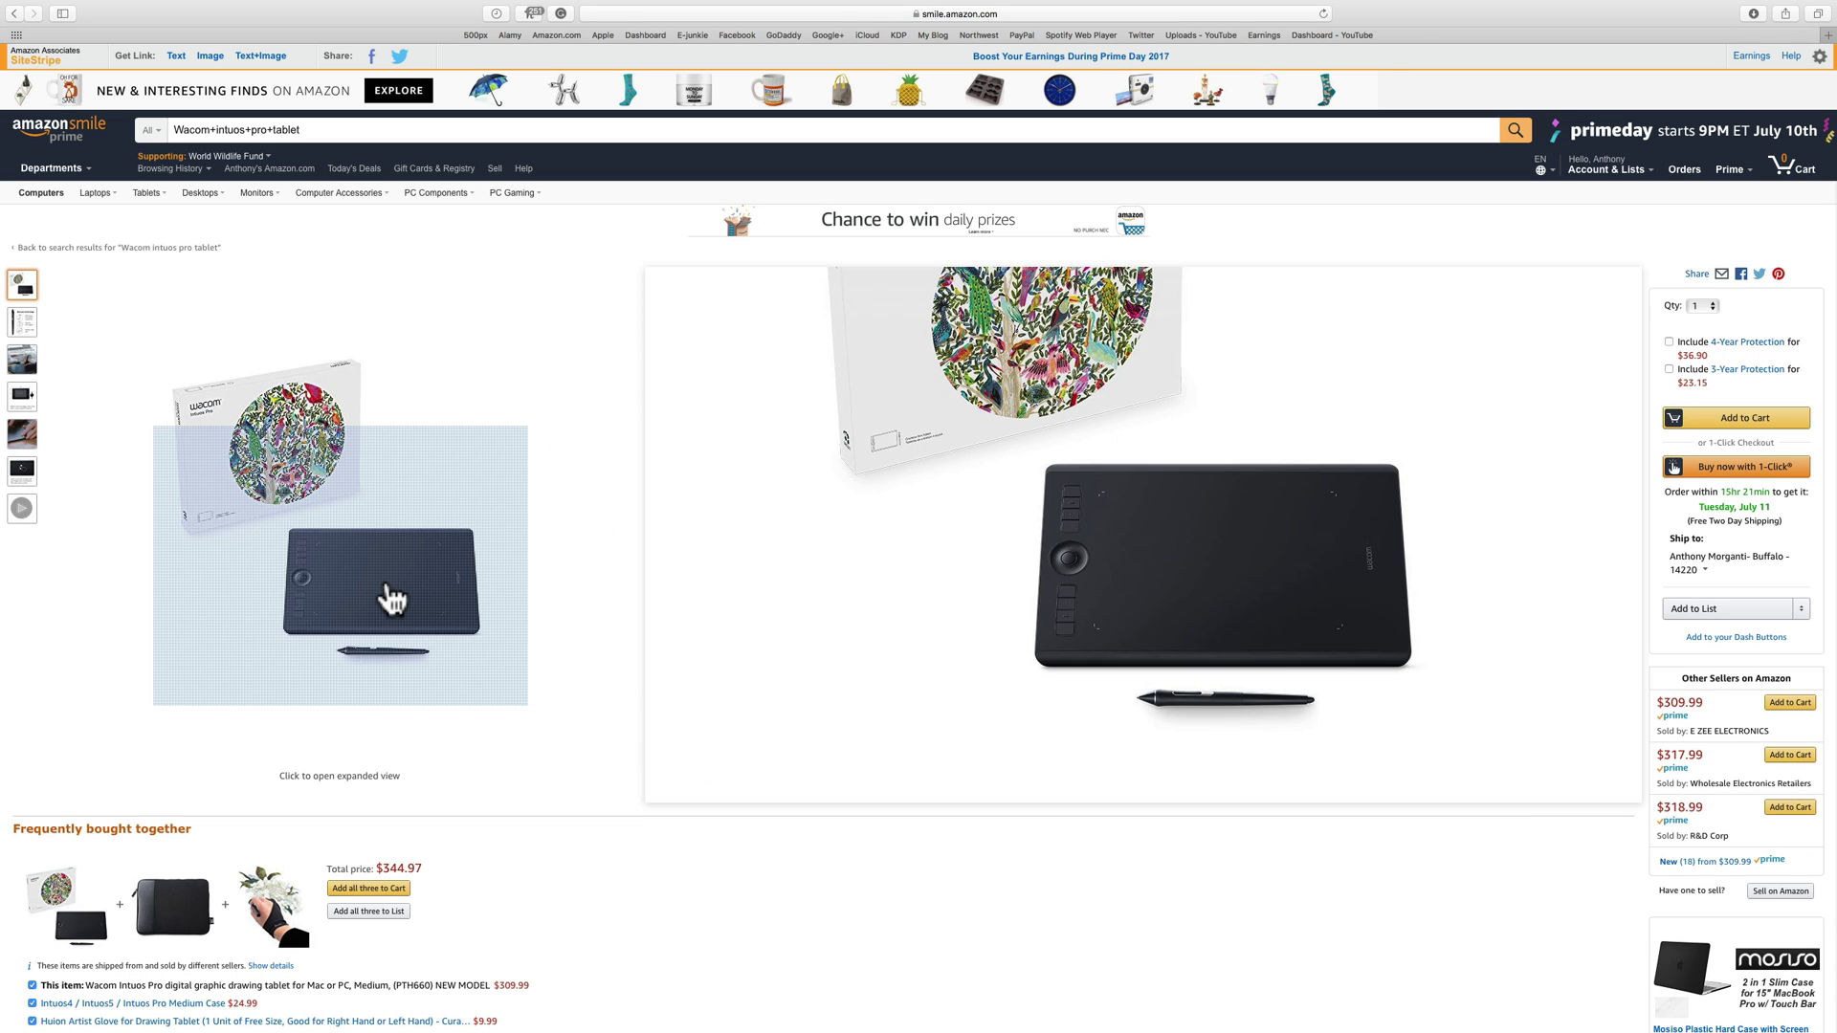
click(393, 598)
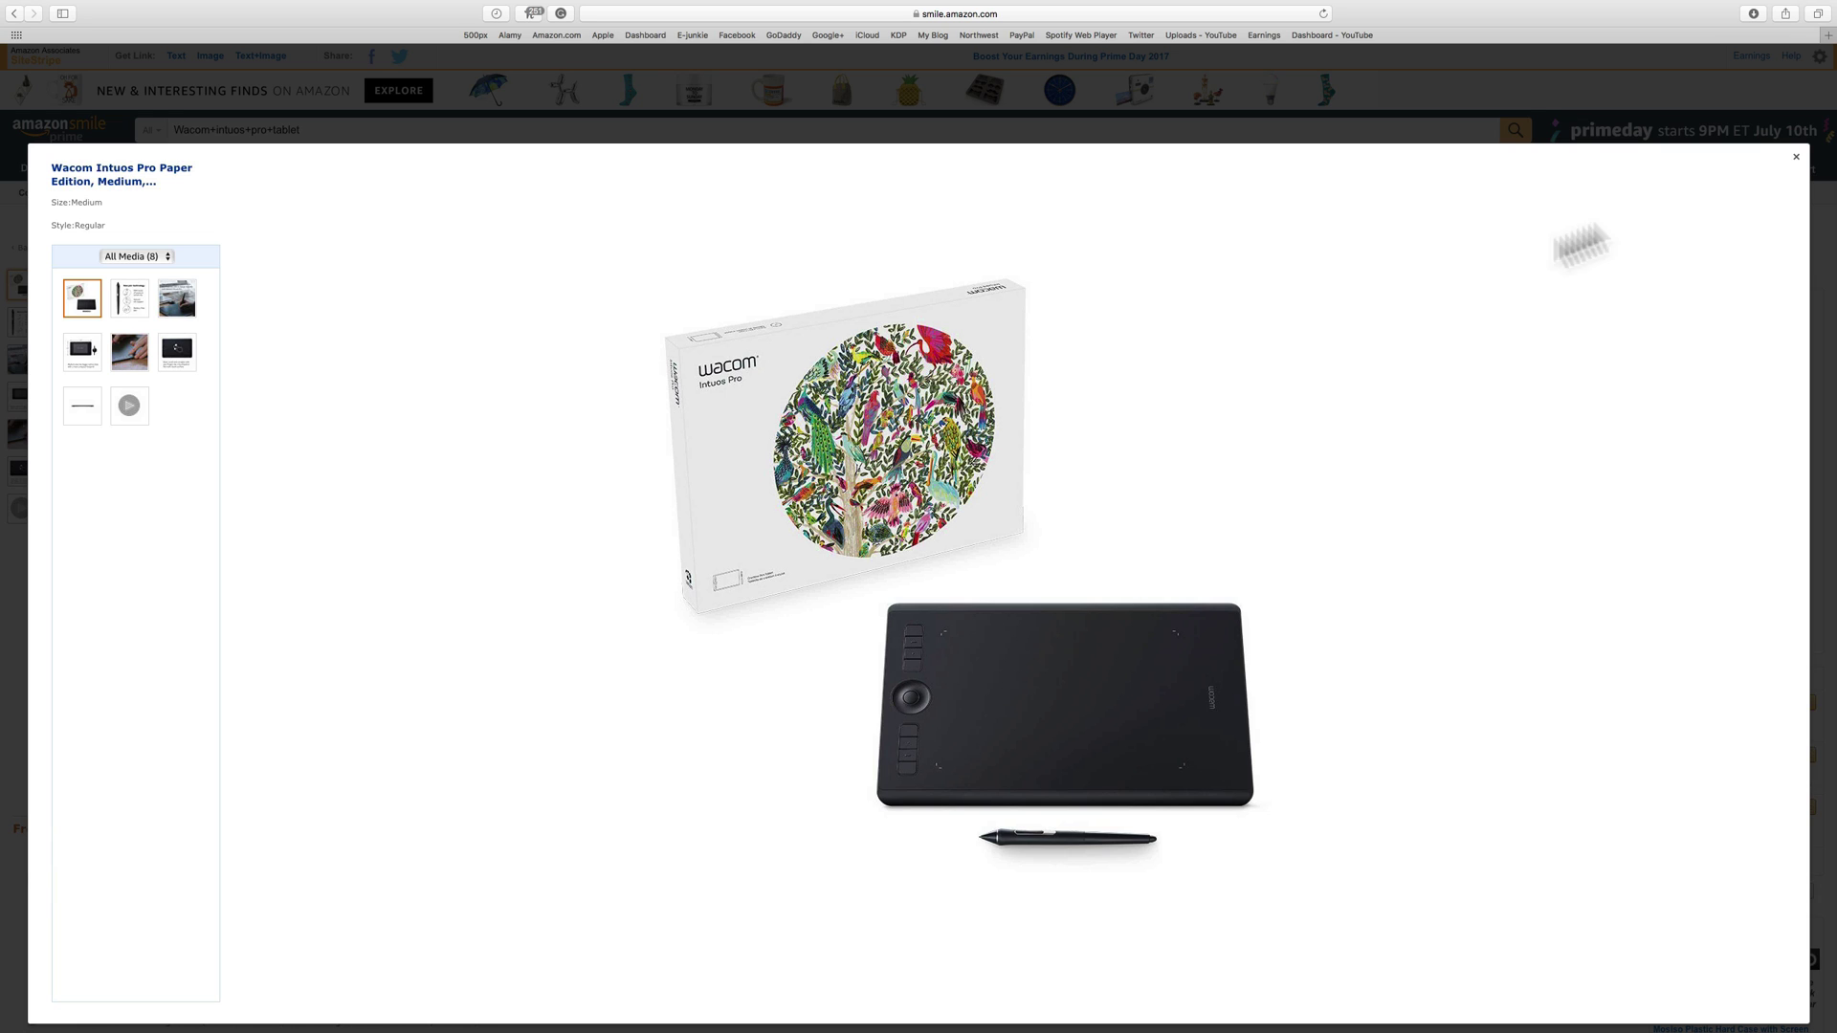
click(1797, 159)
mouse_move(335, 608)
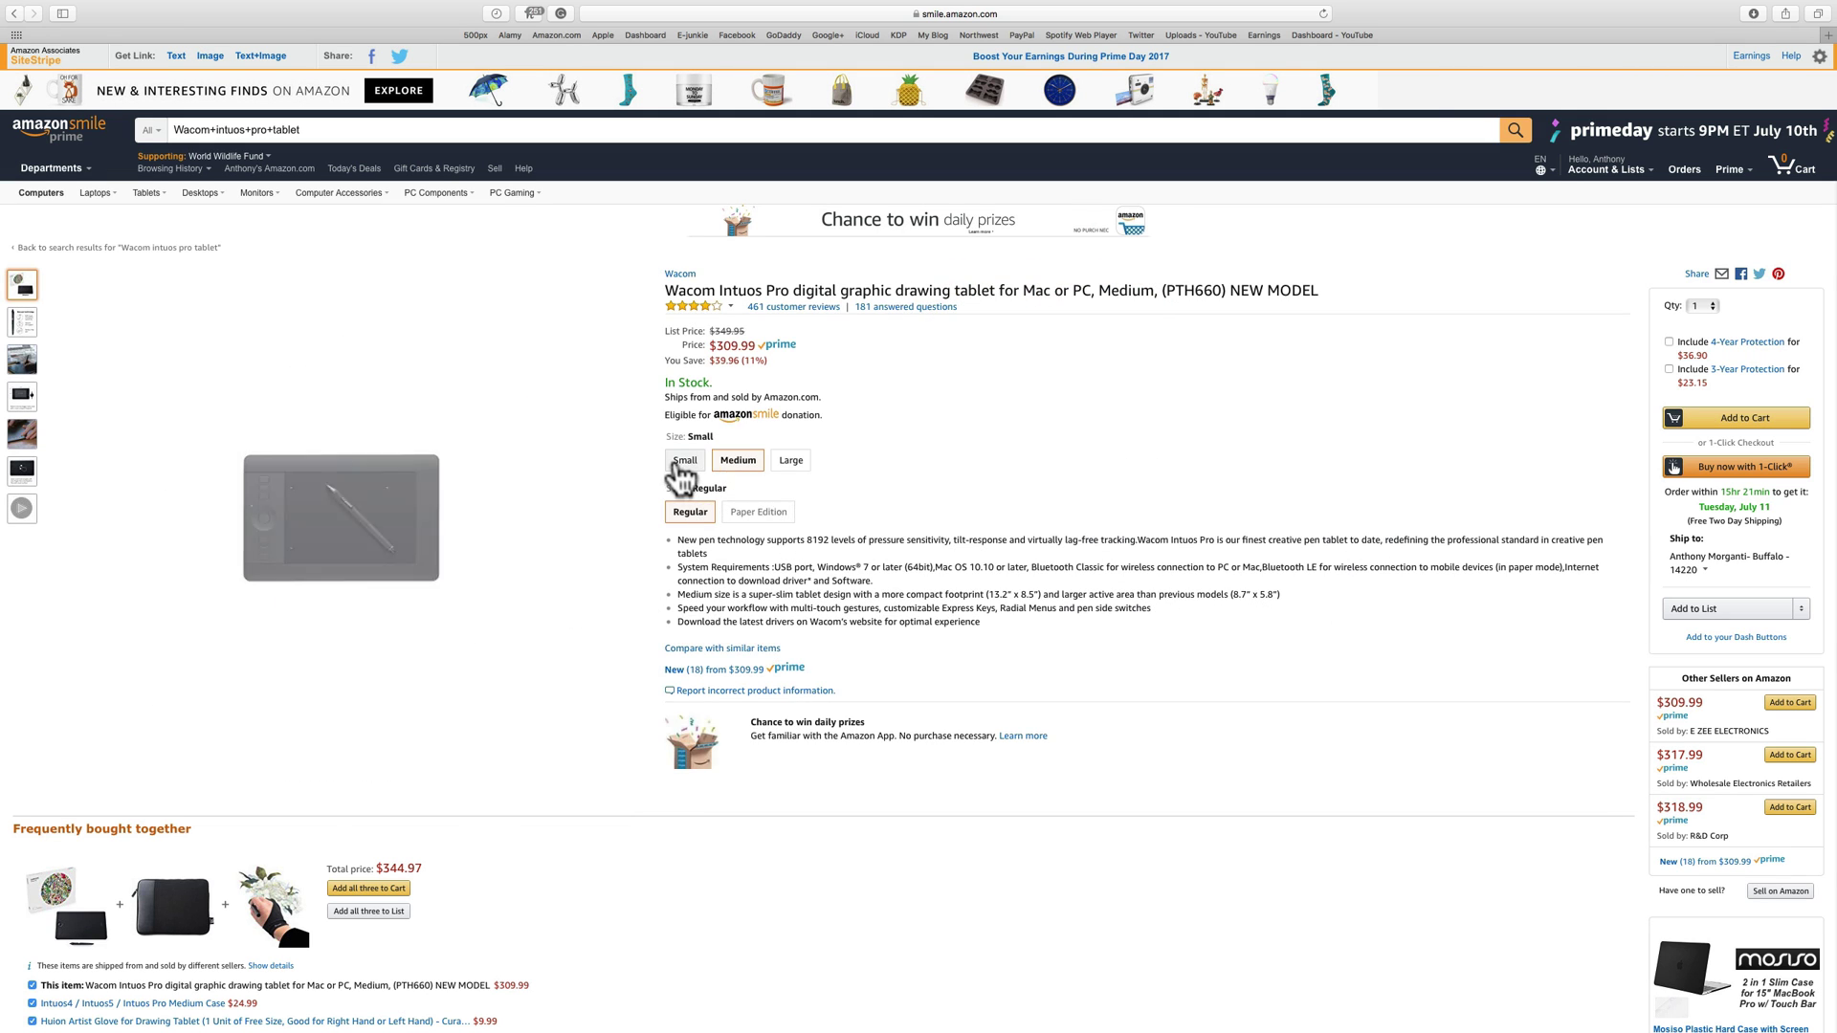
click(686, 460)
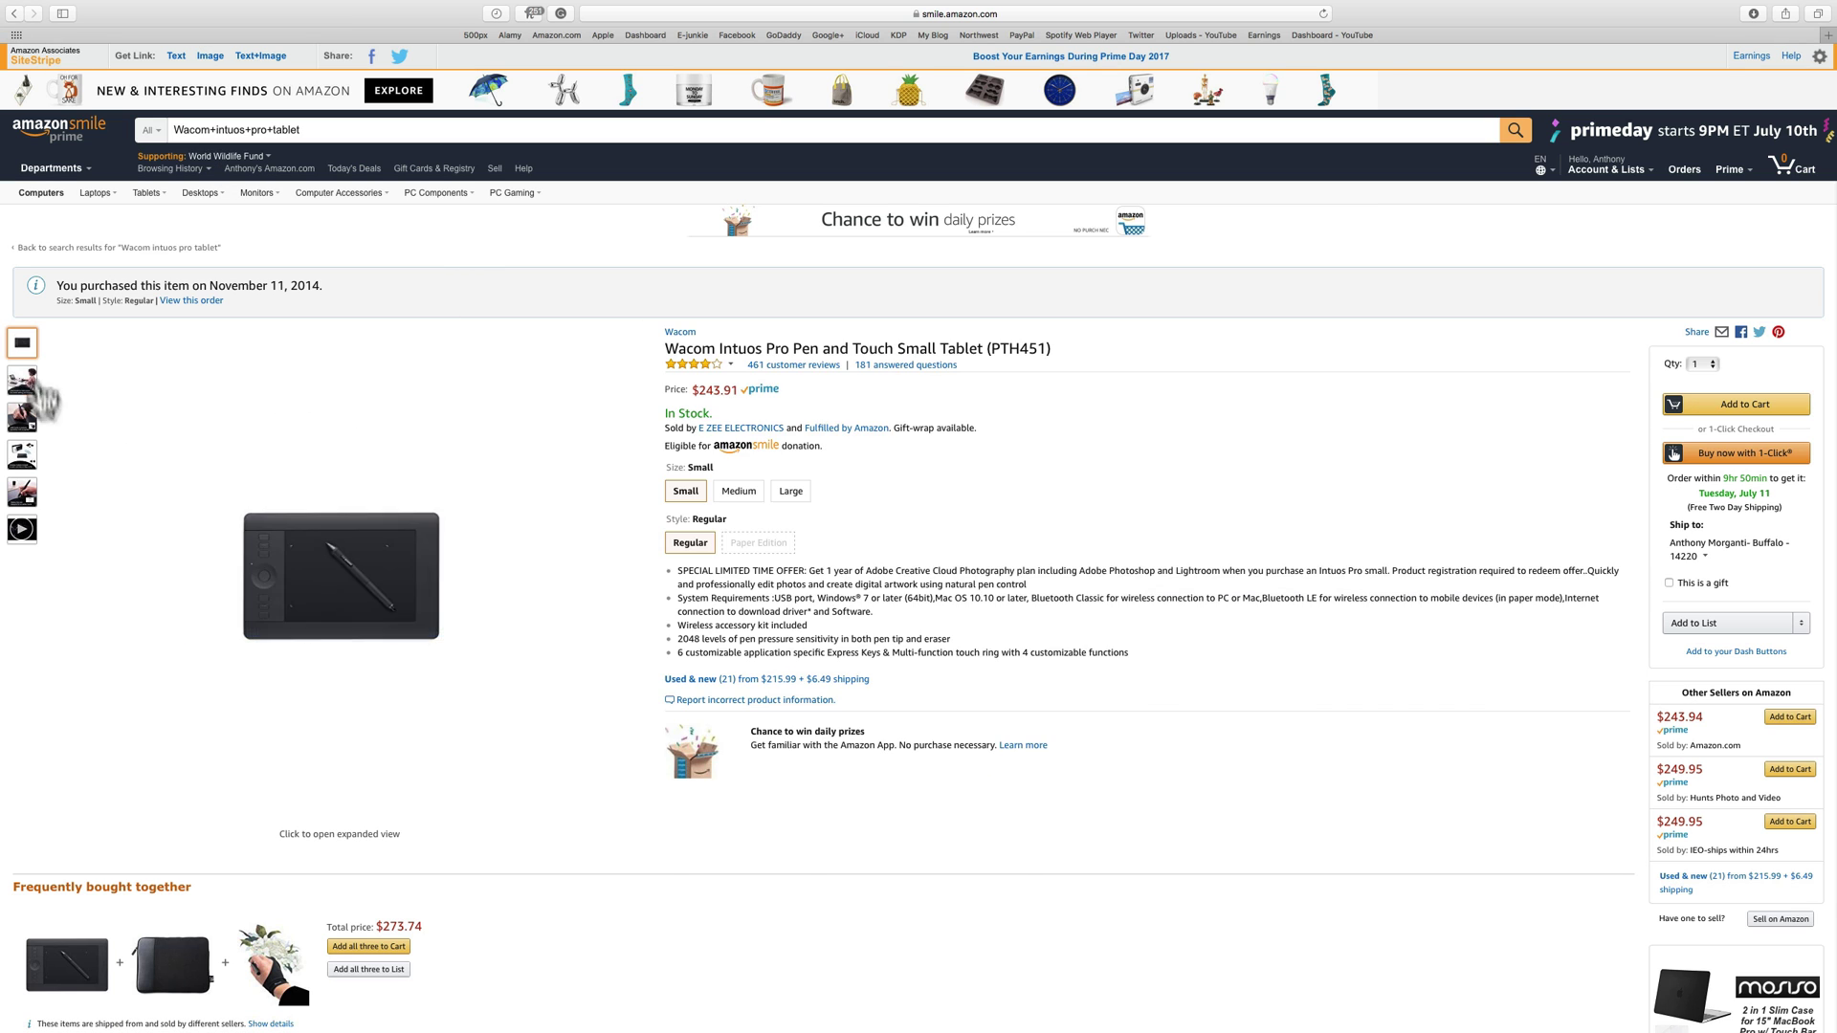
Quit Safari with Cmd+Q.
mouse_move(70, 178)
mouse_move(143, 226)
key(super+q)
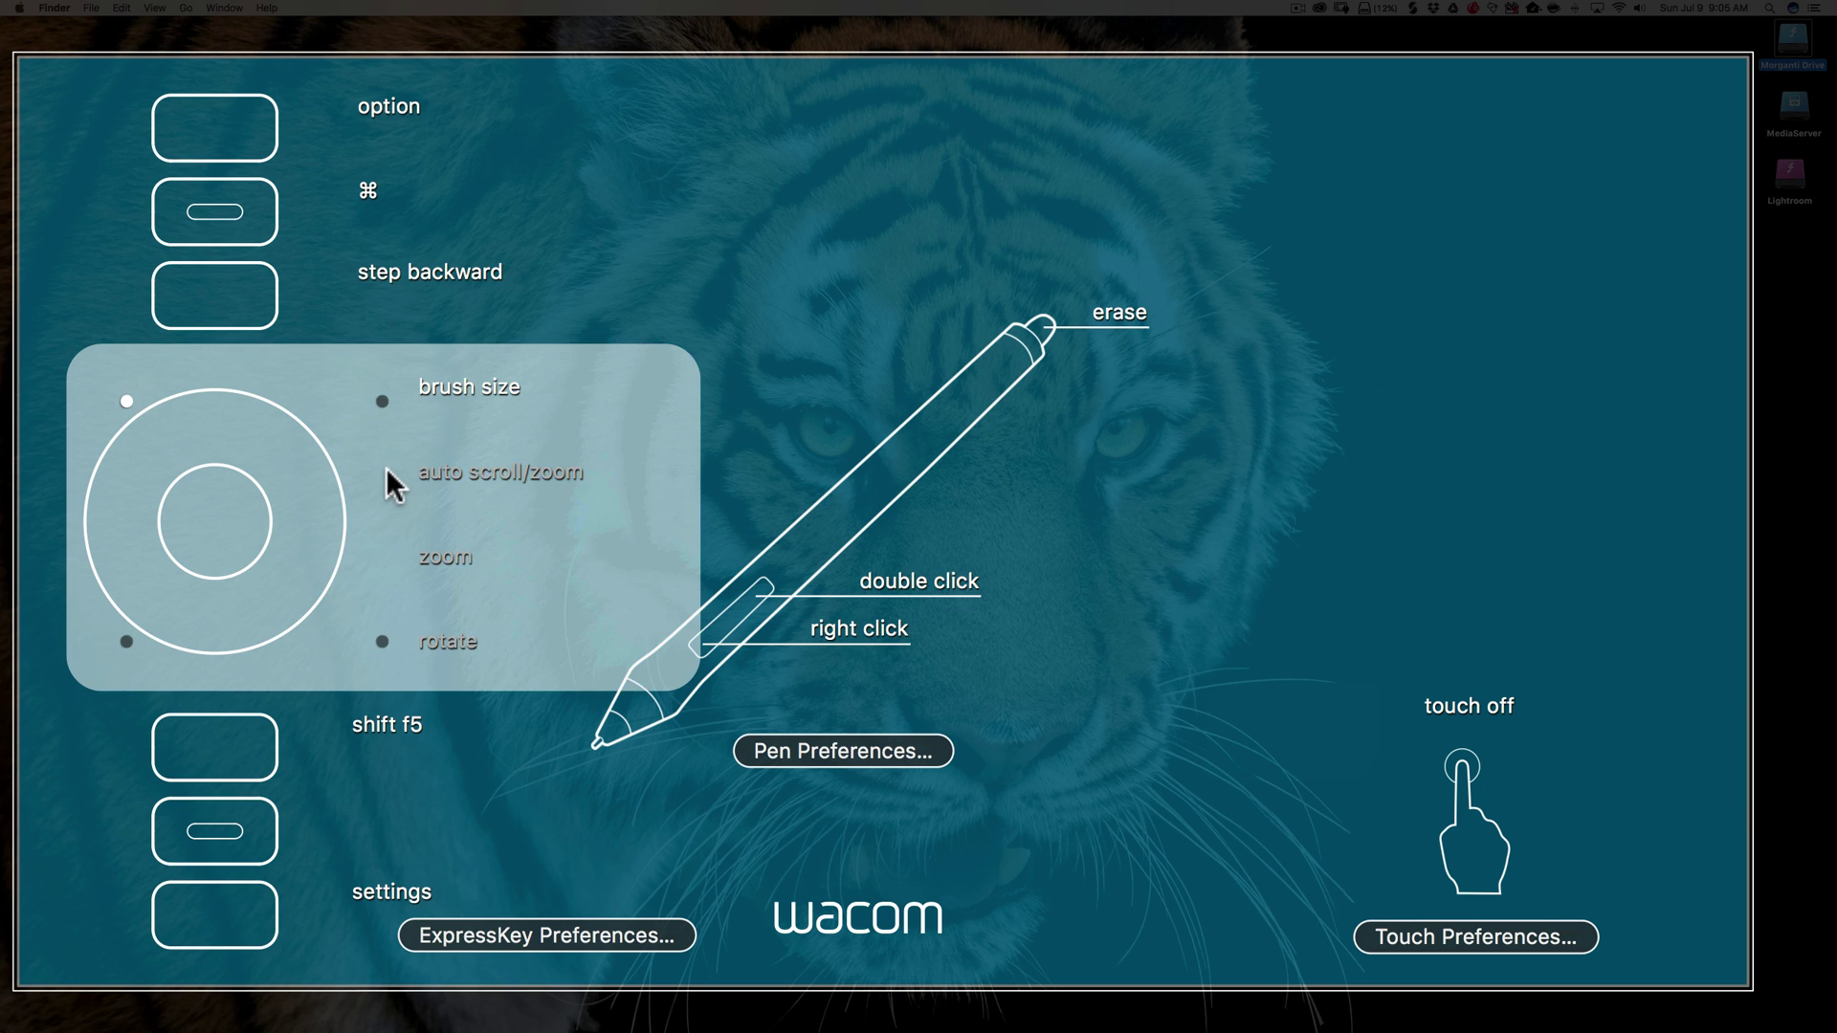
Cycle the touch ring through auto scroll/zoom, zoom and rotate, ending back on brush size.
click(216, 536)
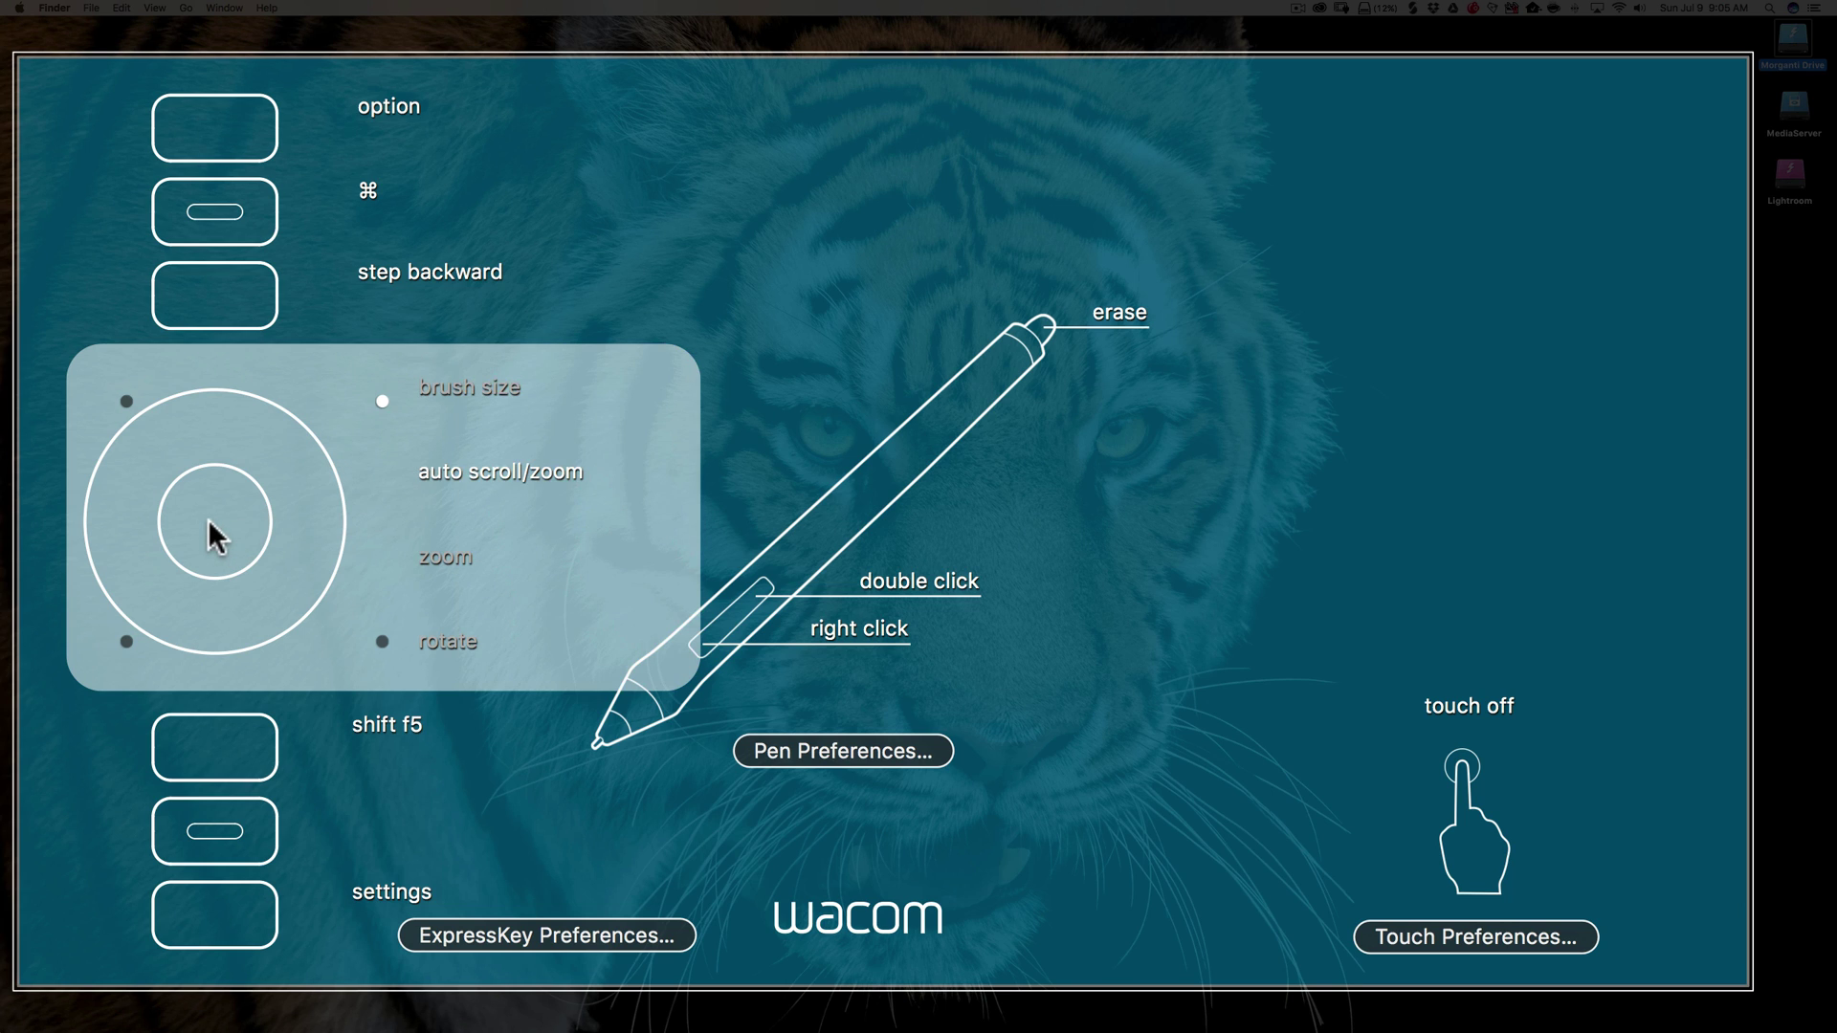
click(216, 536)
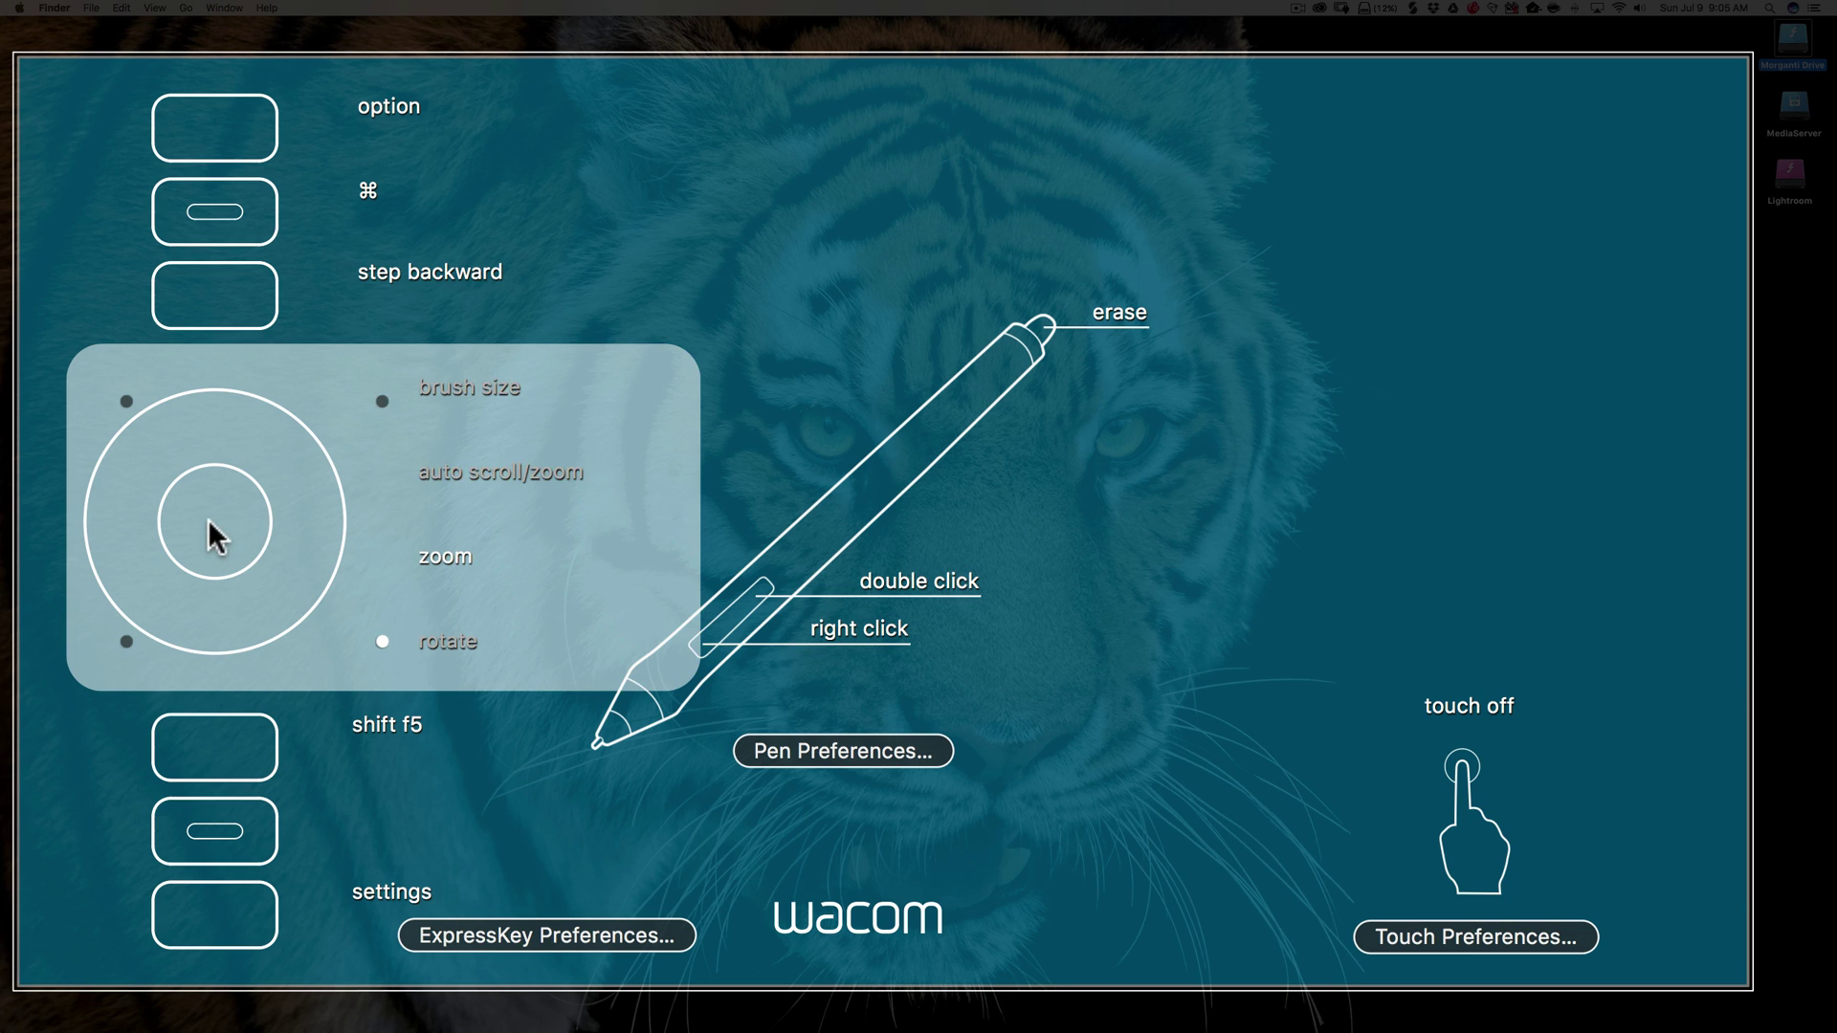
click(216, 536)
click(217, 536)
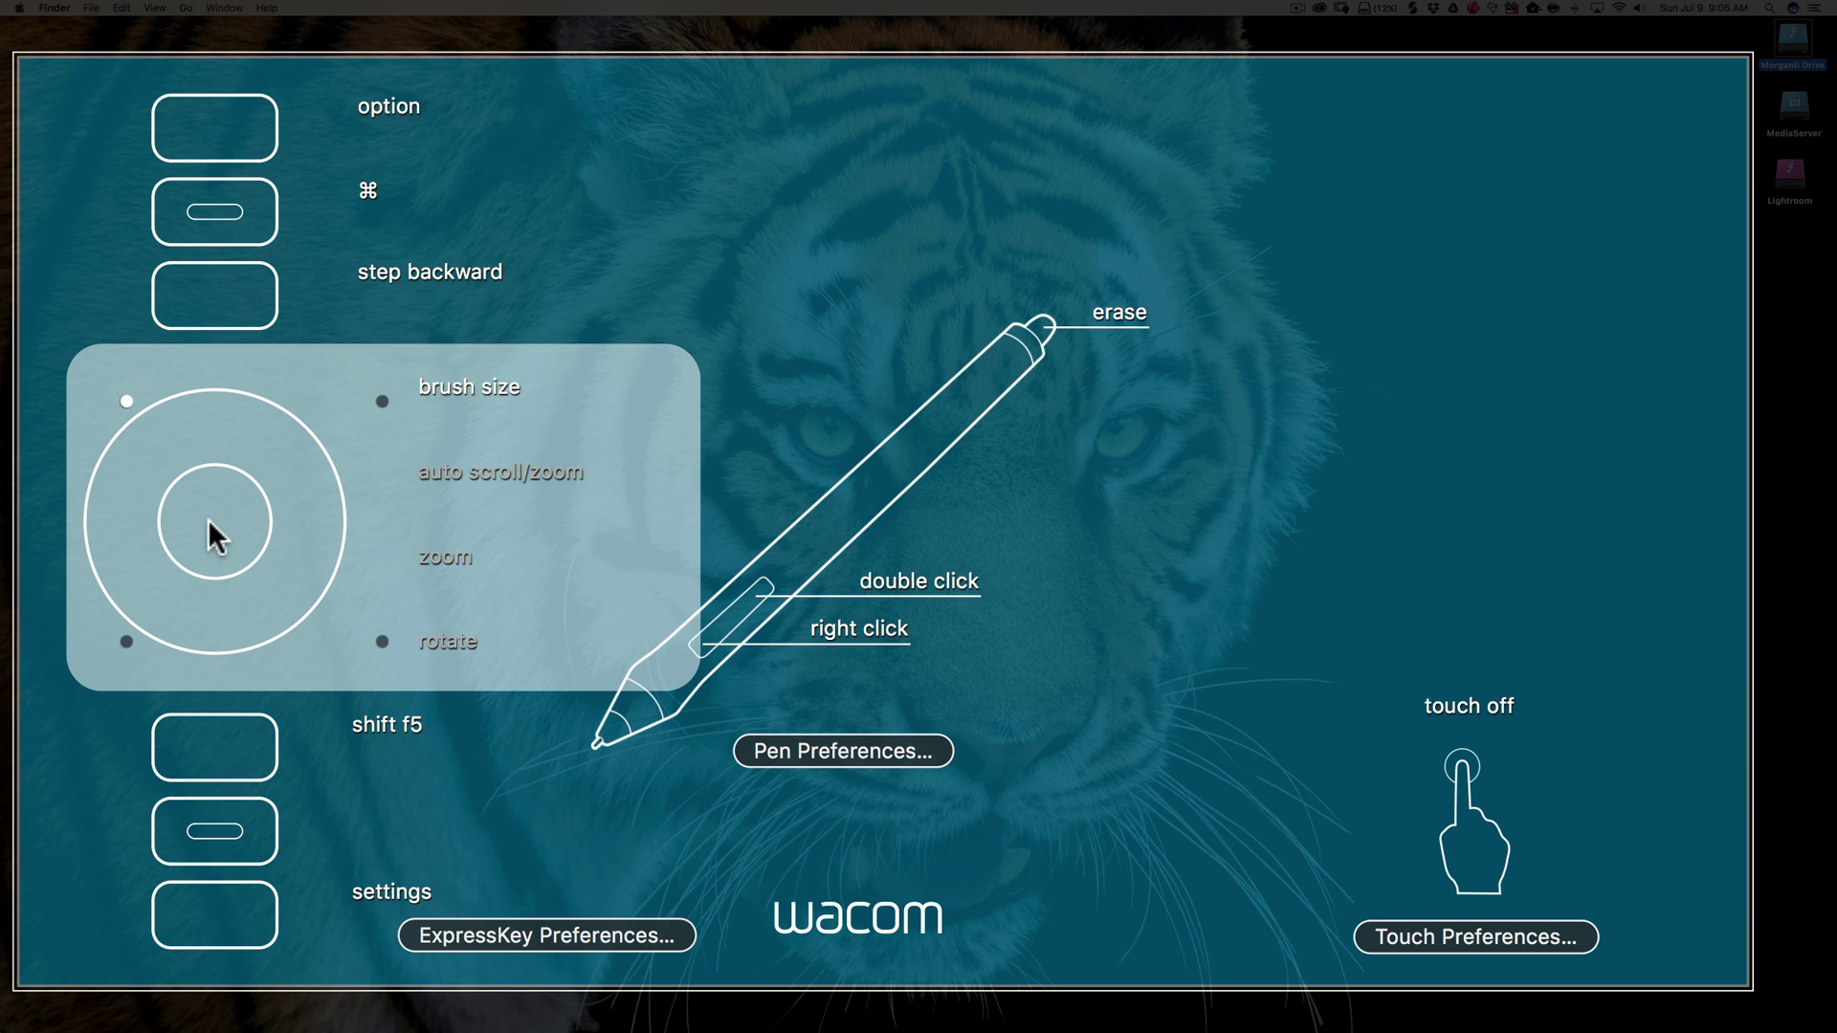
Restore the minimized Photoshop harbour image and select the Spot Healing Brush with content-aware fill.
mouse_move(1186, 1019)
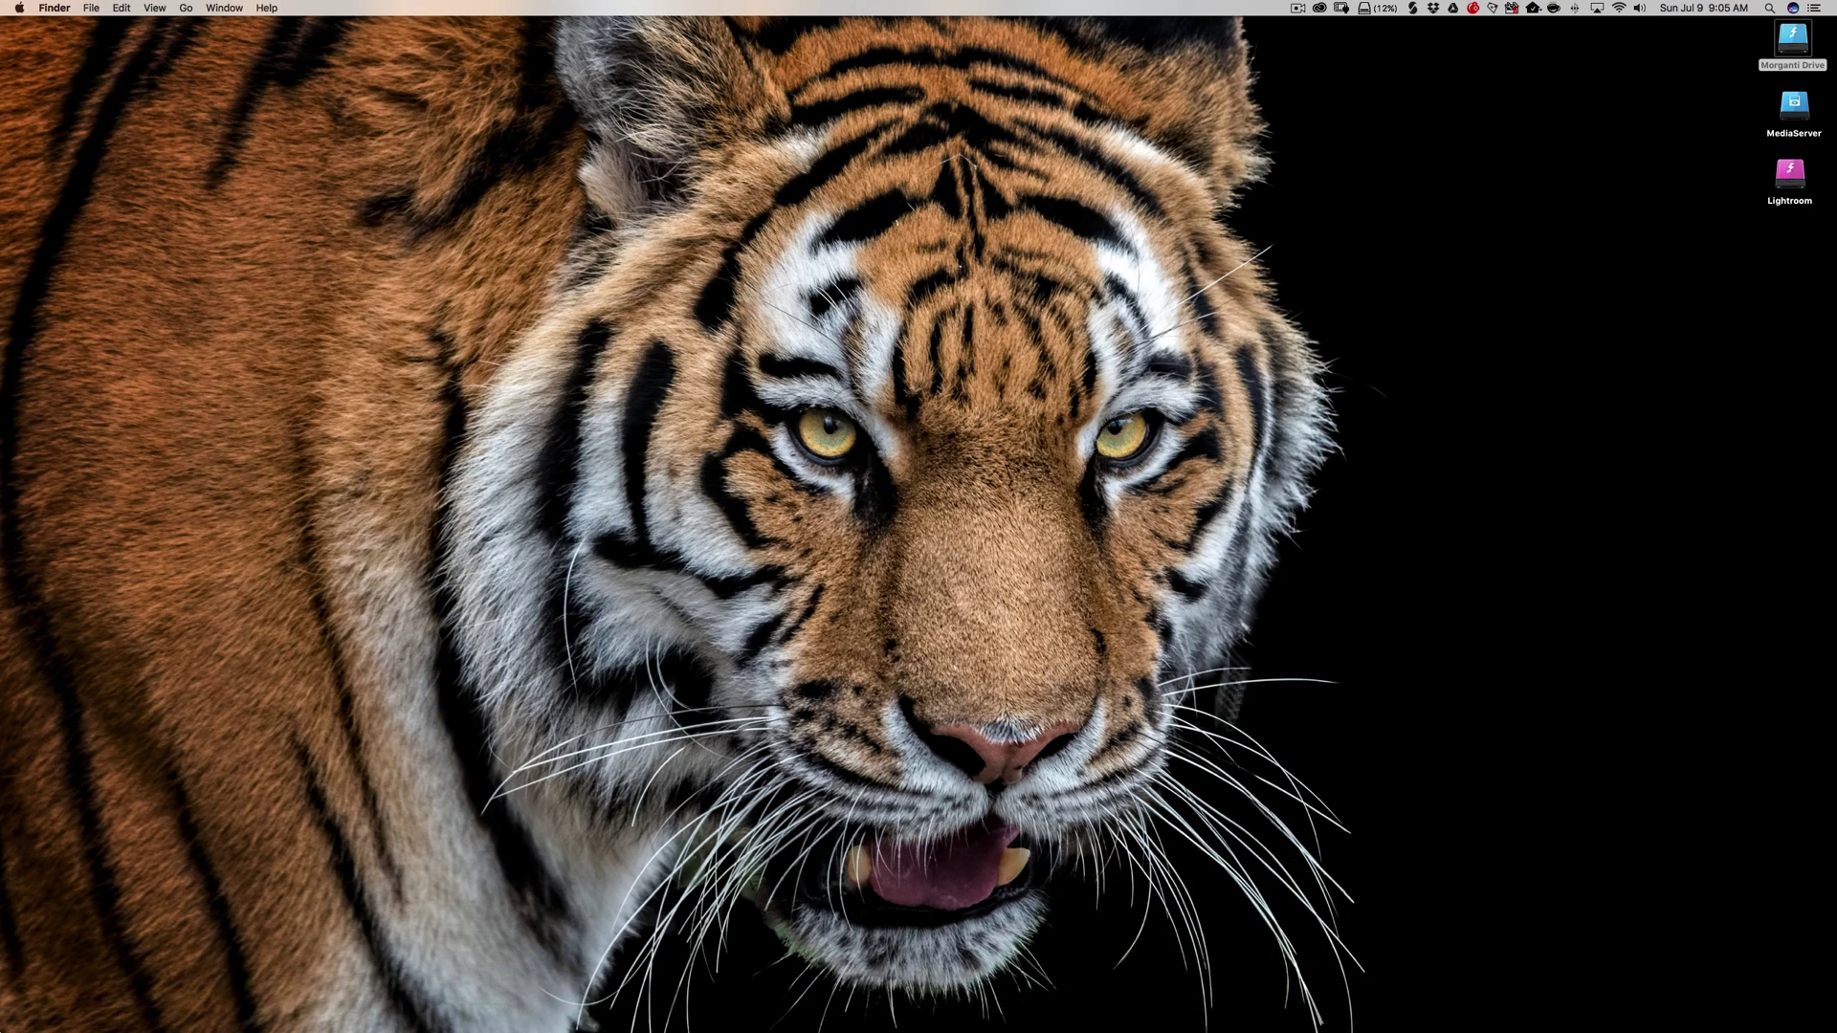
click(1171, 996)
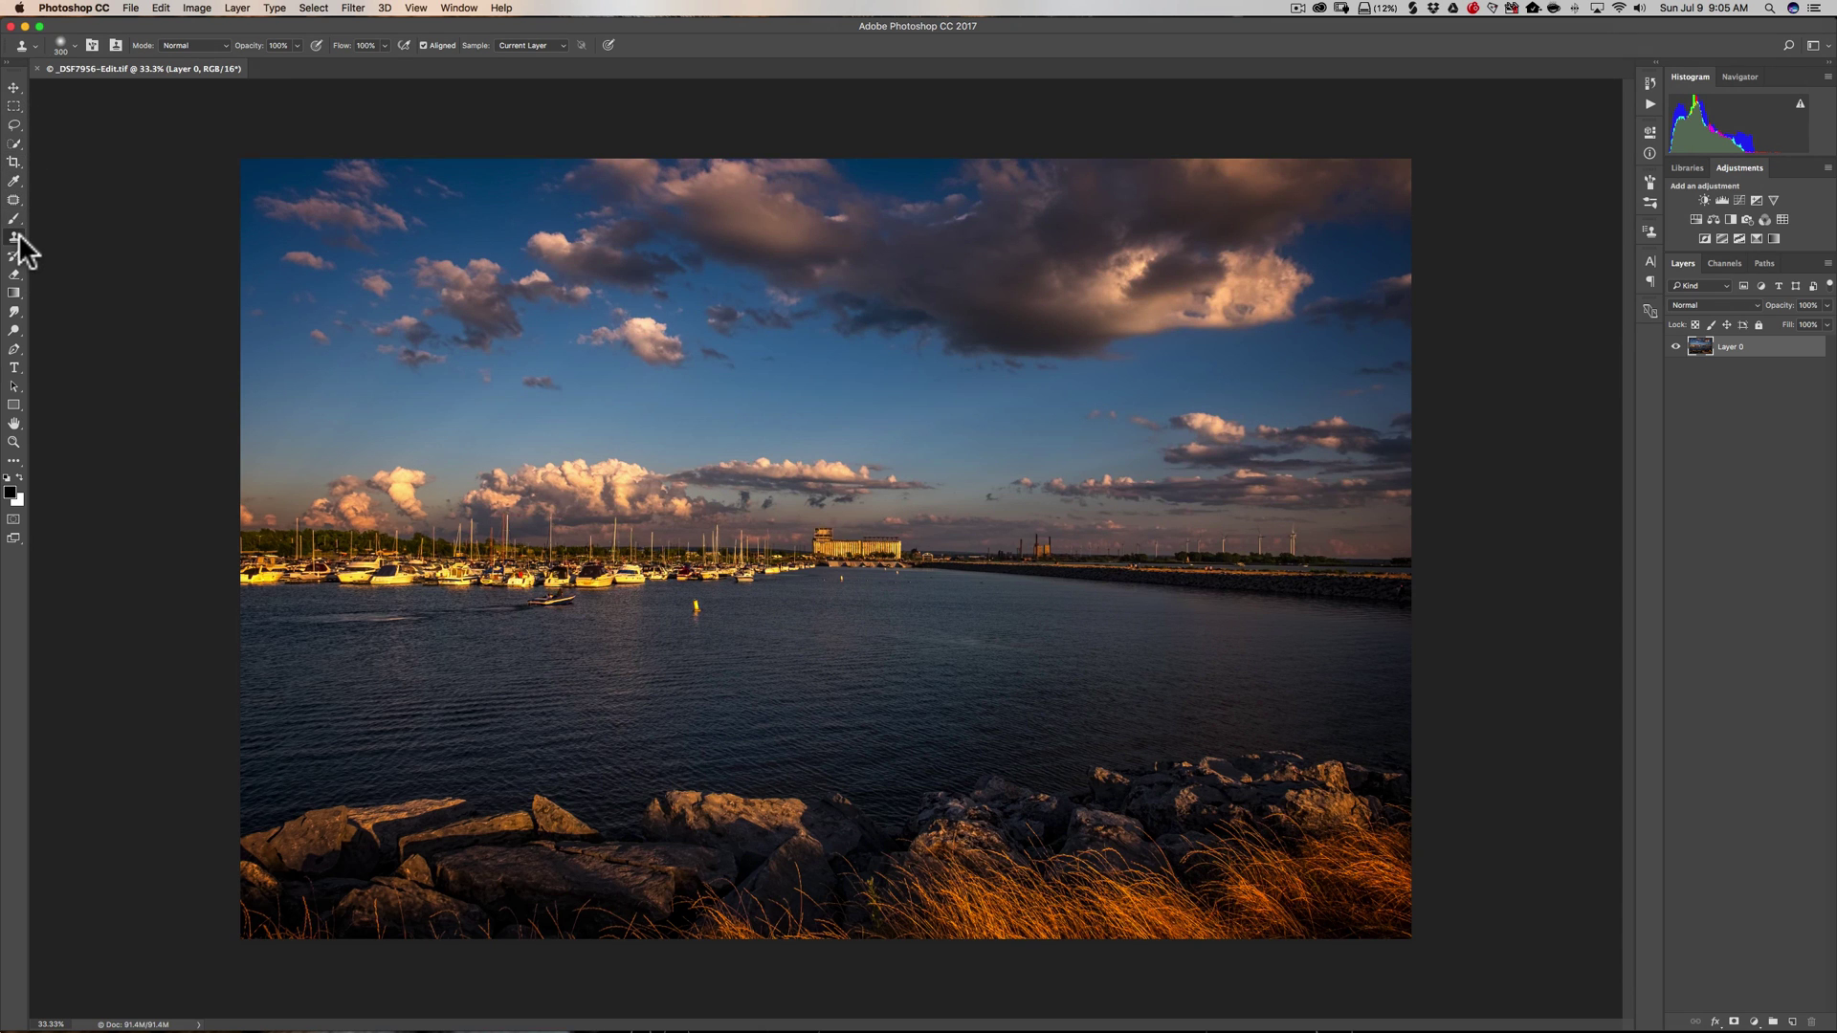
click(15, 182)
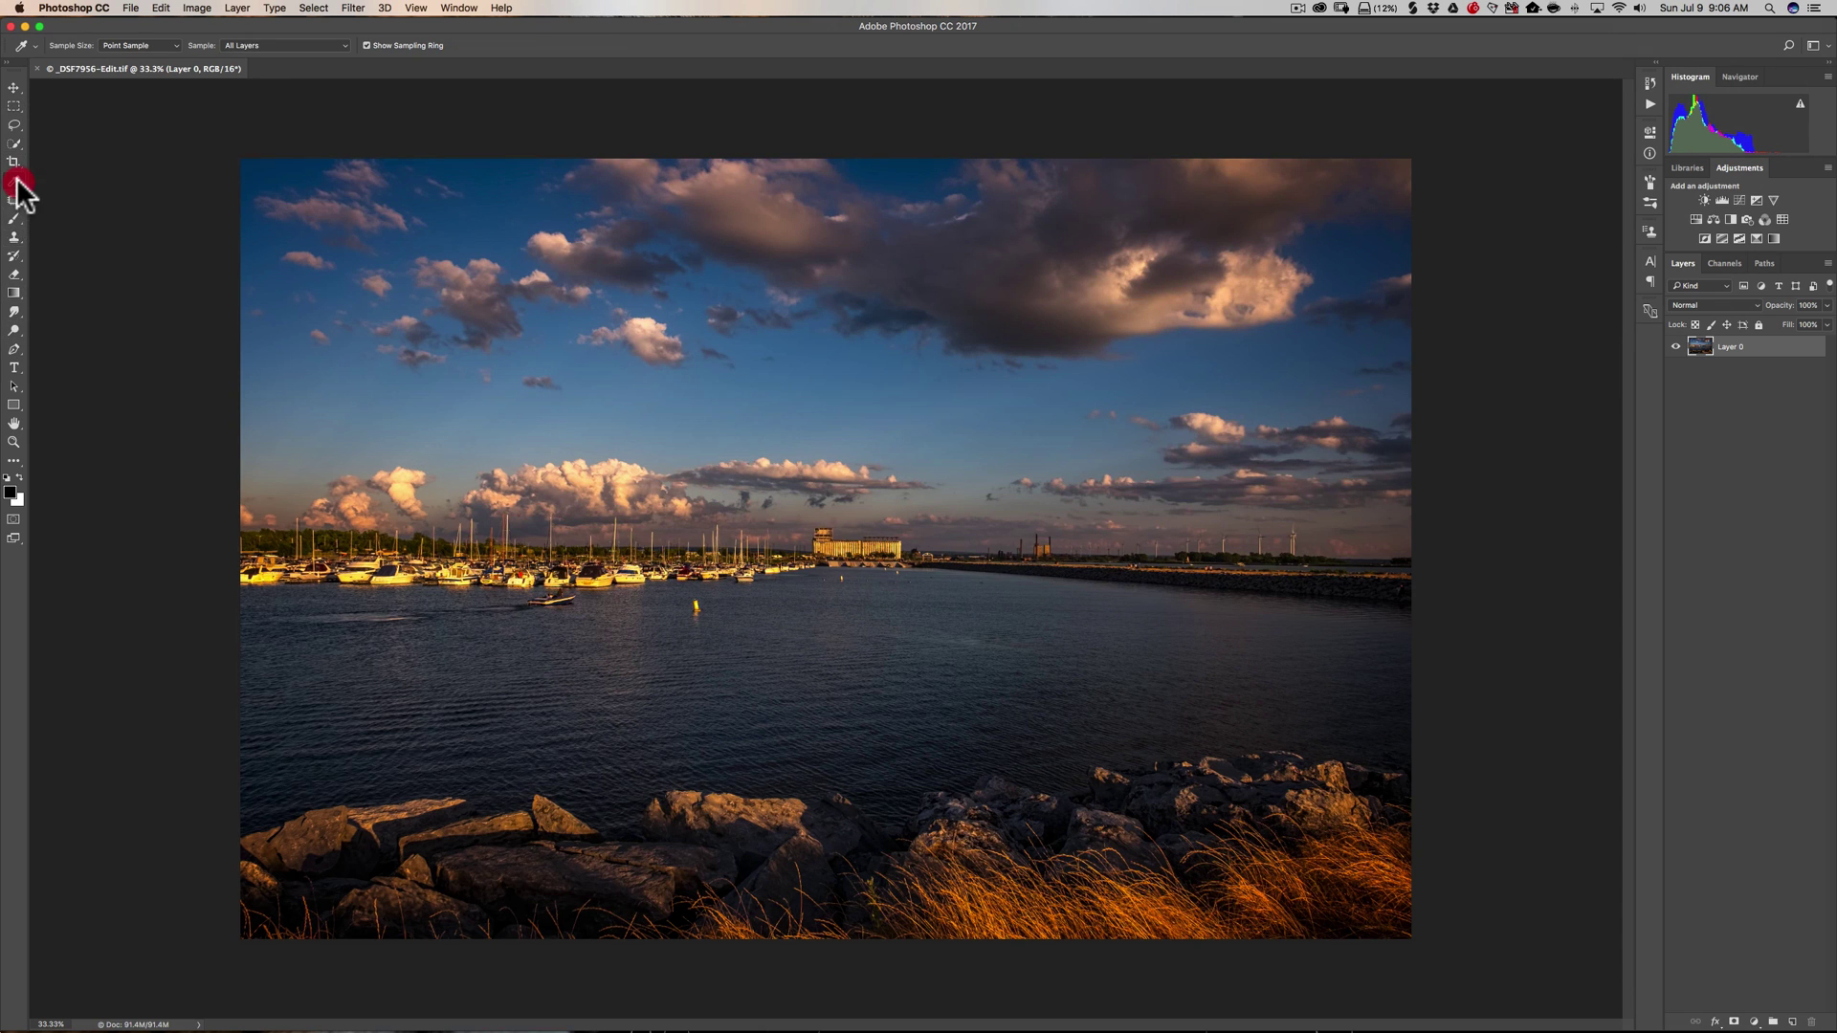
click(12, 200)
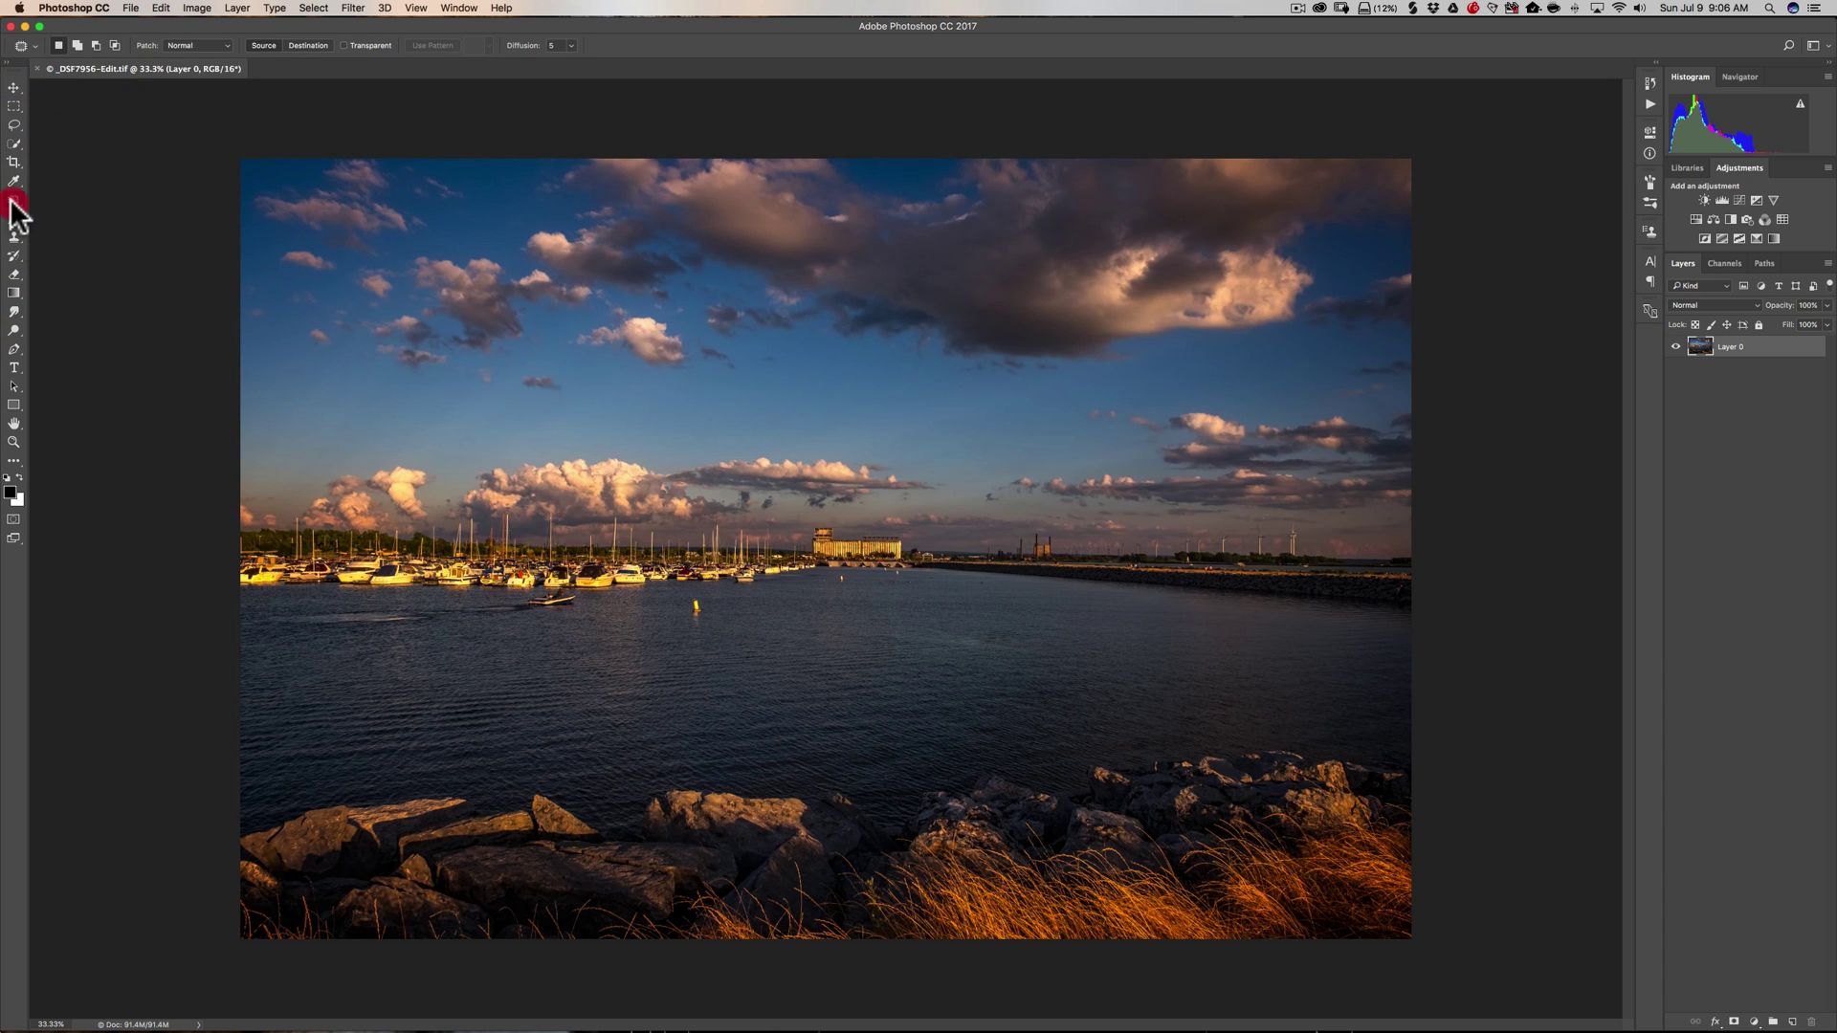
click(71, 195)
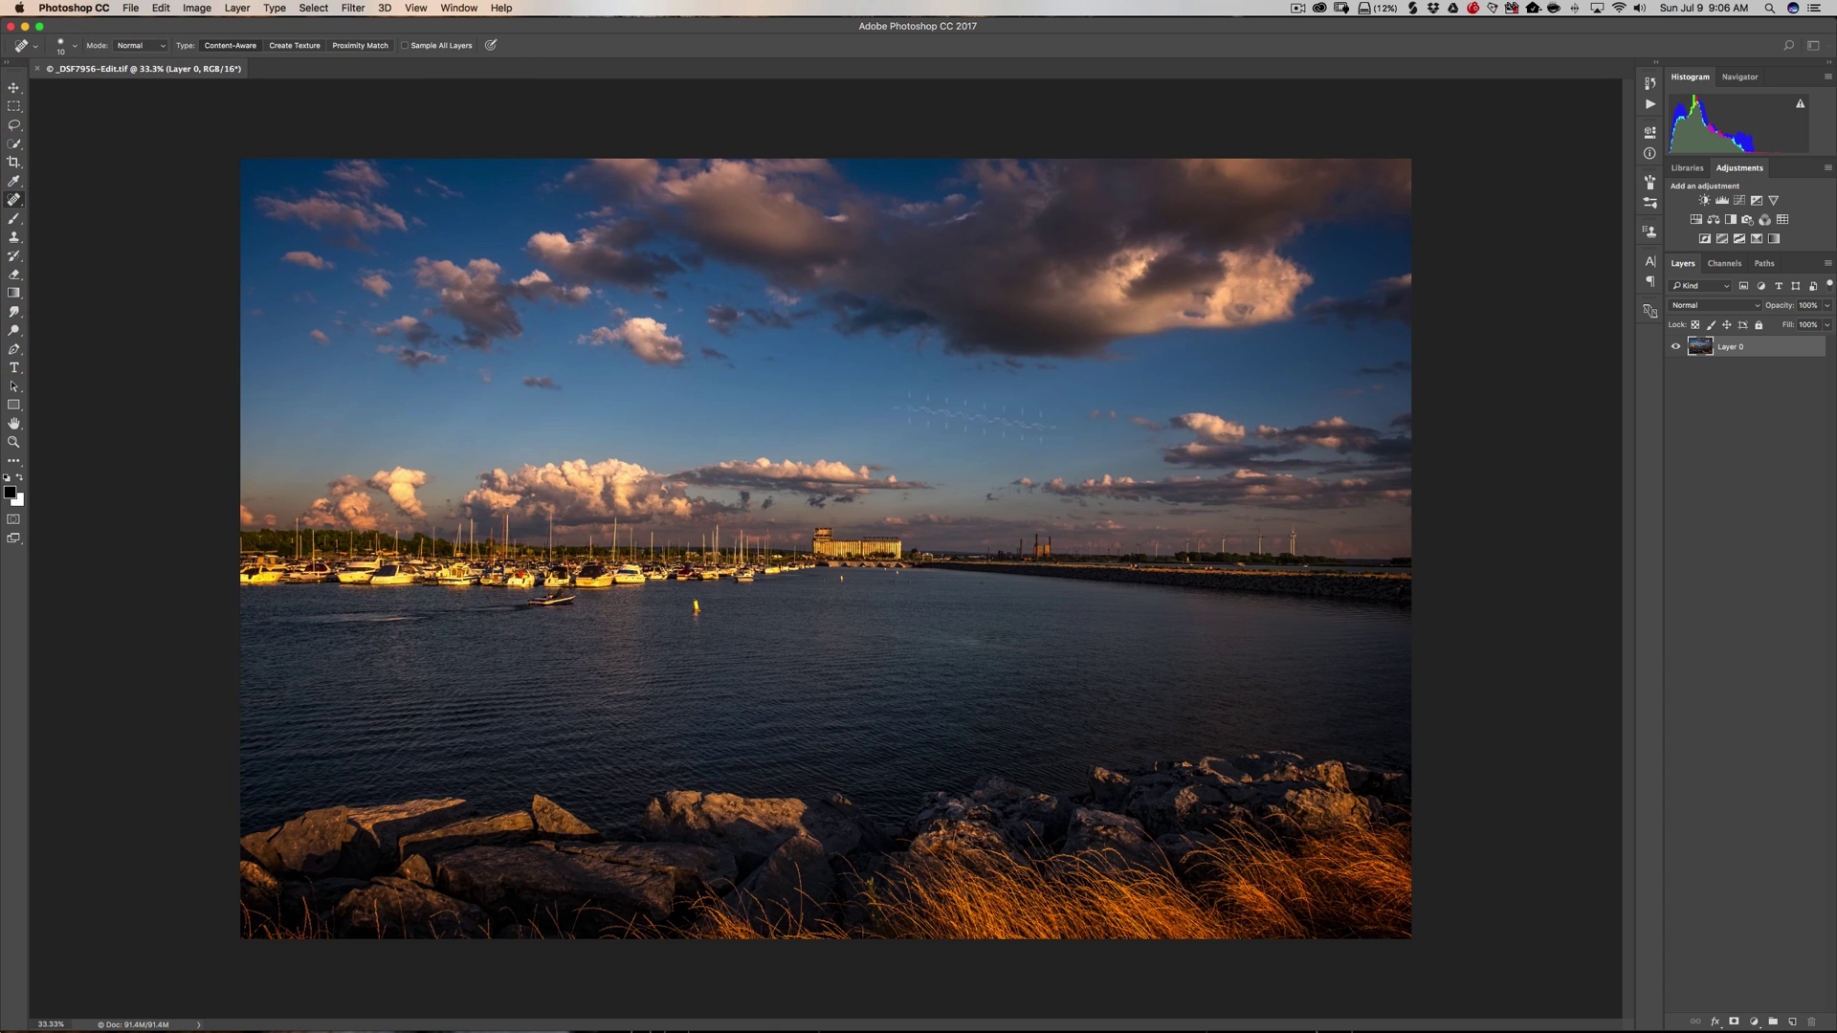
Resize the Spot Healing Brush up and down with ] and [, leaving it at 300.
key(bracketright)
key(bracketright)
key(bracketright)
key(bracketright)
key(bracketright)
key(bracketright)
key(bracketright)
key(bracketright)
key(bracketright)
key(bracketright)
key(bracketright)
key(bracketright)
key(bracketright)
key(bracketright)
key(bracketright)
key(bracketright)
key(bracketright)
key(bracketleft)
key(bracketleft)
key(bracketleft)
key(bracketleft)
key(bracketleft)
key(bracketleft)
key(bracketleft)
key(bracketleft)
key(bracketleft)
key(bracketleft)
key(bracketleft)
key(bracketleft)
key(bracketleft)
key(bracketleft)
key(bracketleft)
key(bracketleft)
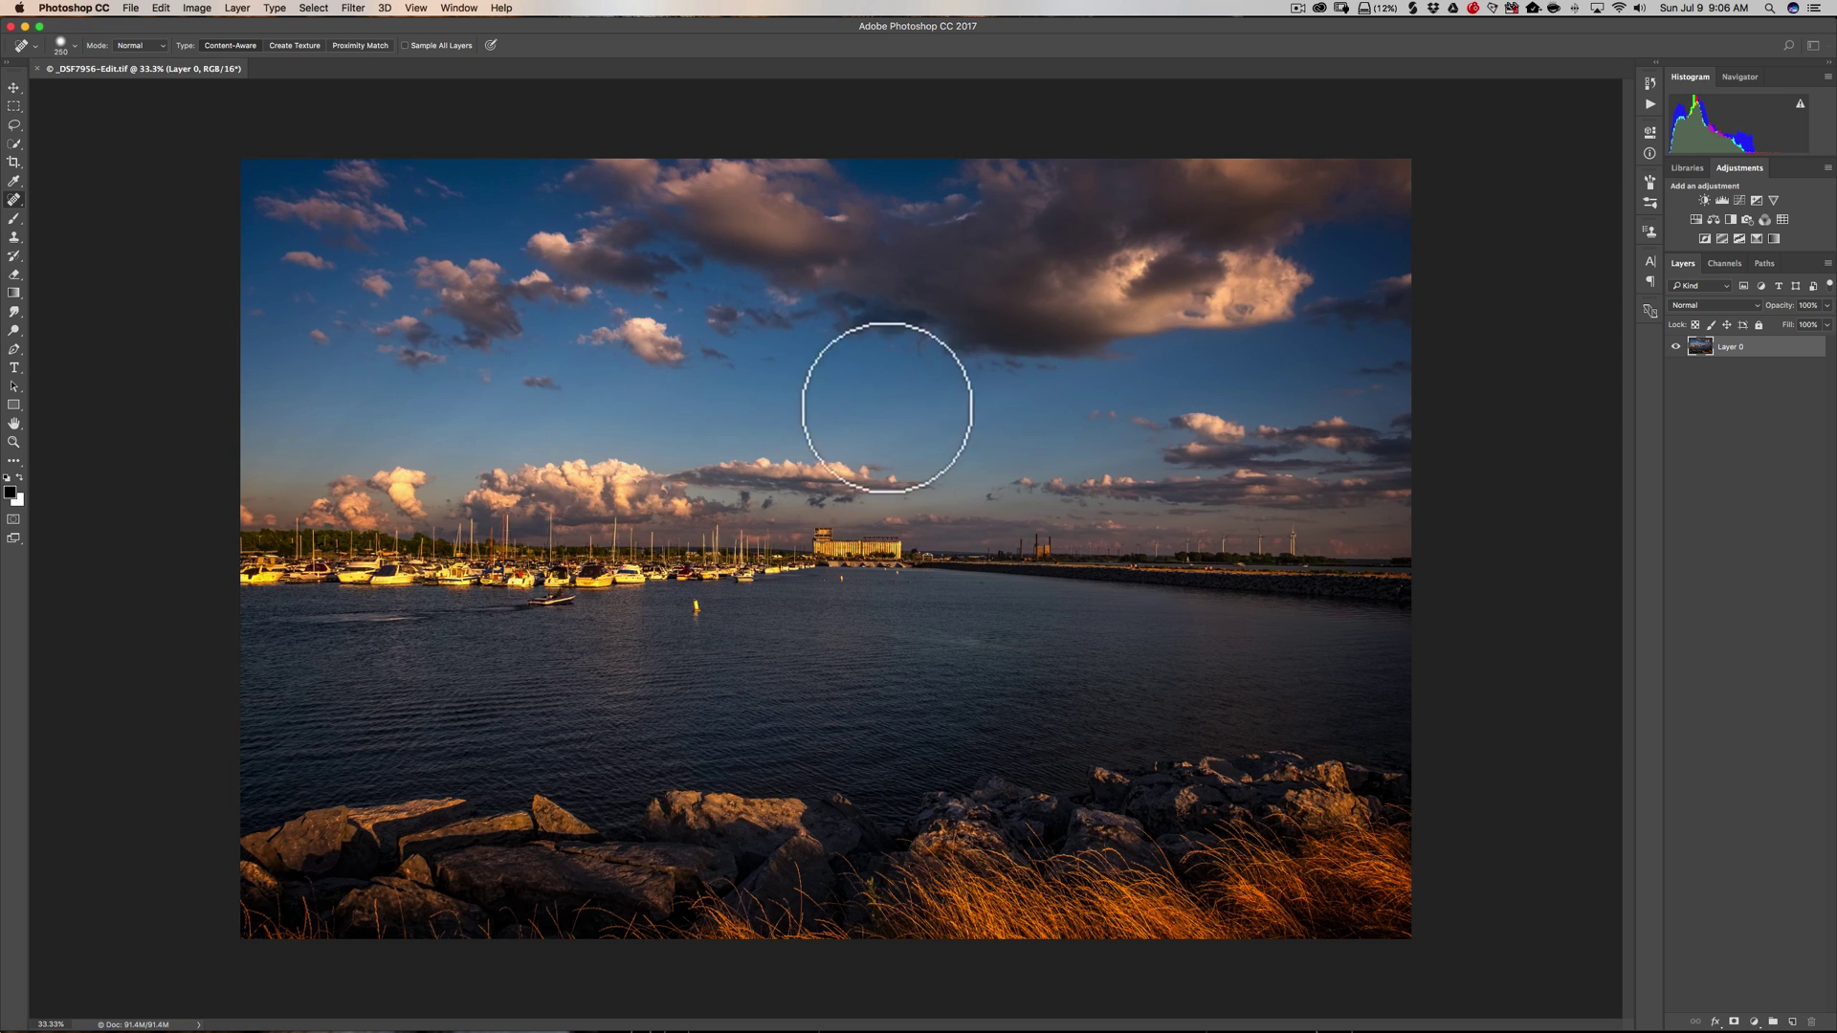
key(bracketright)
key(bracketright)
key(bracketright)
key(bracketright)
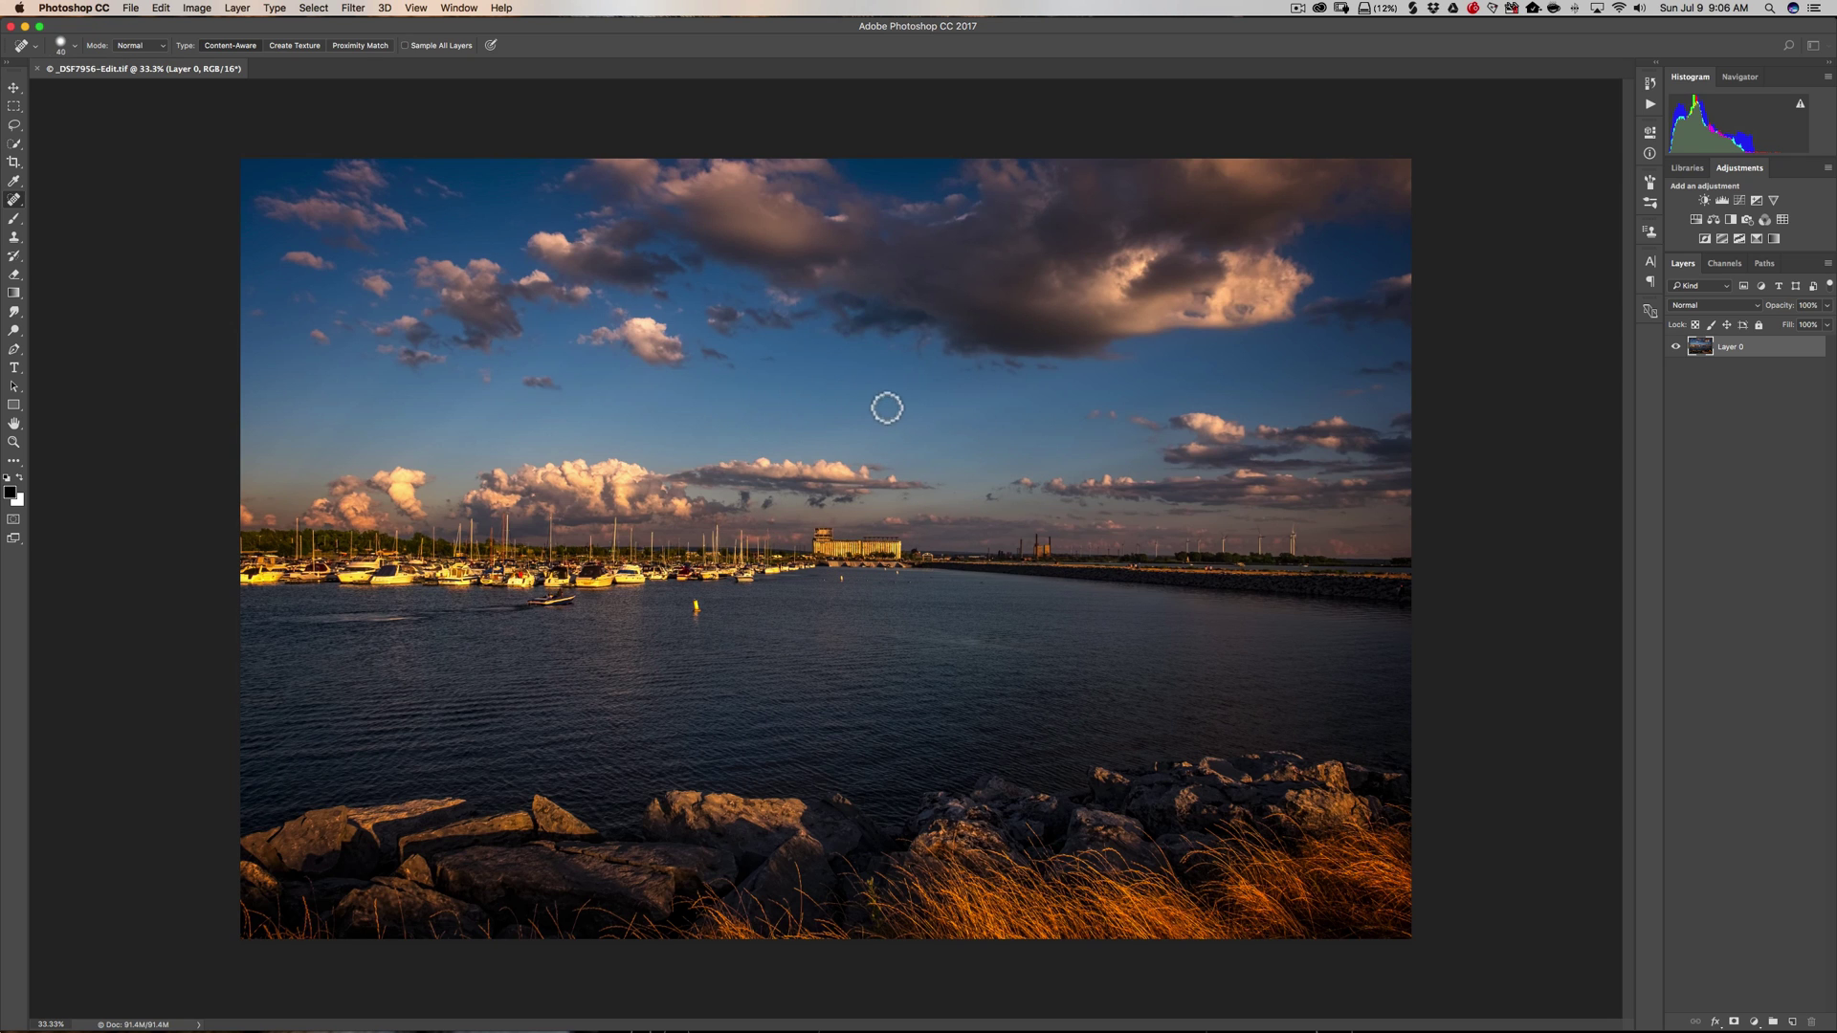
key(bracketright)
key(bracketright)
key(bracketright)
key(bracketright)
key(bracketright)
key(bracketright)
key(bracketright)
key(bracketright)
key(bracketright)
key(bracketright)
key(bracketright)
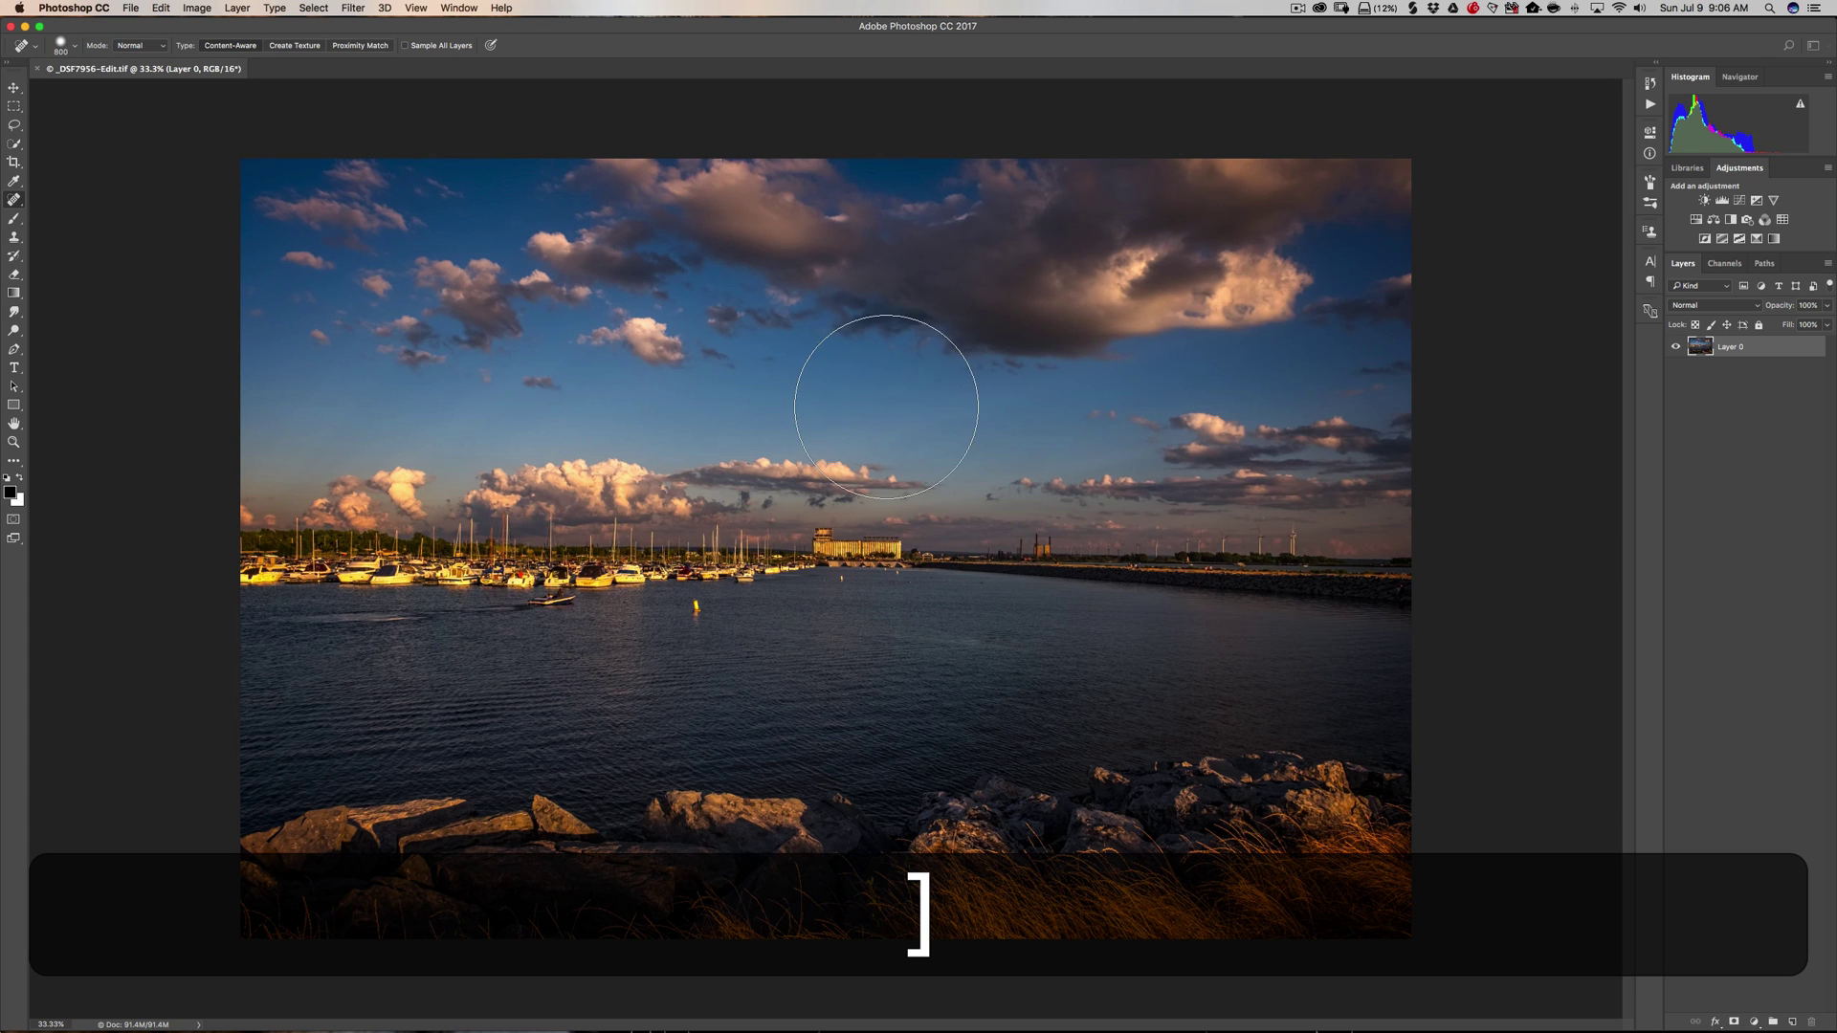
key(bracketleft)
key(bracketleft)
key(bracketleft)
key(bracketleft)
key(bracketleft)
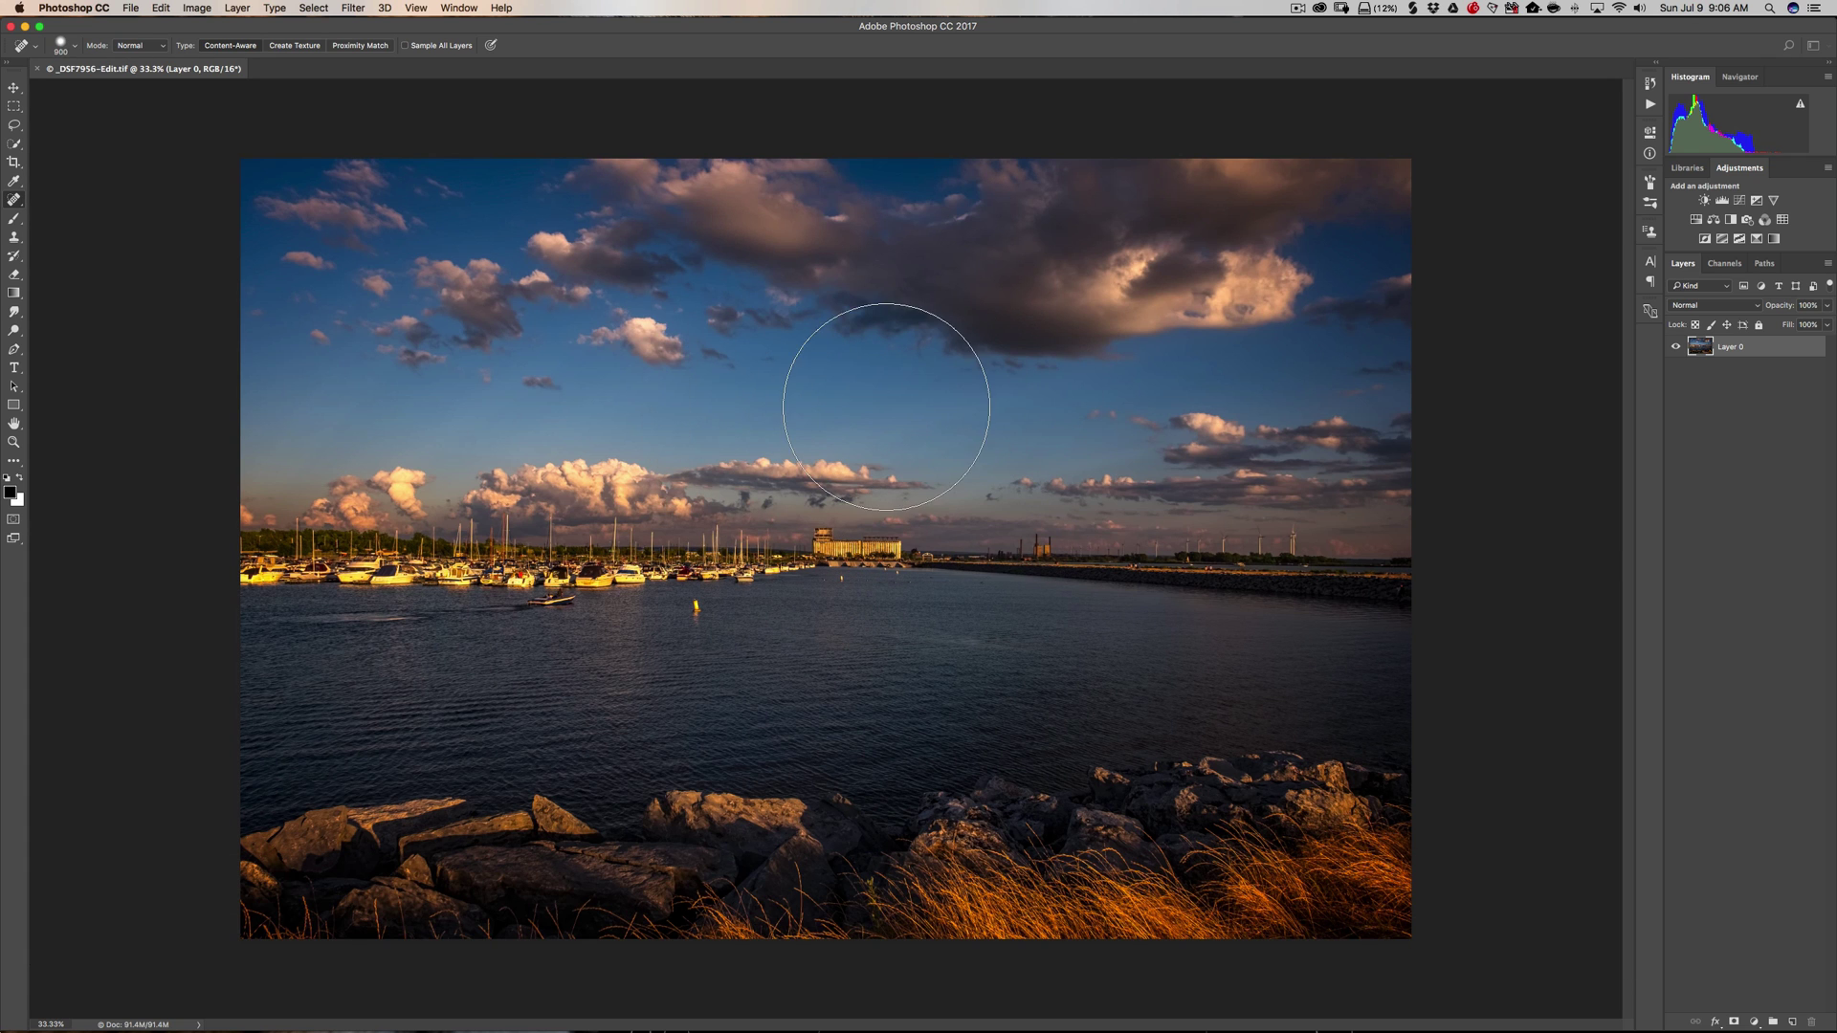
key(bracketright)
key(bracketright)
key(bracketright)
key(bracketright)
key(bracketright)
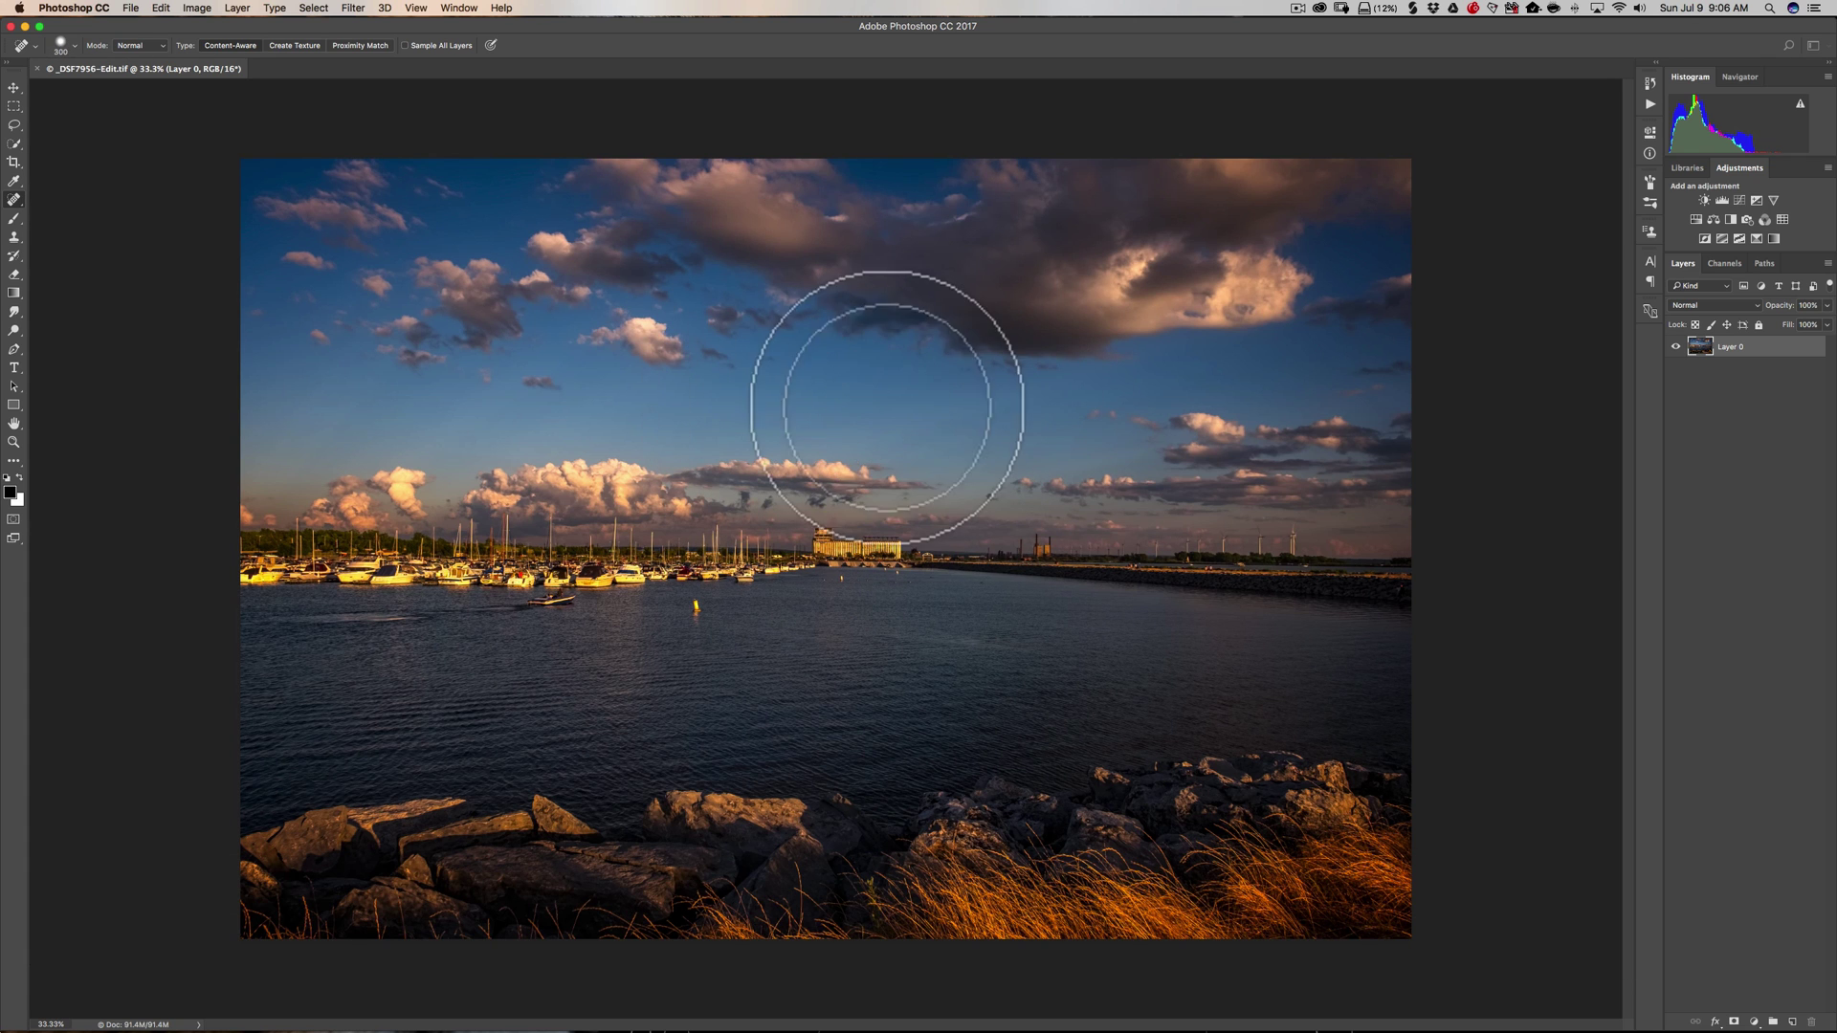
key(bracketleft)
key(bracketleft)
key(bracketleft)
key(bracketleft)
key(bracketright)
key(bracketright)
key(bracketright)
key(bracketright)
key(bracketright)
key(bracketright)
key(bracketright)
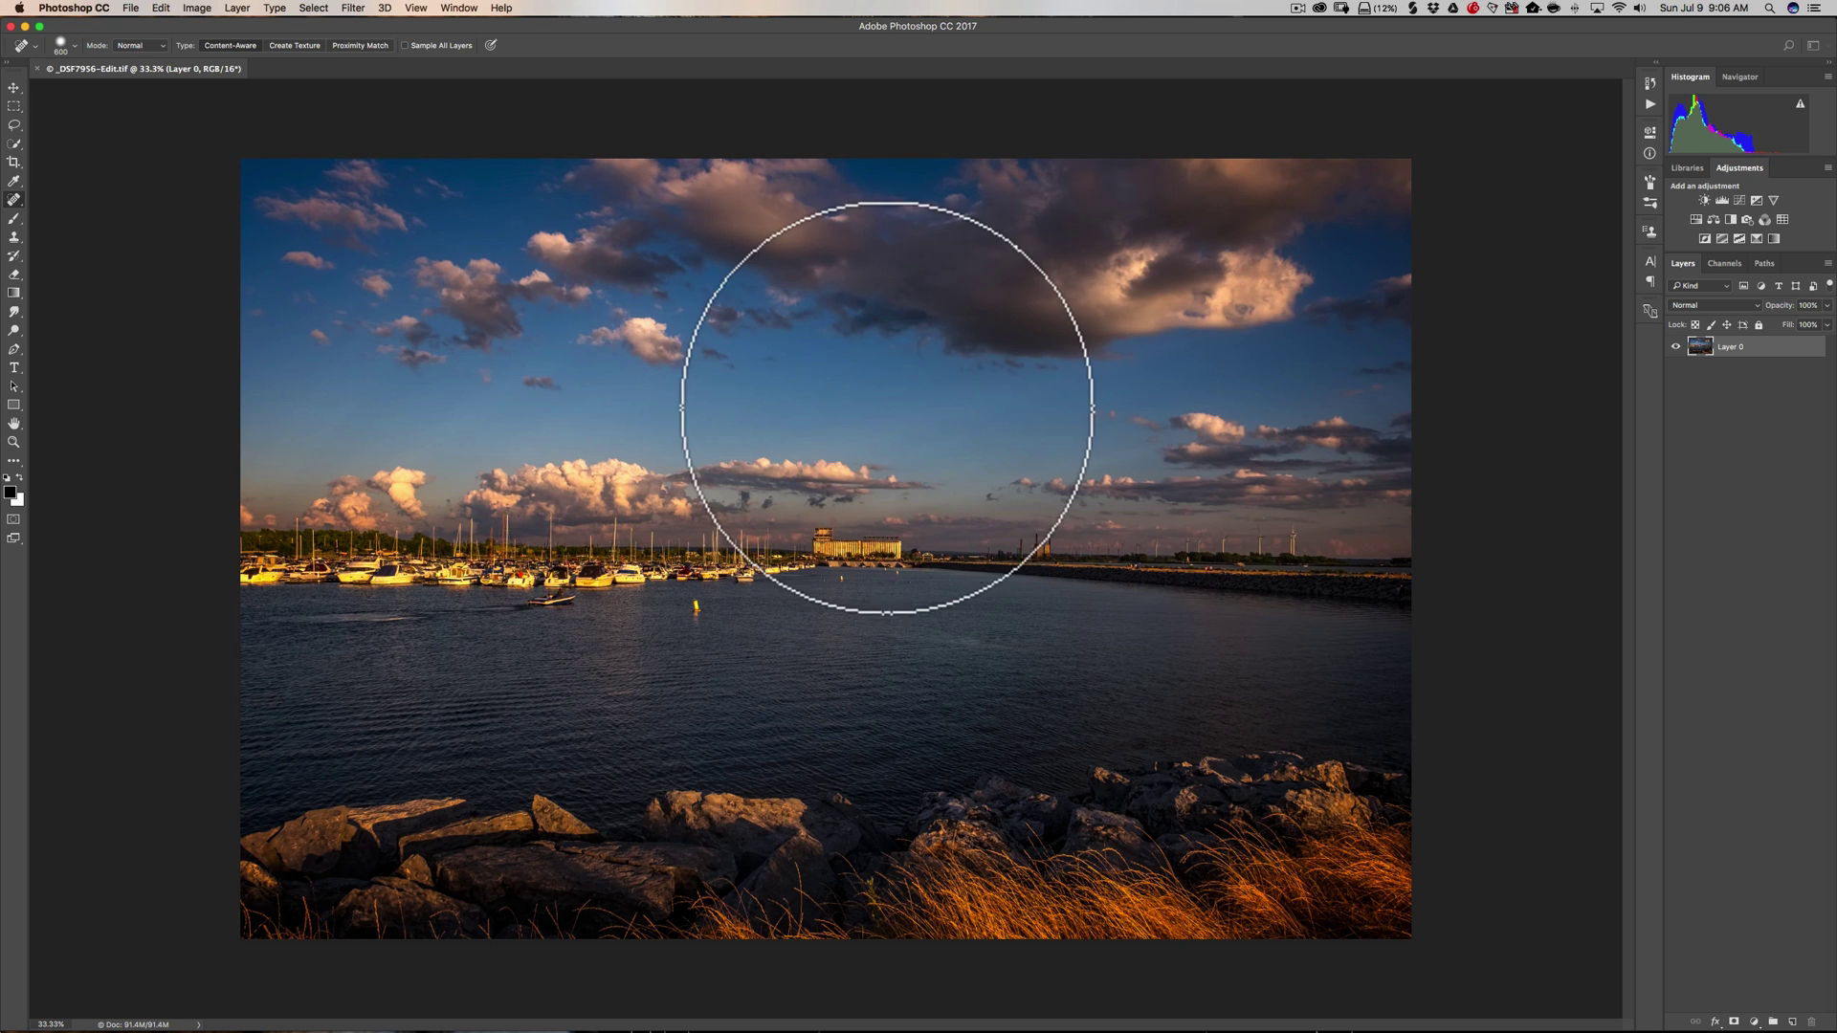
key(bracketleft)
key(bracketleft)
key(bracketleft)
key(bracketleft)
key(bracketleft)
key(bracketleft)
key(bracketleft)
key(bracketleft)
key(bracketleft)
key(bracketright)
key(bracketright)
key(bracketright)
key(bracketright)
key(bracketright)
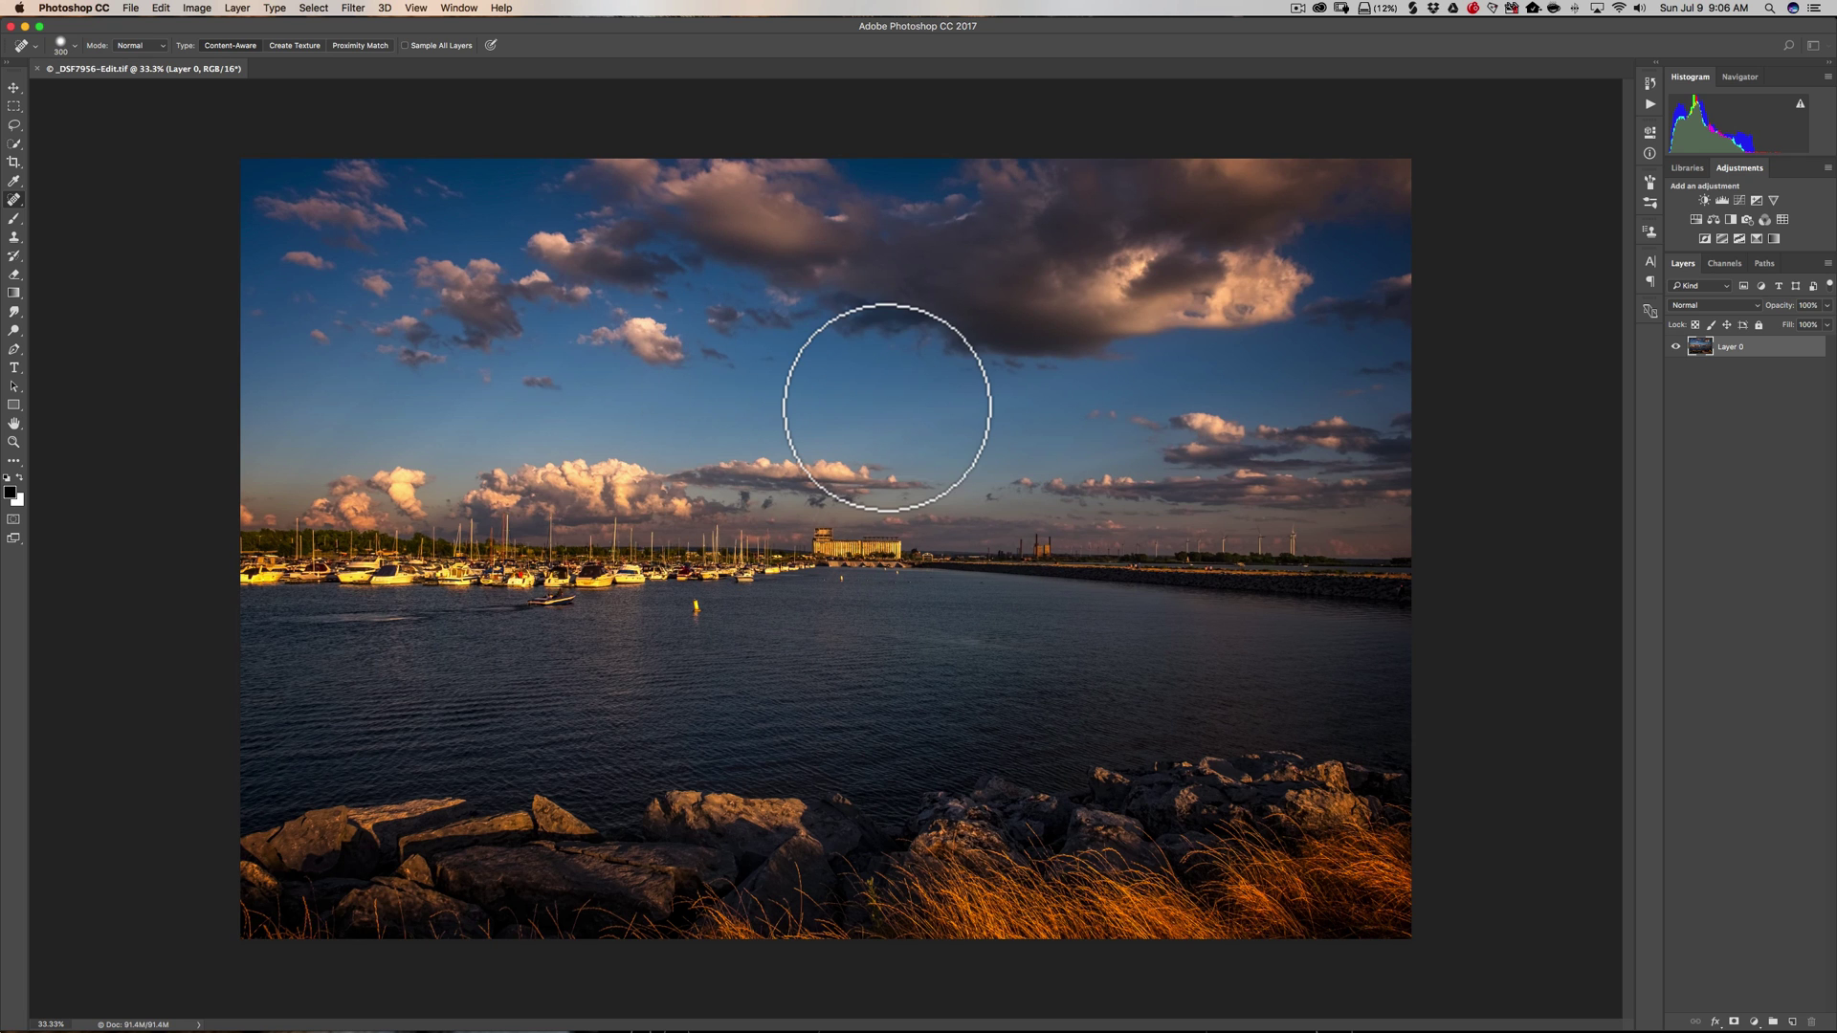
mouse_move(970, 1023)
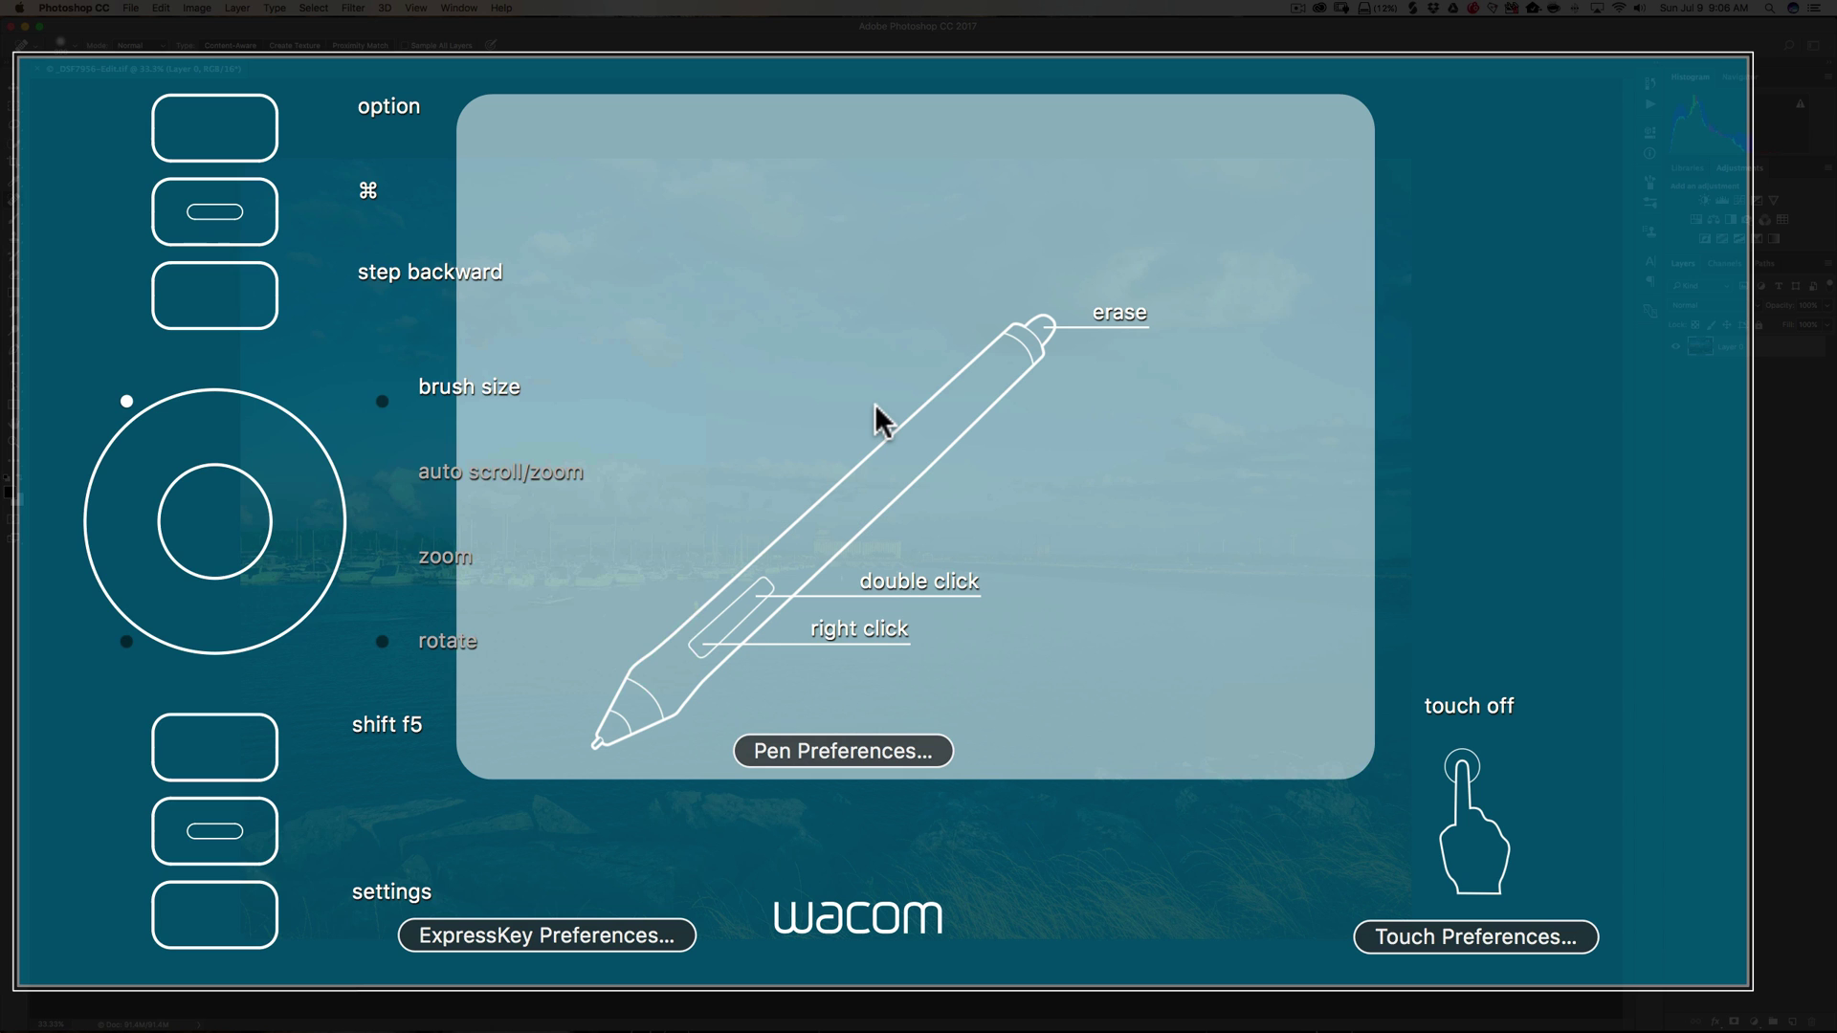
Switch the touch ring from Brush Size to Auto Scroll/Zoom and dismiss the overview to return to the photo.
click(875, 404)
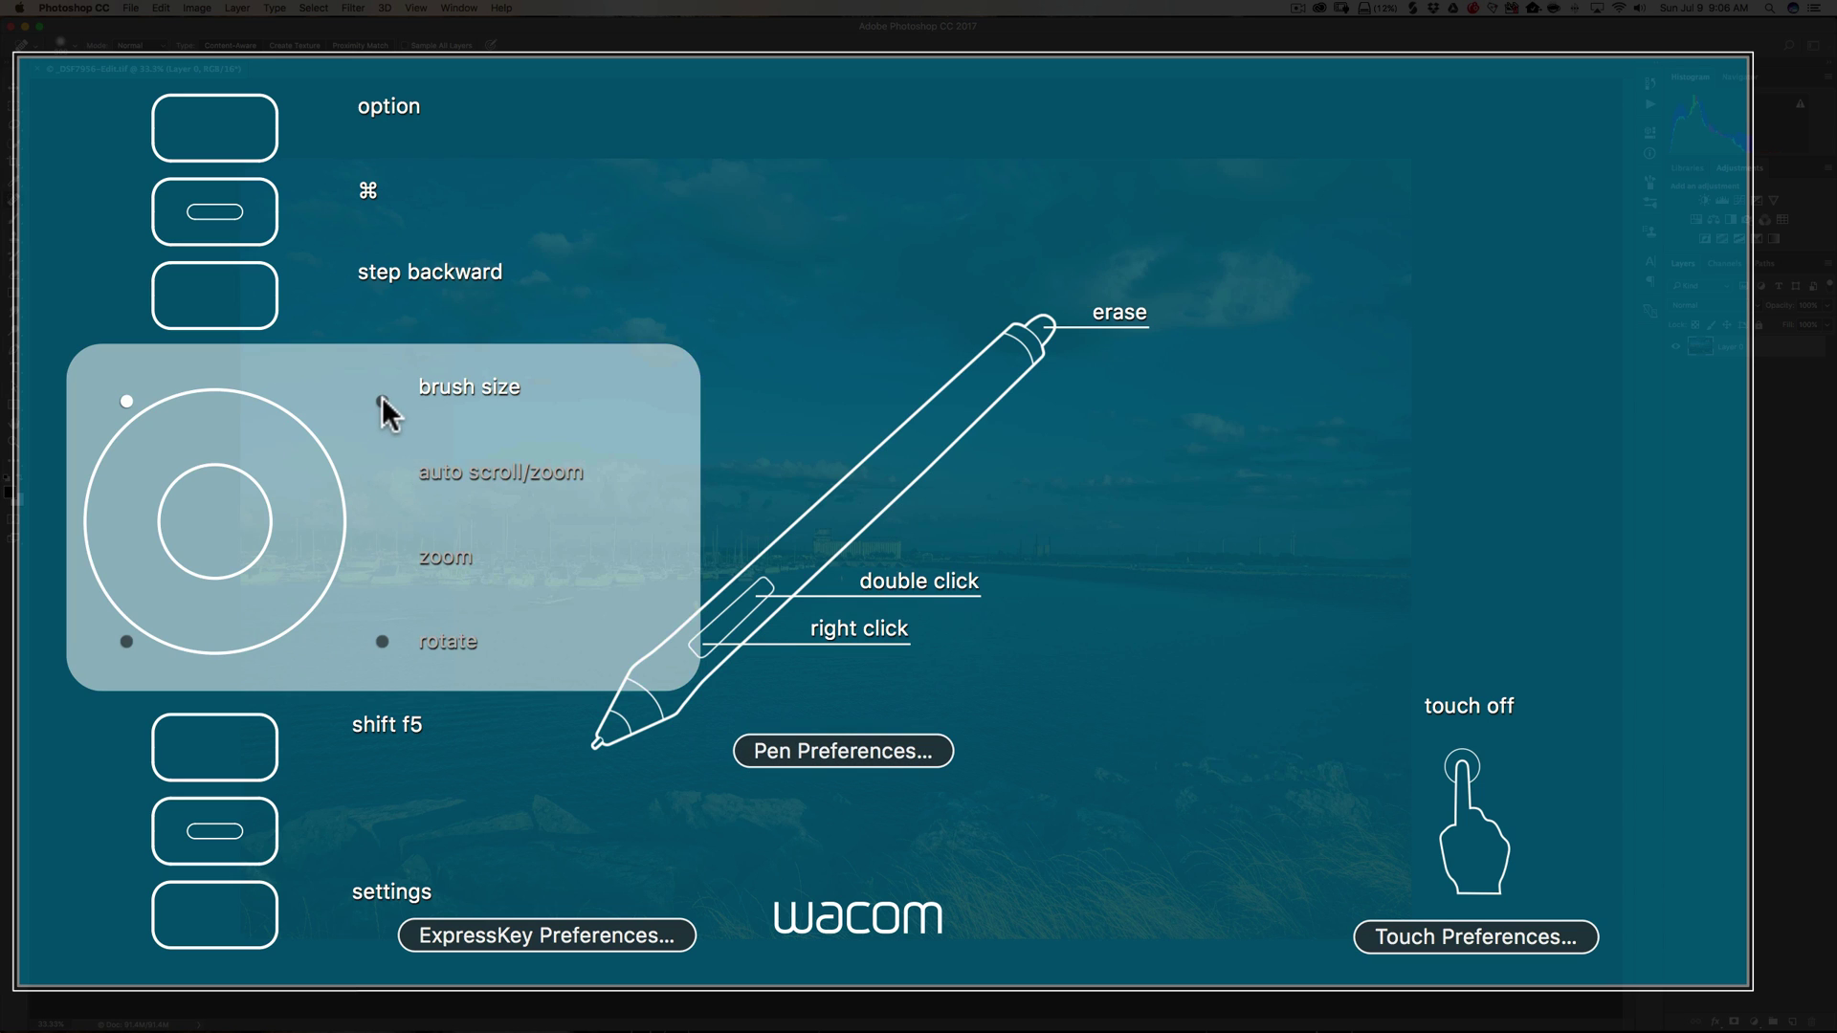
click(198, 508)
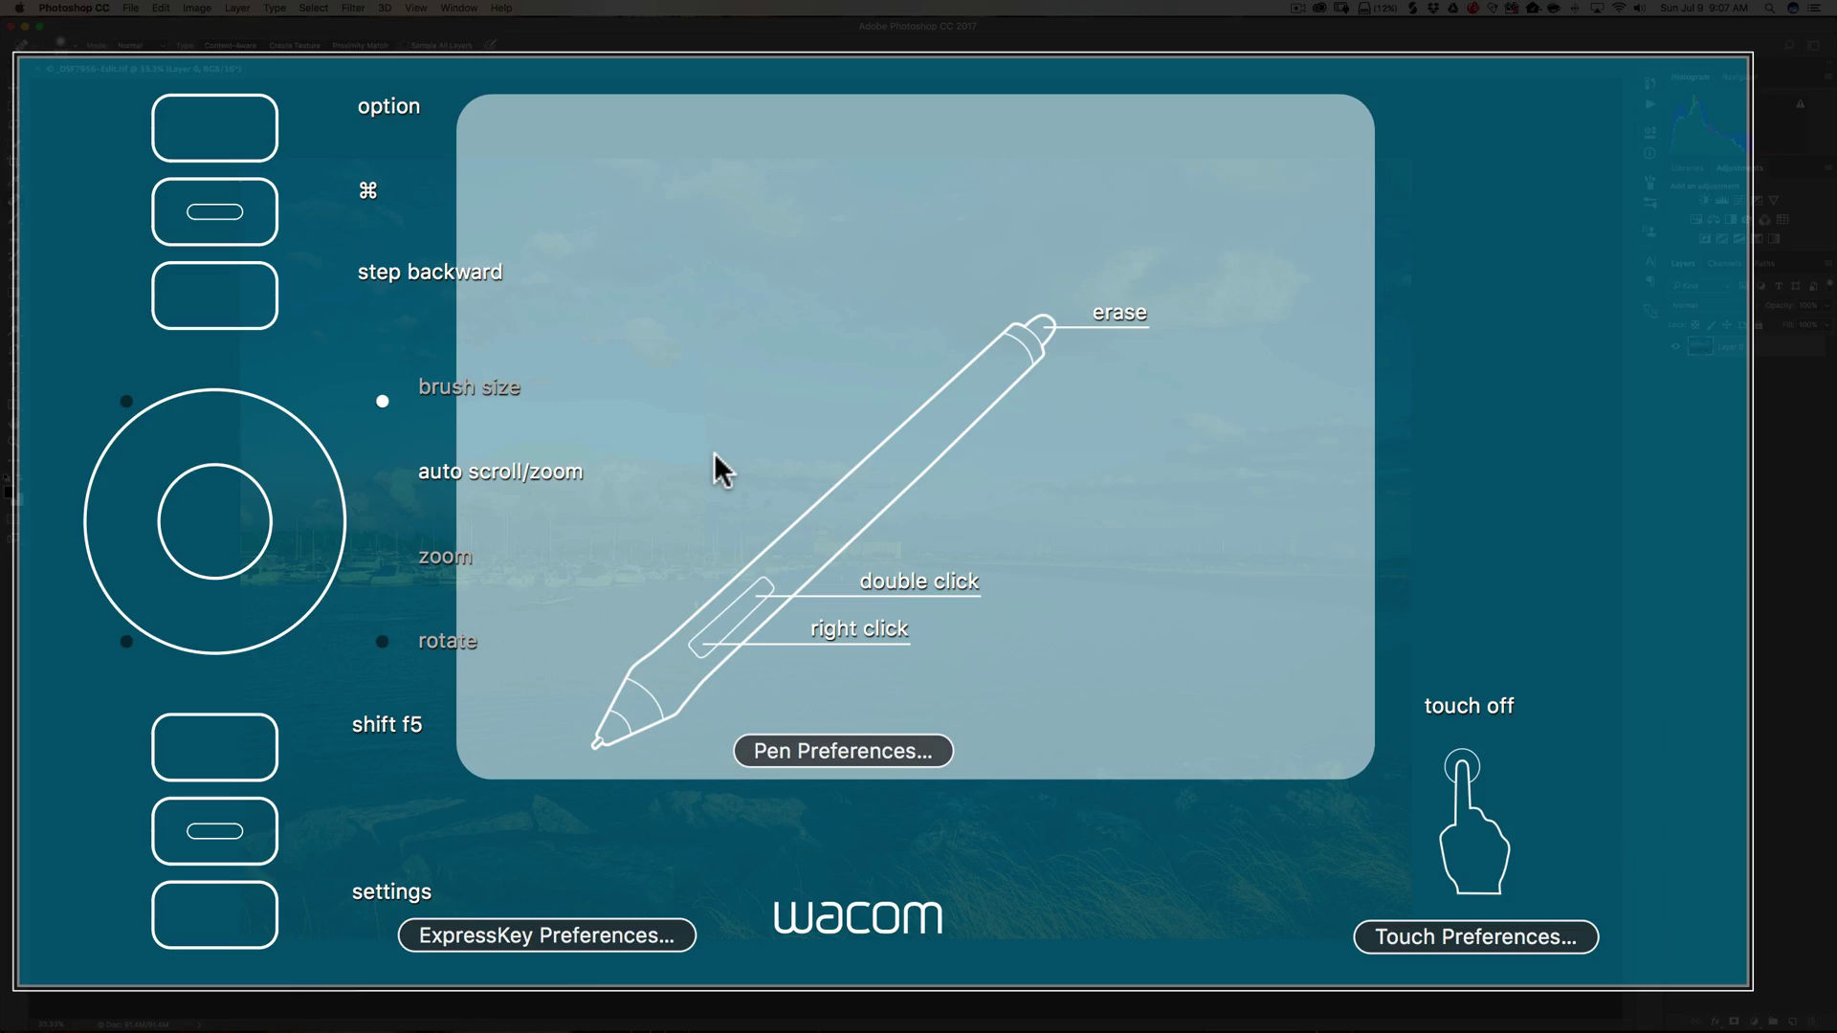
click(714, 452)
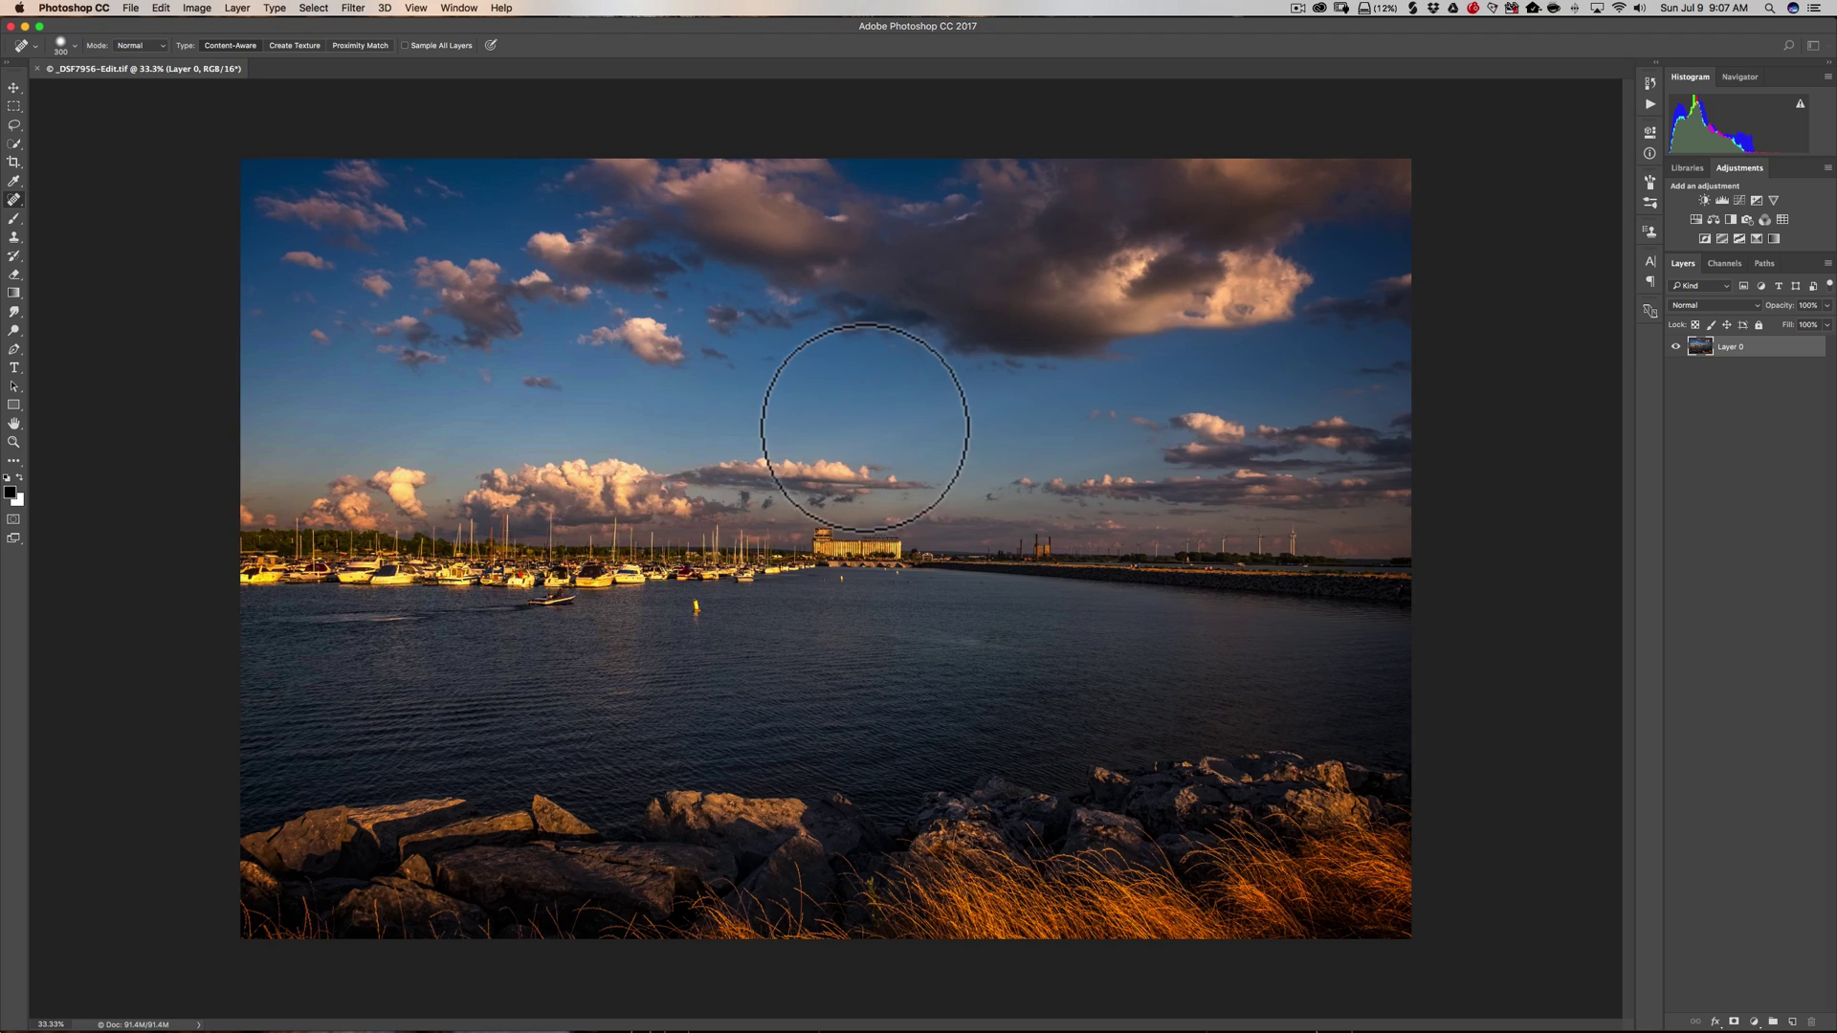
Zoom the harbour photo in and out with the touch ring, then switch to Lightroom.
scroll(868, 431, up, 5)
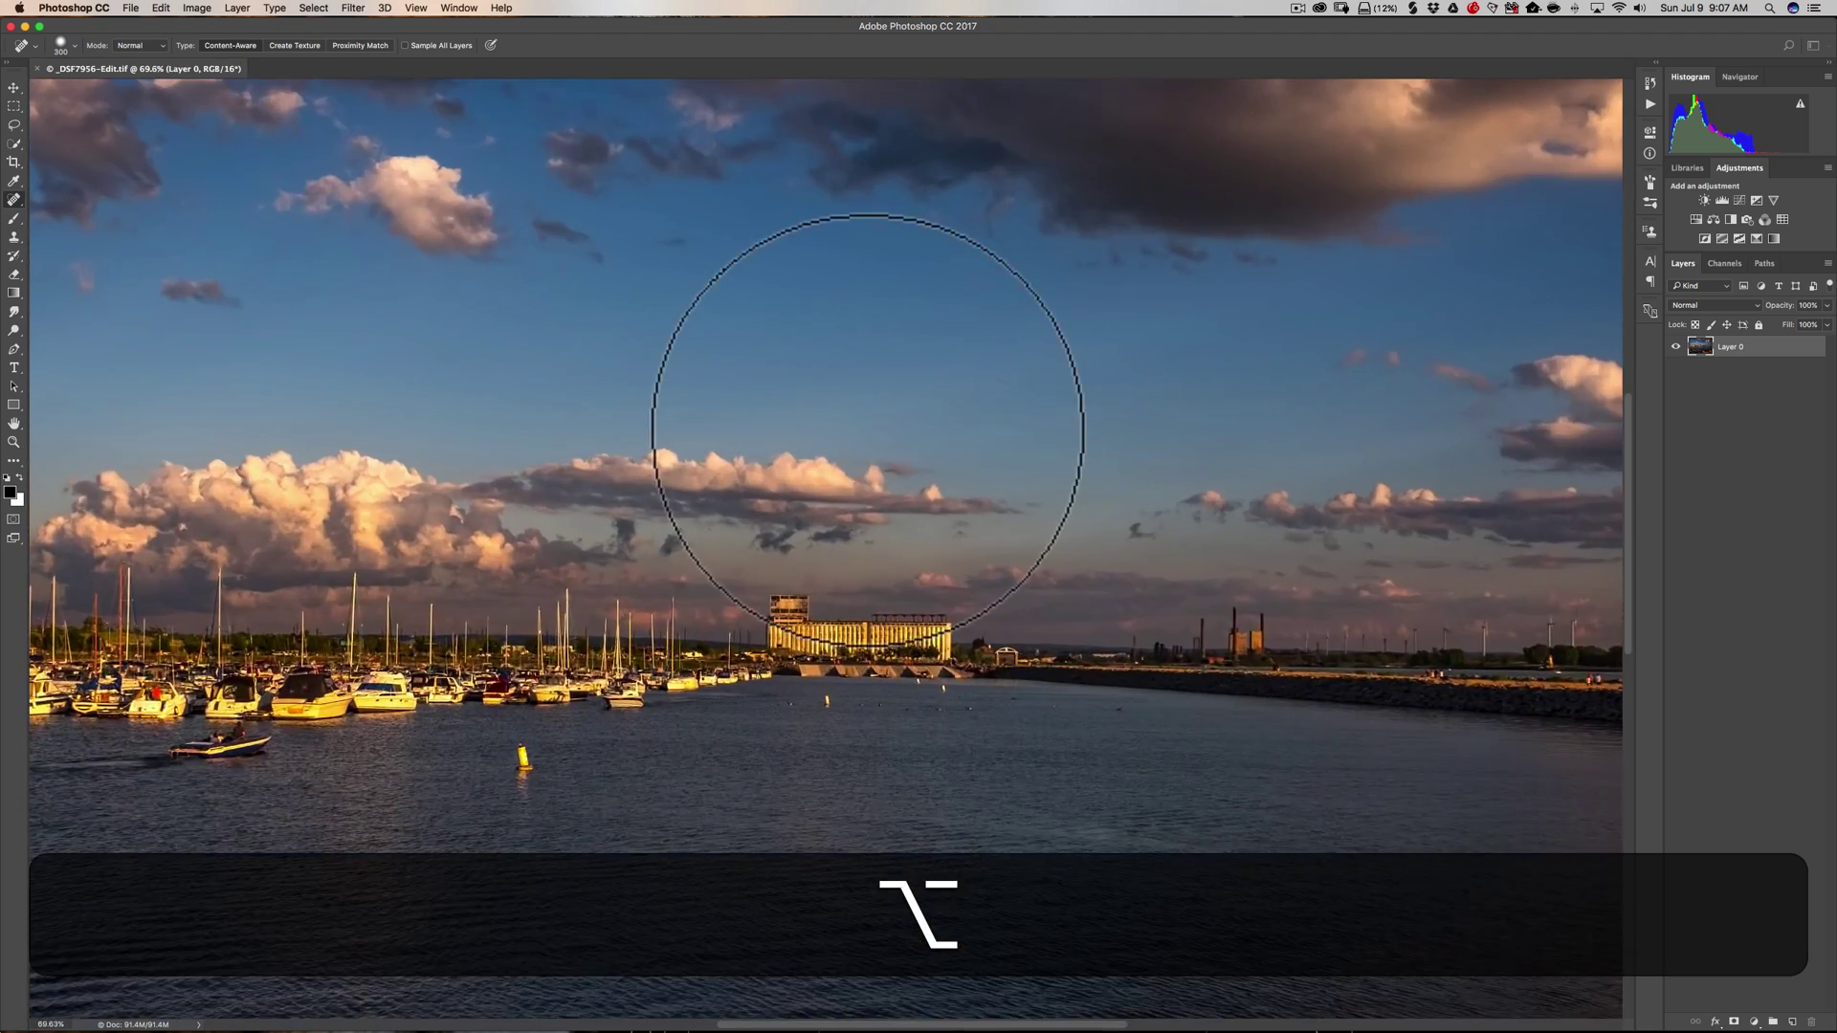
scroll(868, 431, down, 5)
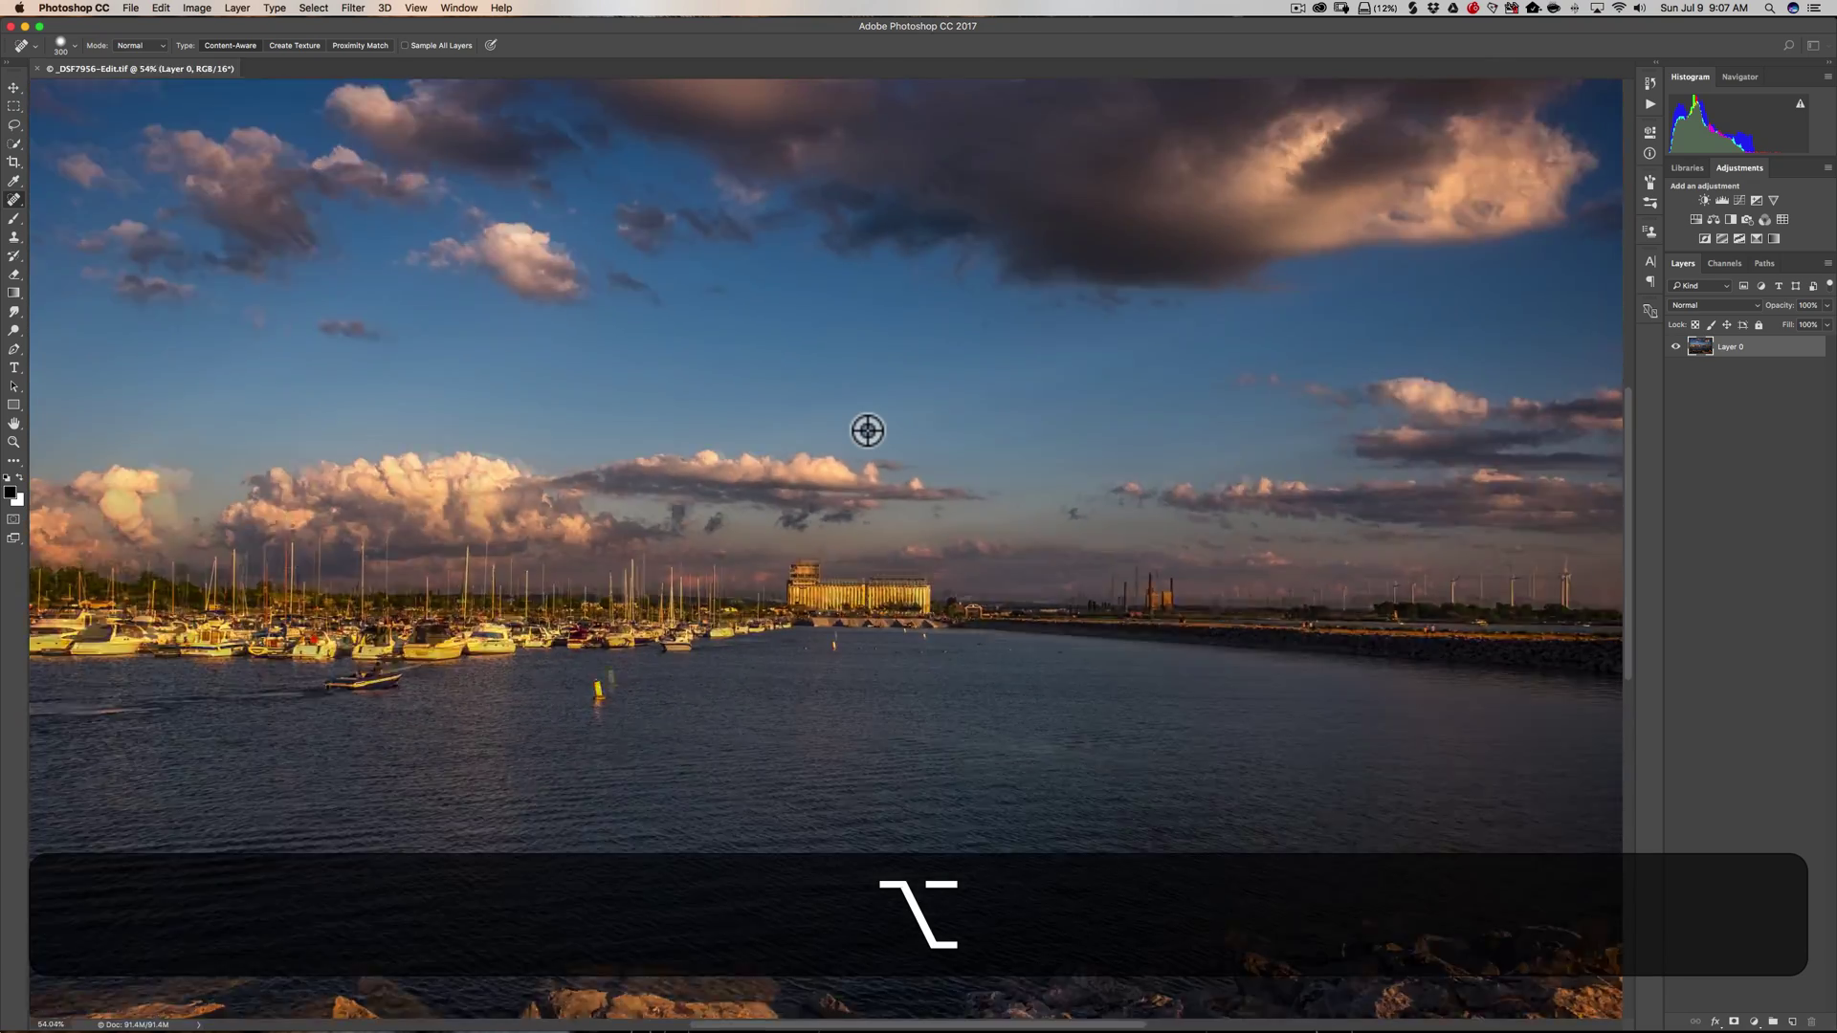
scroll(868, 431, up, 3)
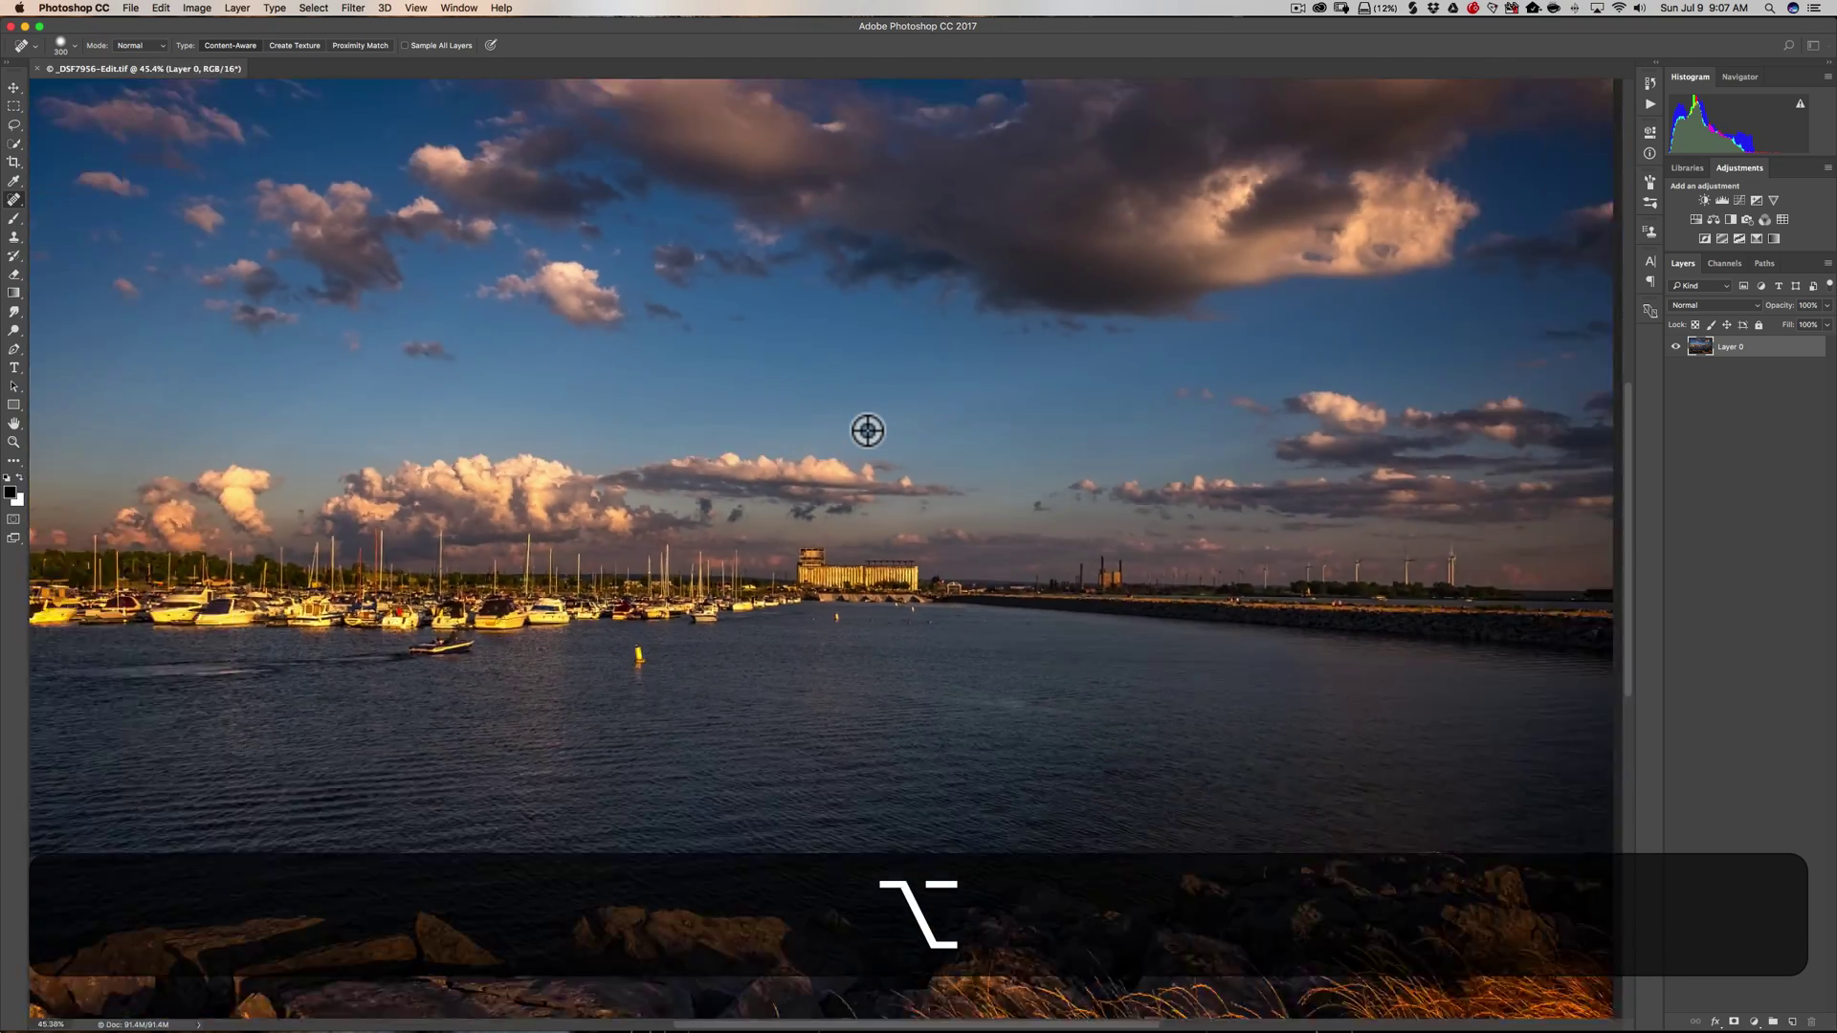
scroll(868, 430, down, 4)
scroll(868, 430, up, 4)
scroll(868, 431, down, 2)
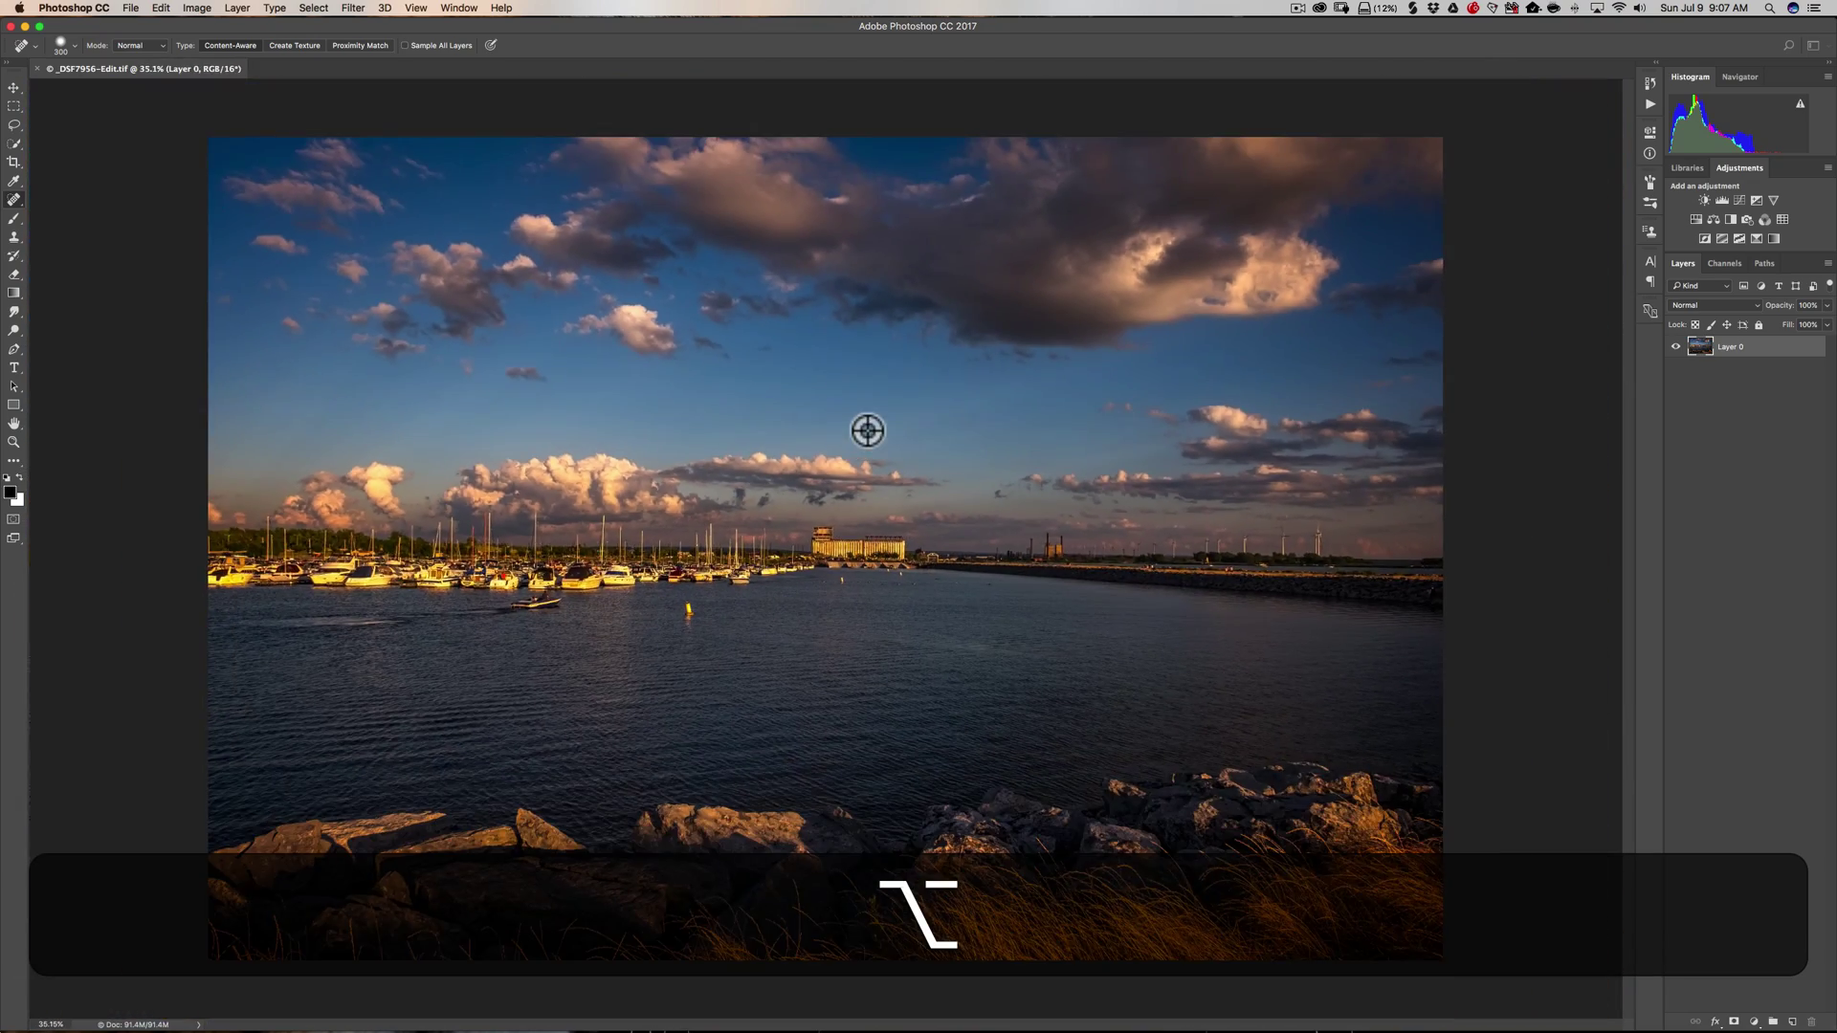
mouse_move(1191, 1028)
click(1241, 993)
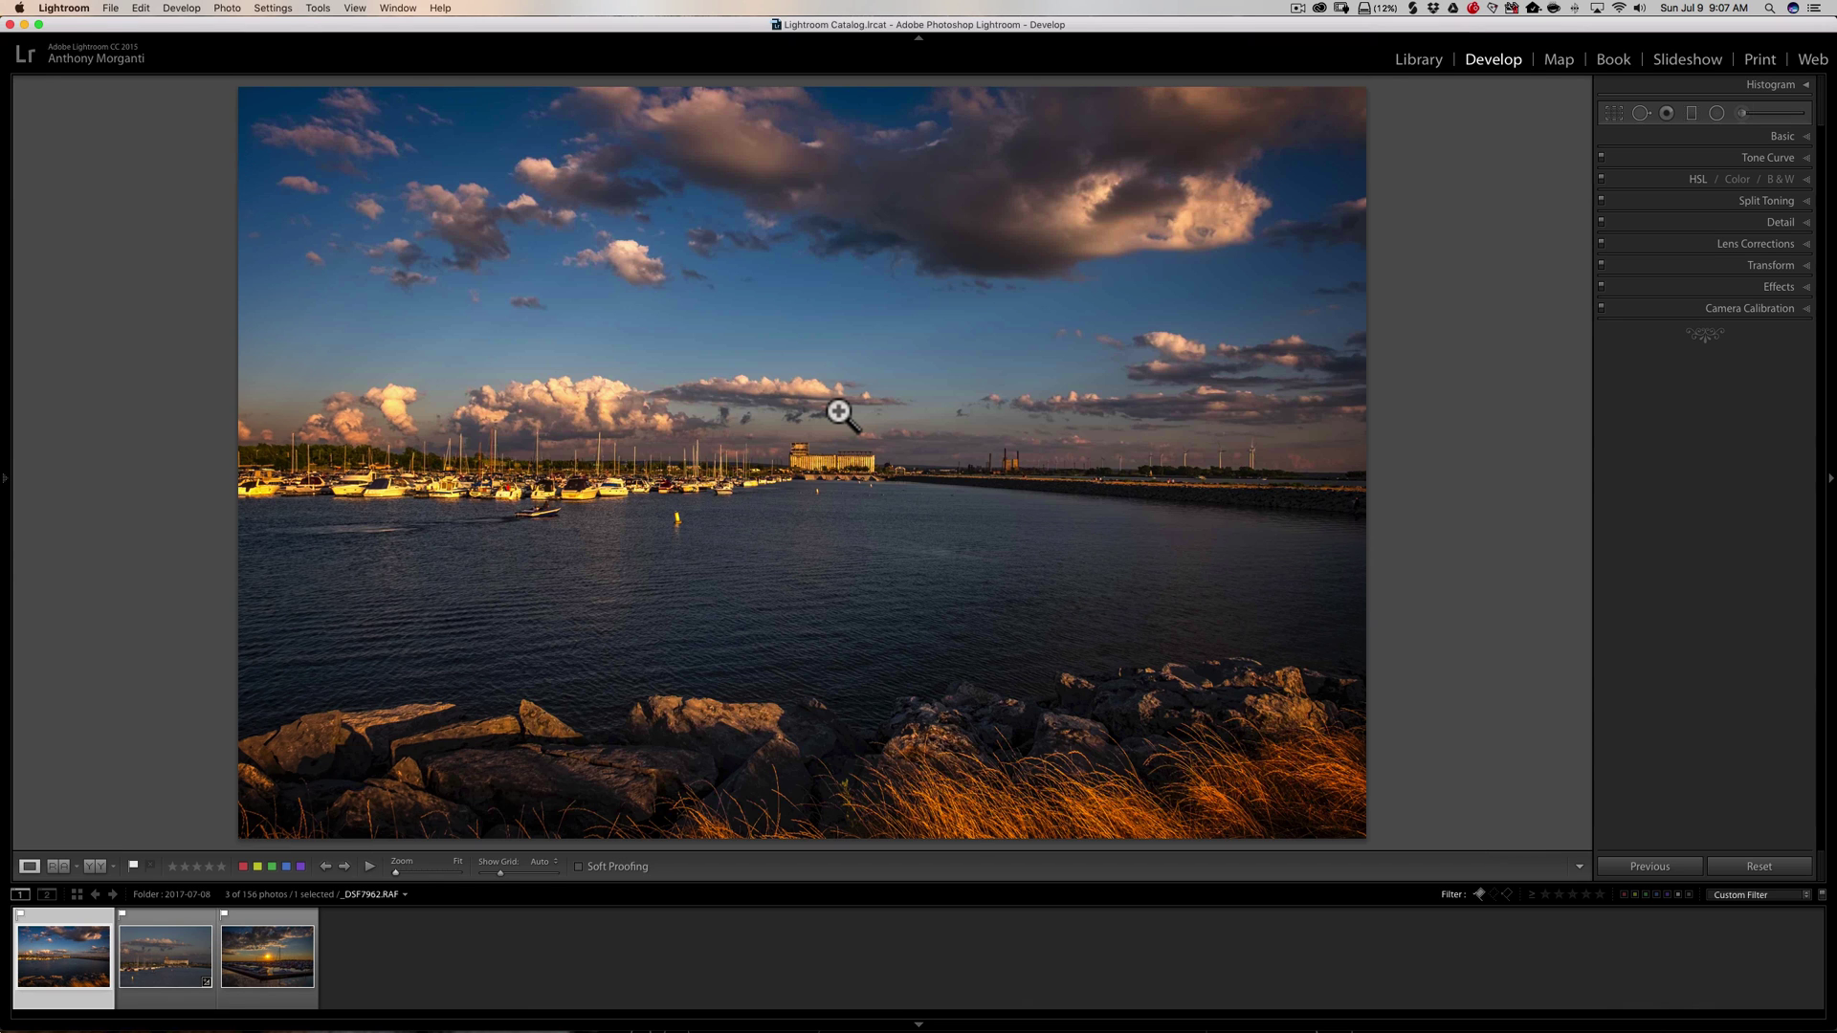
Zoom the harbour photo to 1:1 on the clouds, pan around it, and return to Fit.
click(839, 411)
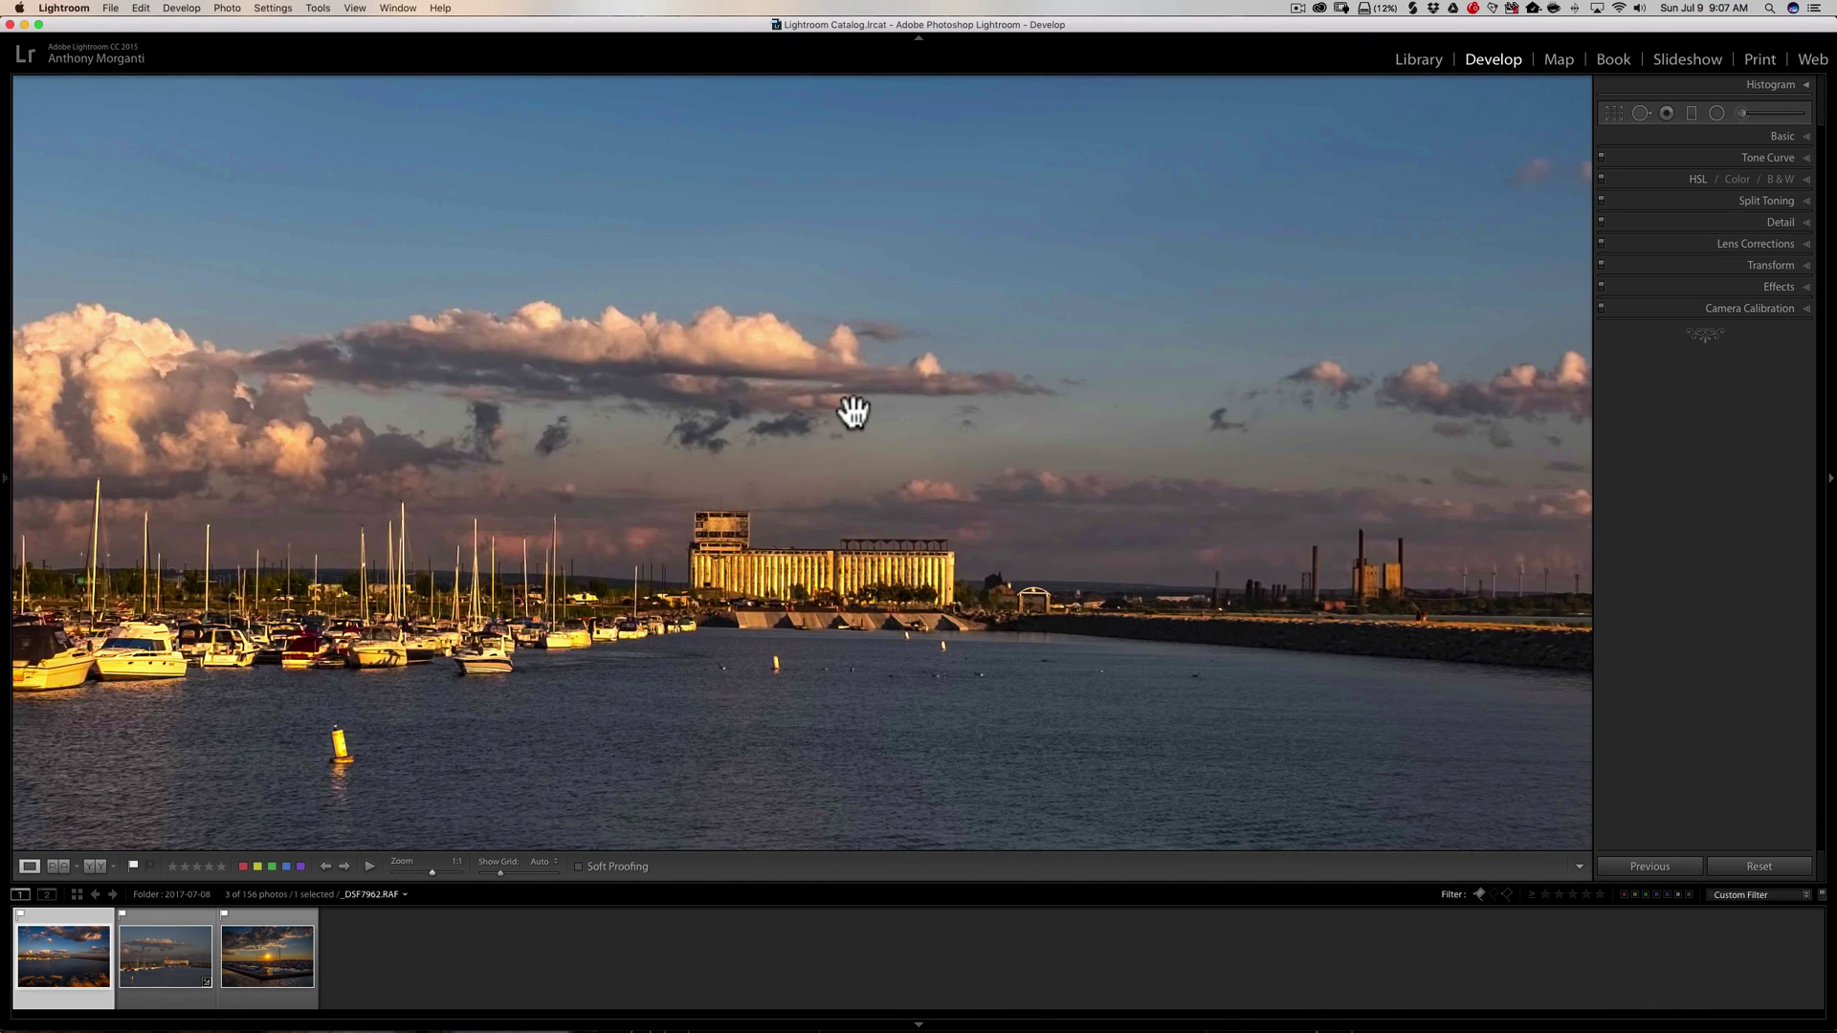
scroll(853, 412, down, 5)
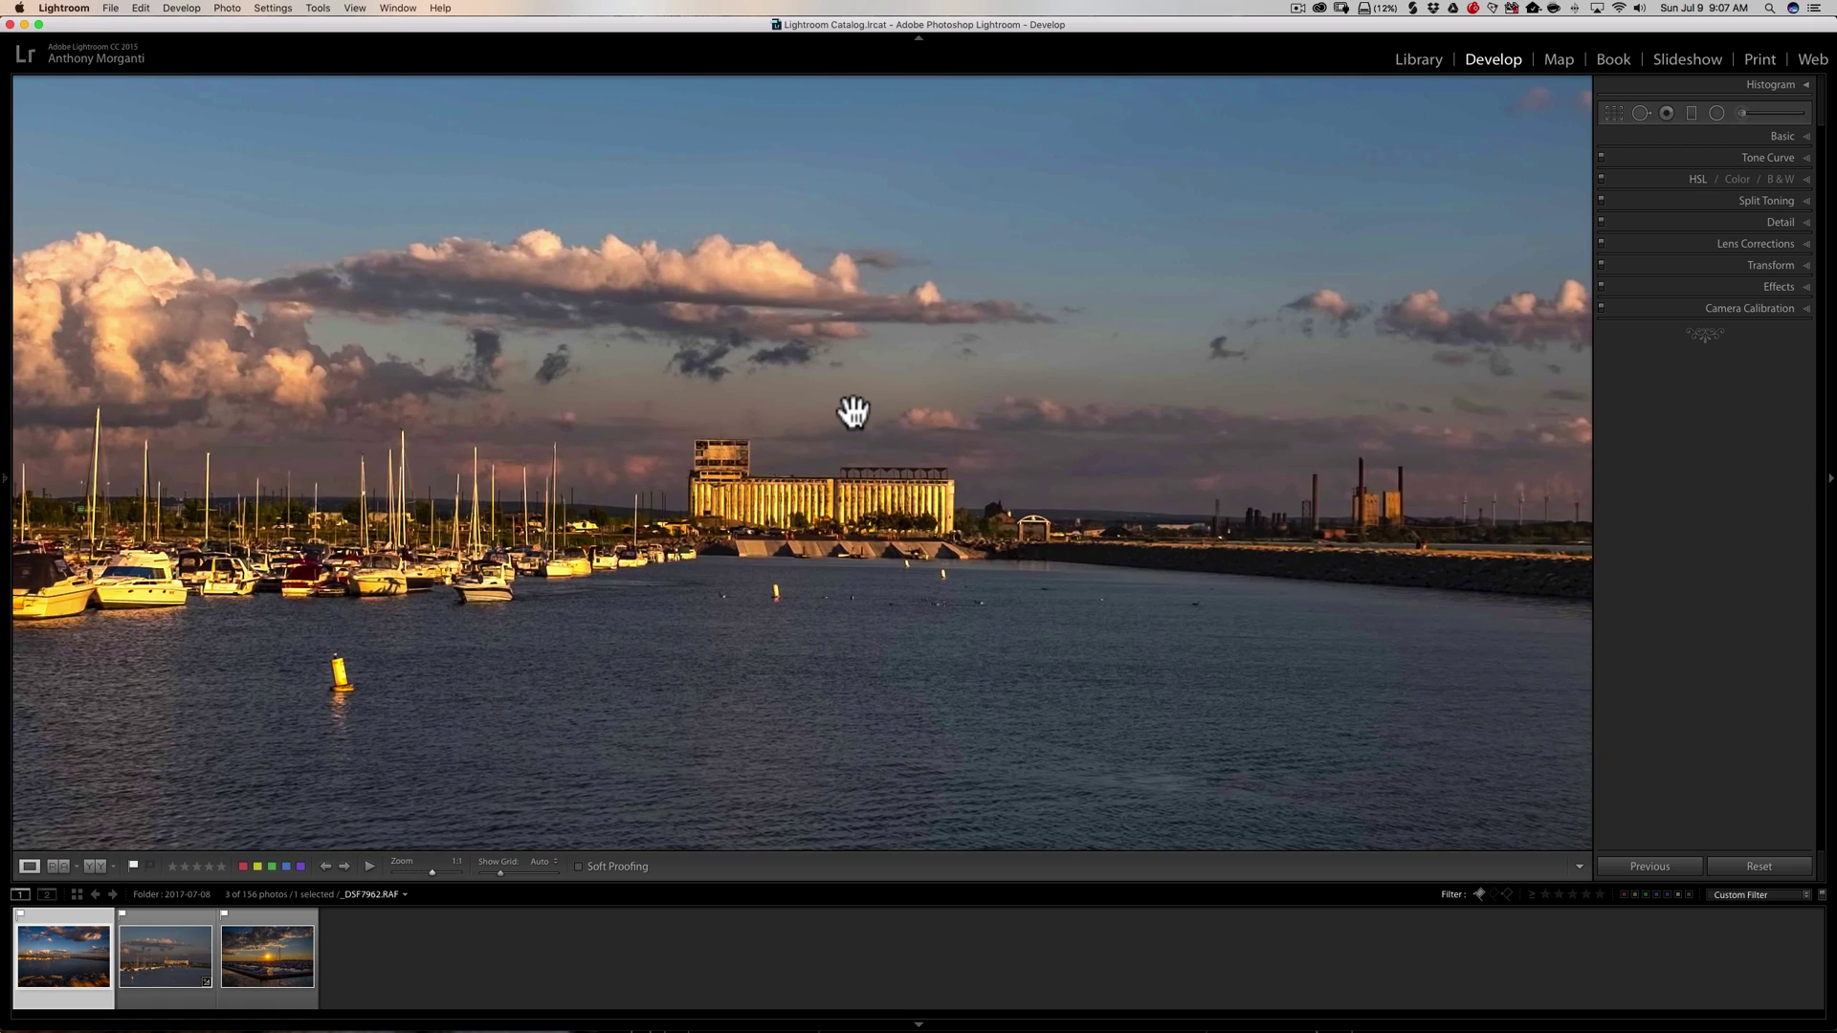
scroll(852, 412, up, 8)
scroll(853, 411, down, 4)
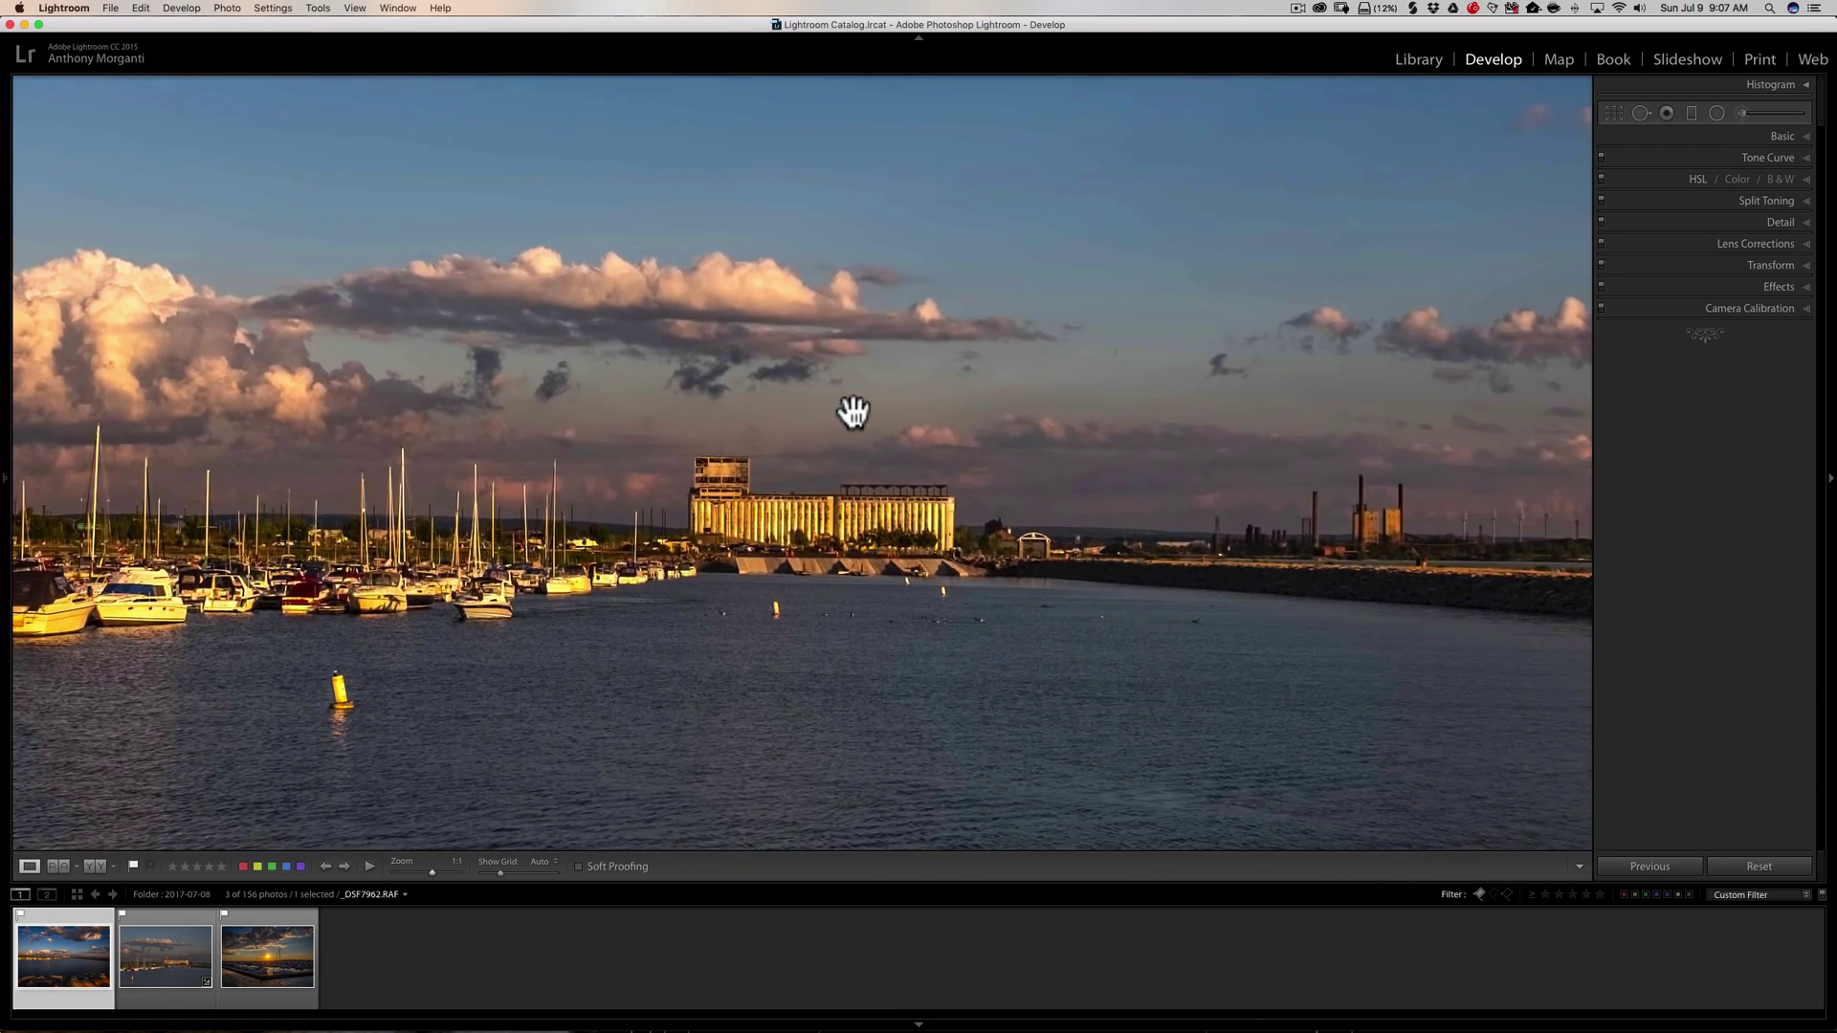
scroll(853, 412, up, 4)
scroll(853, 412, down, 4)
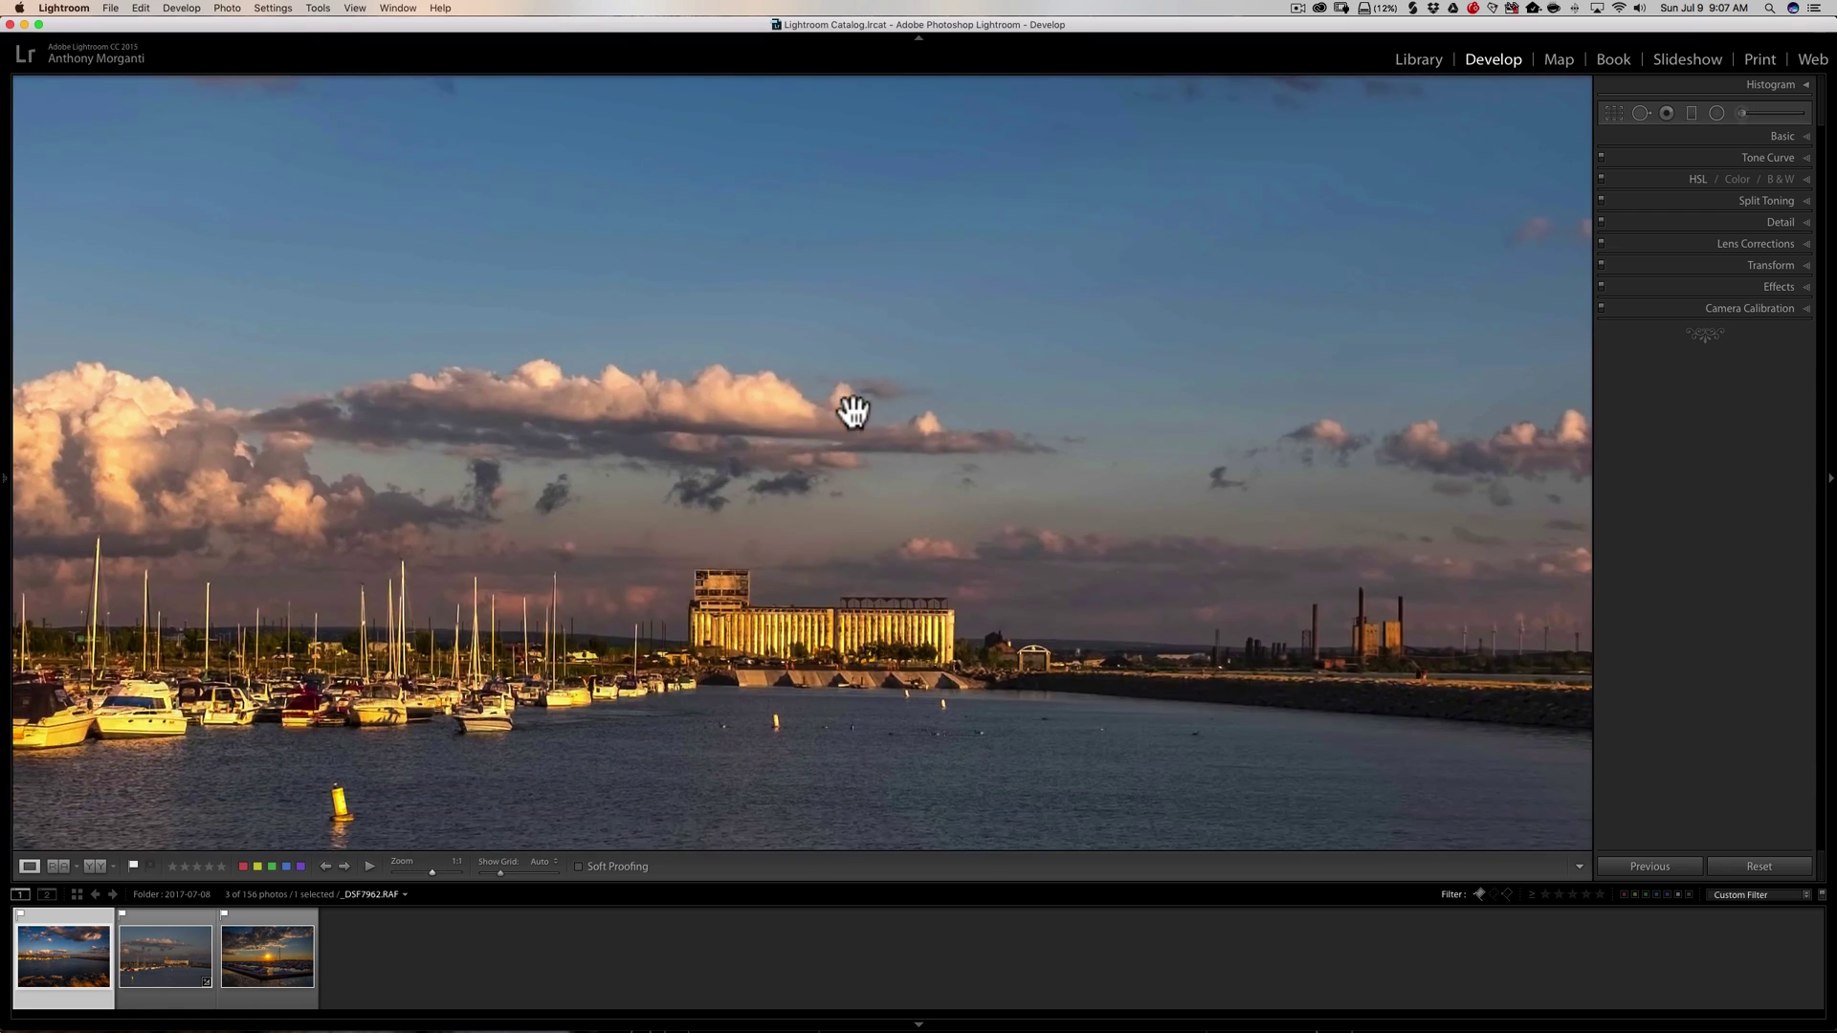
click(862, 416)
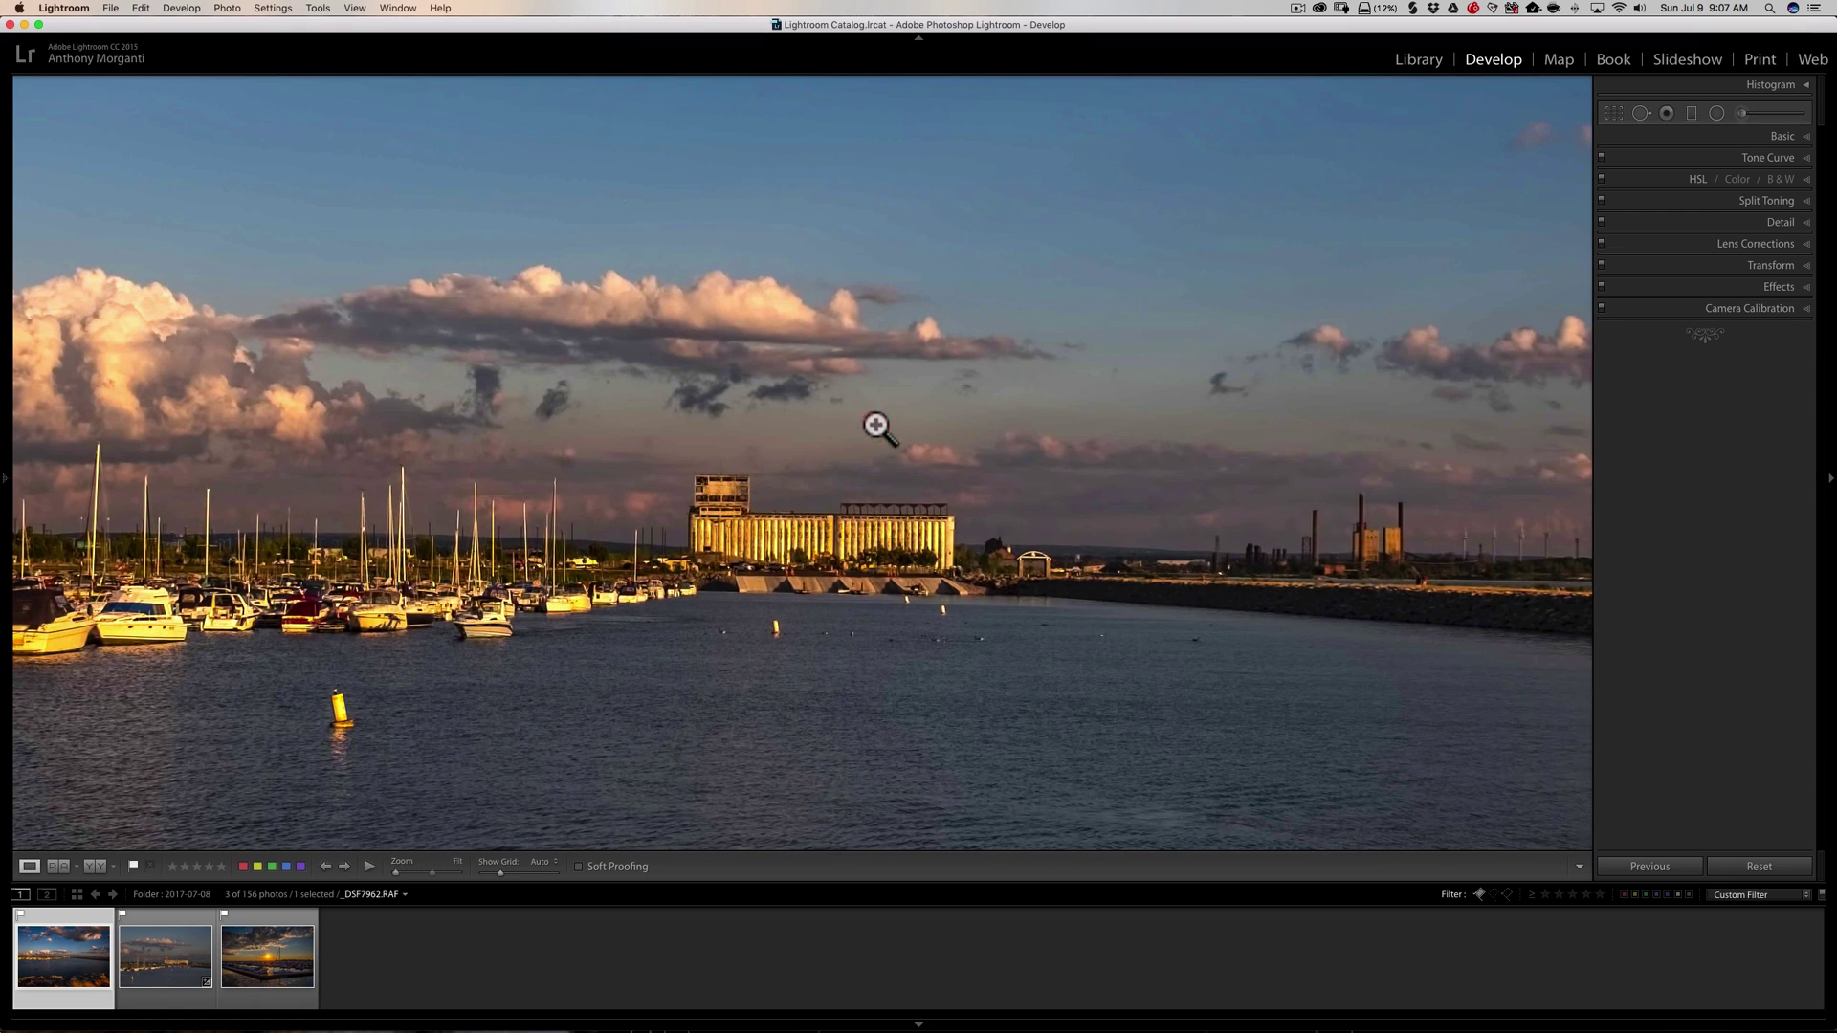
mouse_move(926, 1026)
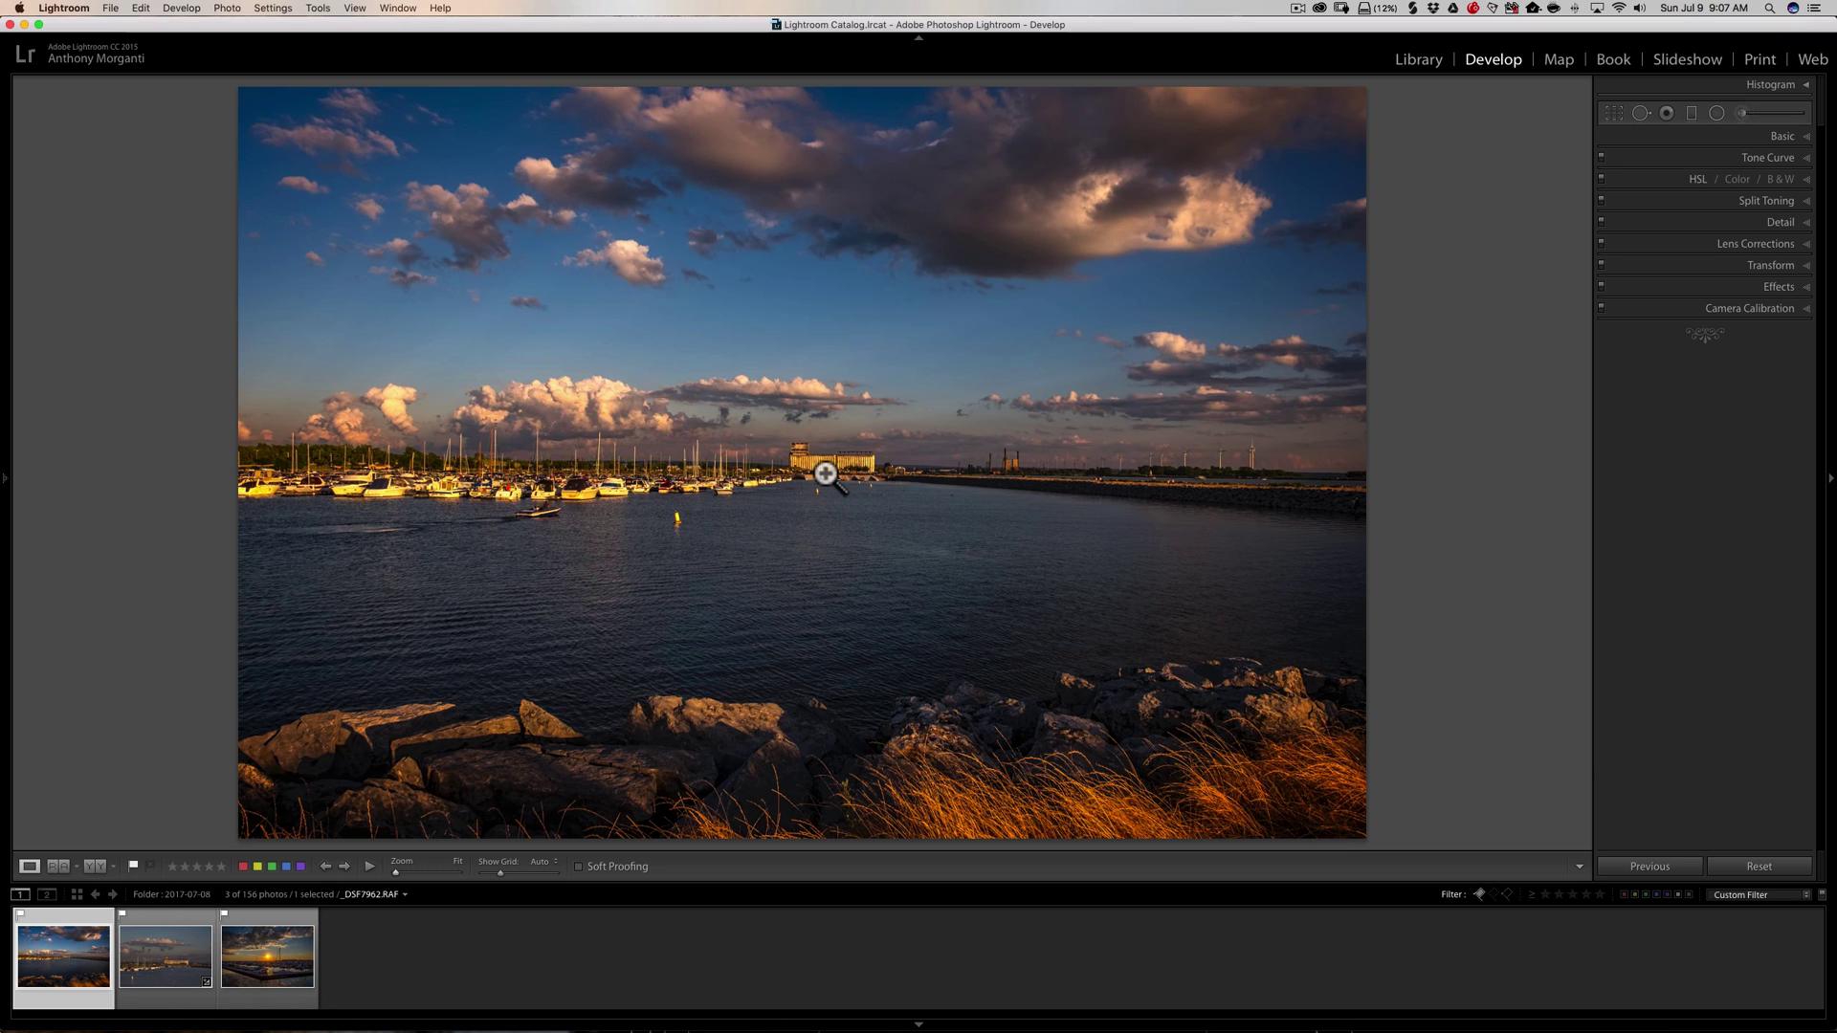
key(super+equal)
key(super+minus)
key(super+minus)
key(super+minus)
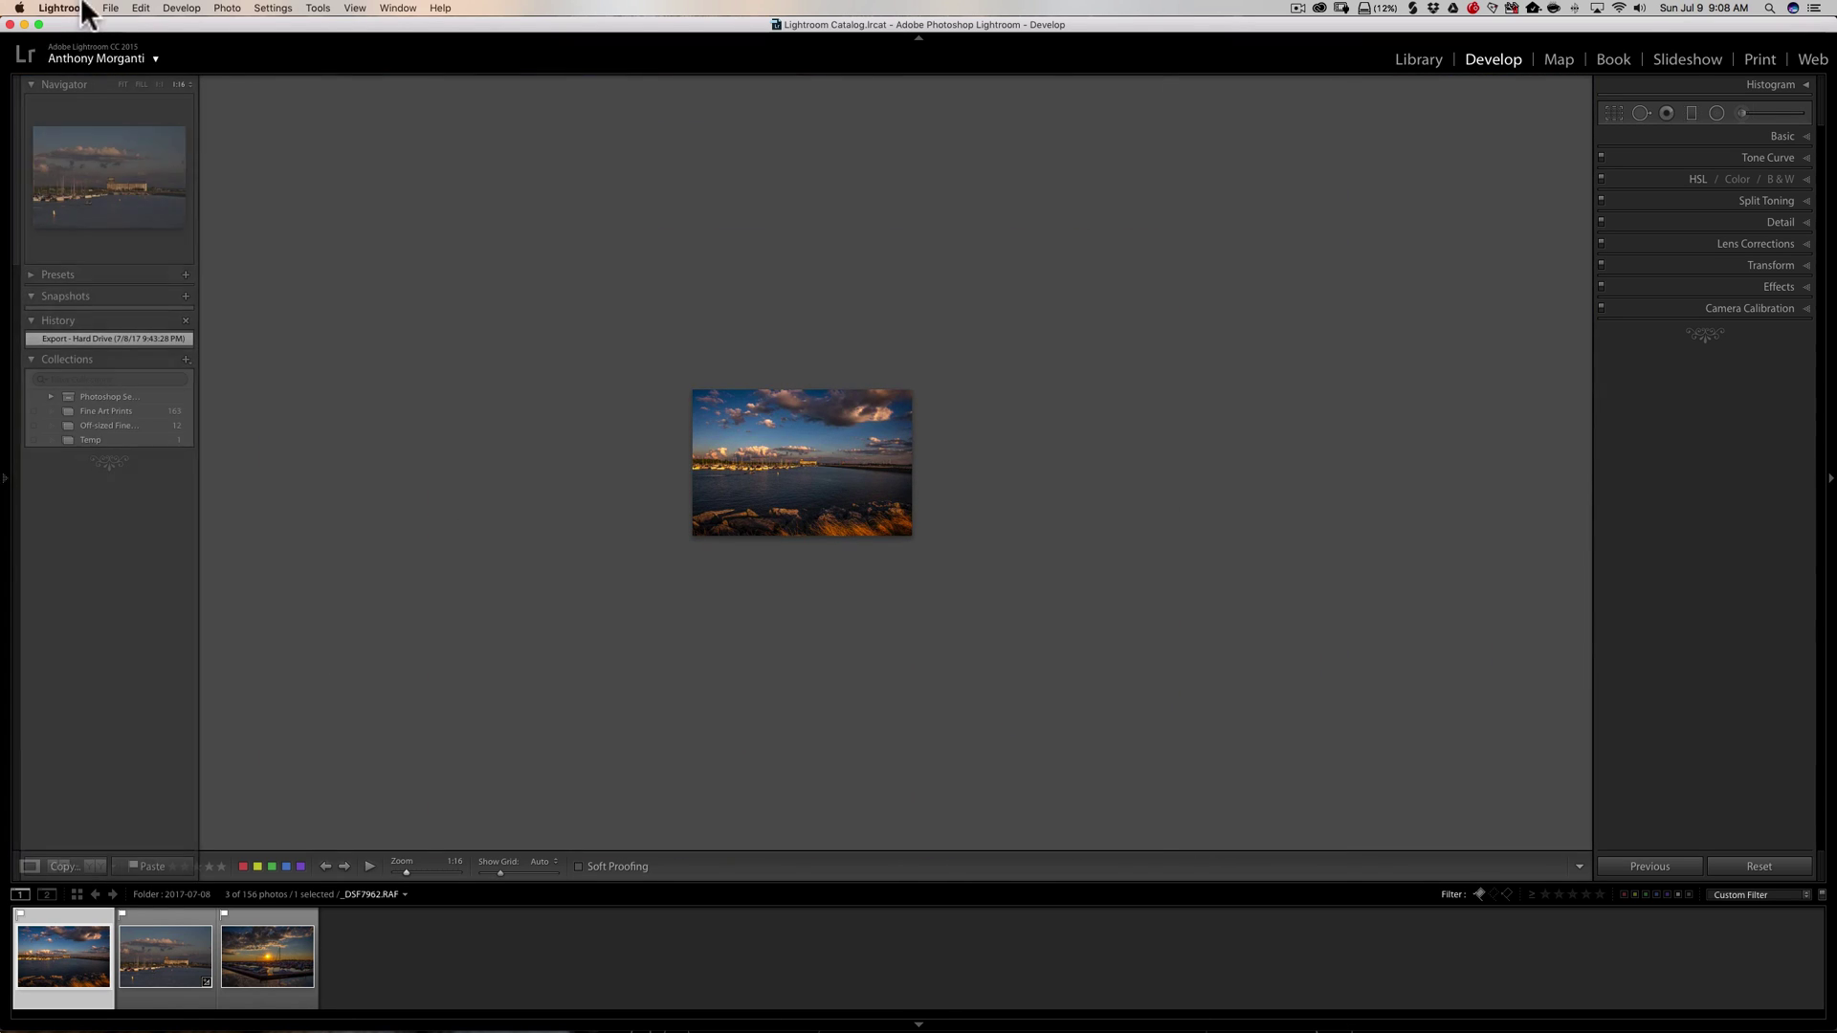
mouse_move(3, 492)
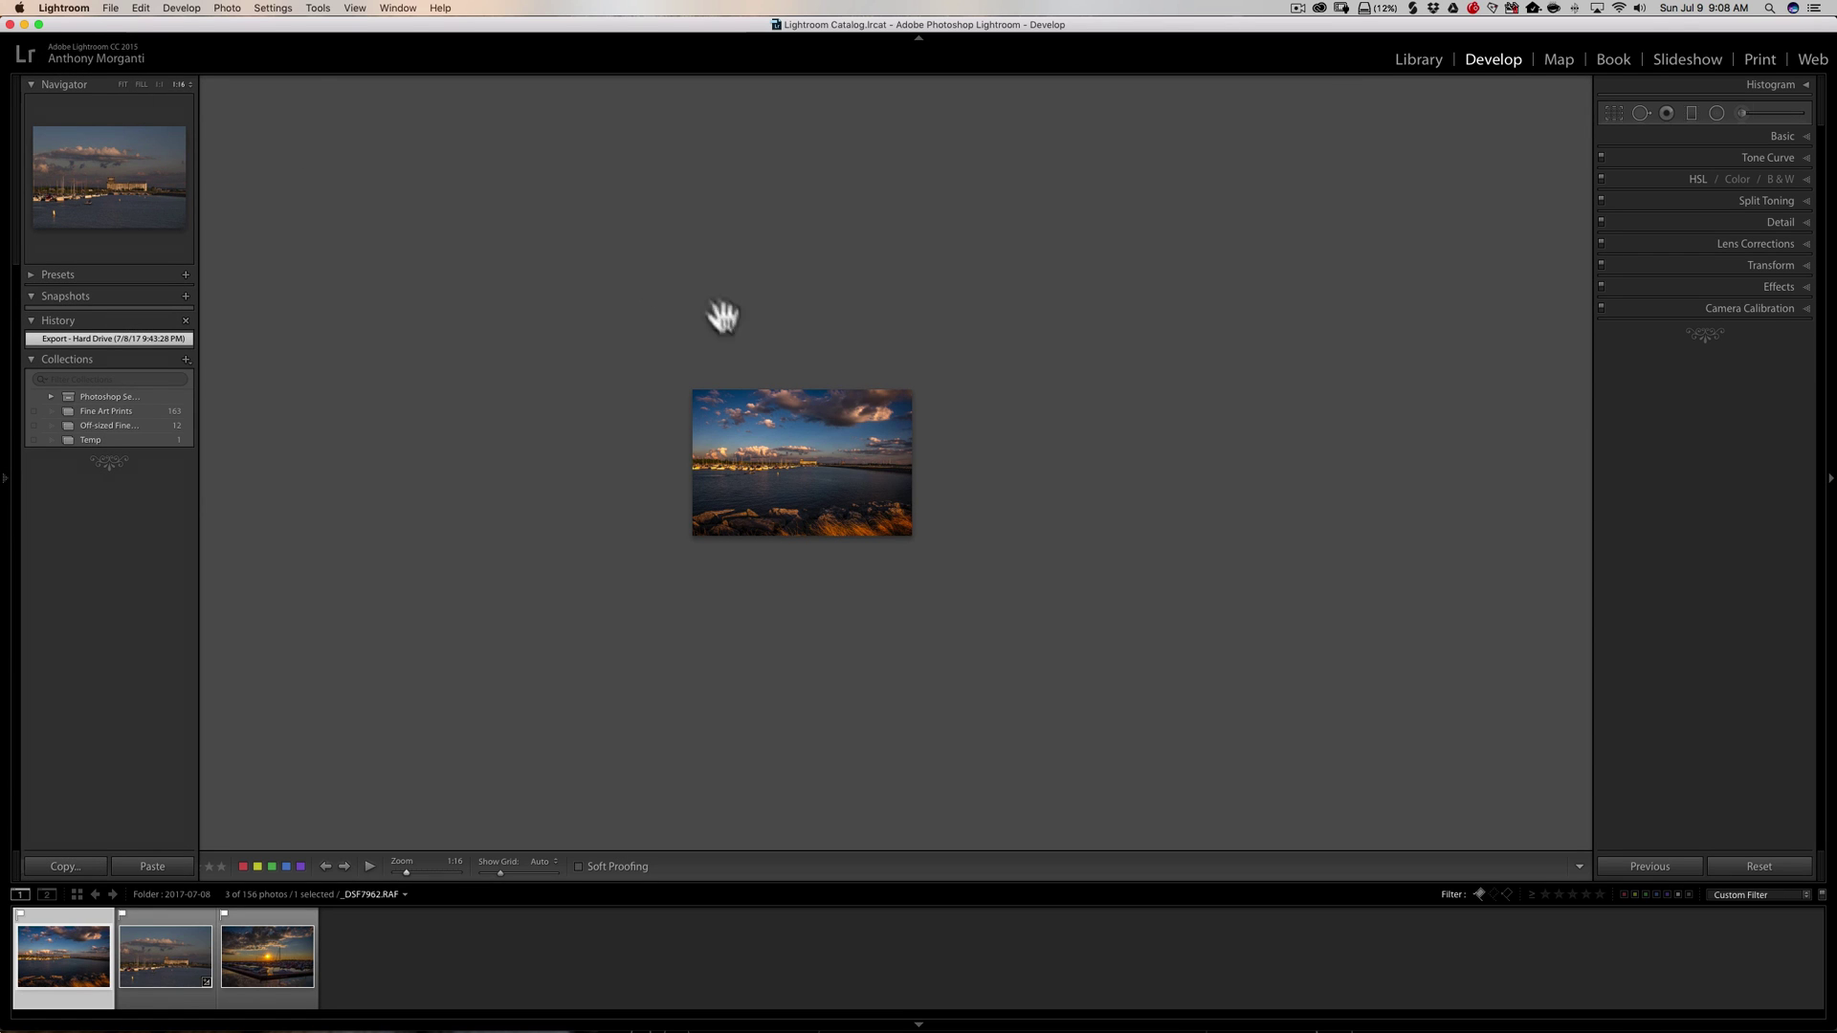
click(805, 479)
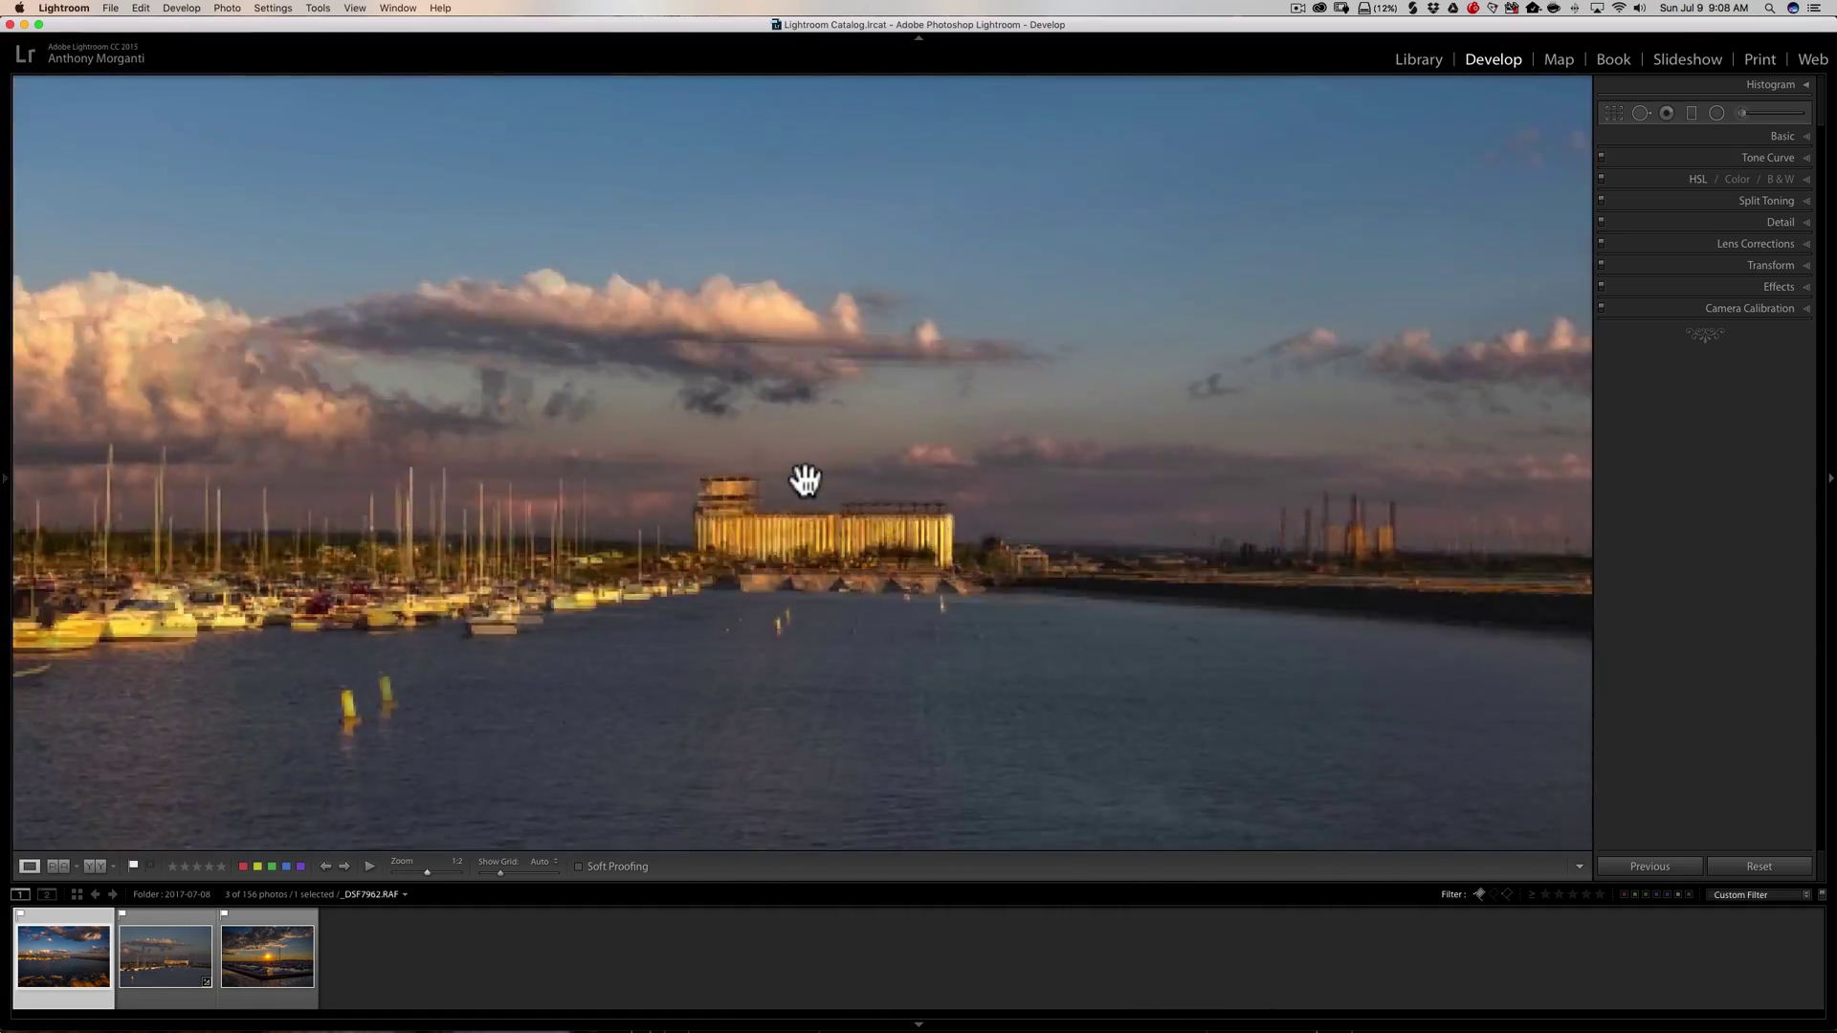
click(804, 479)
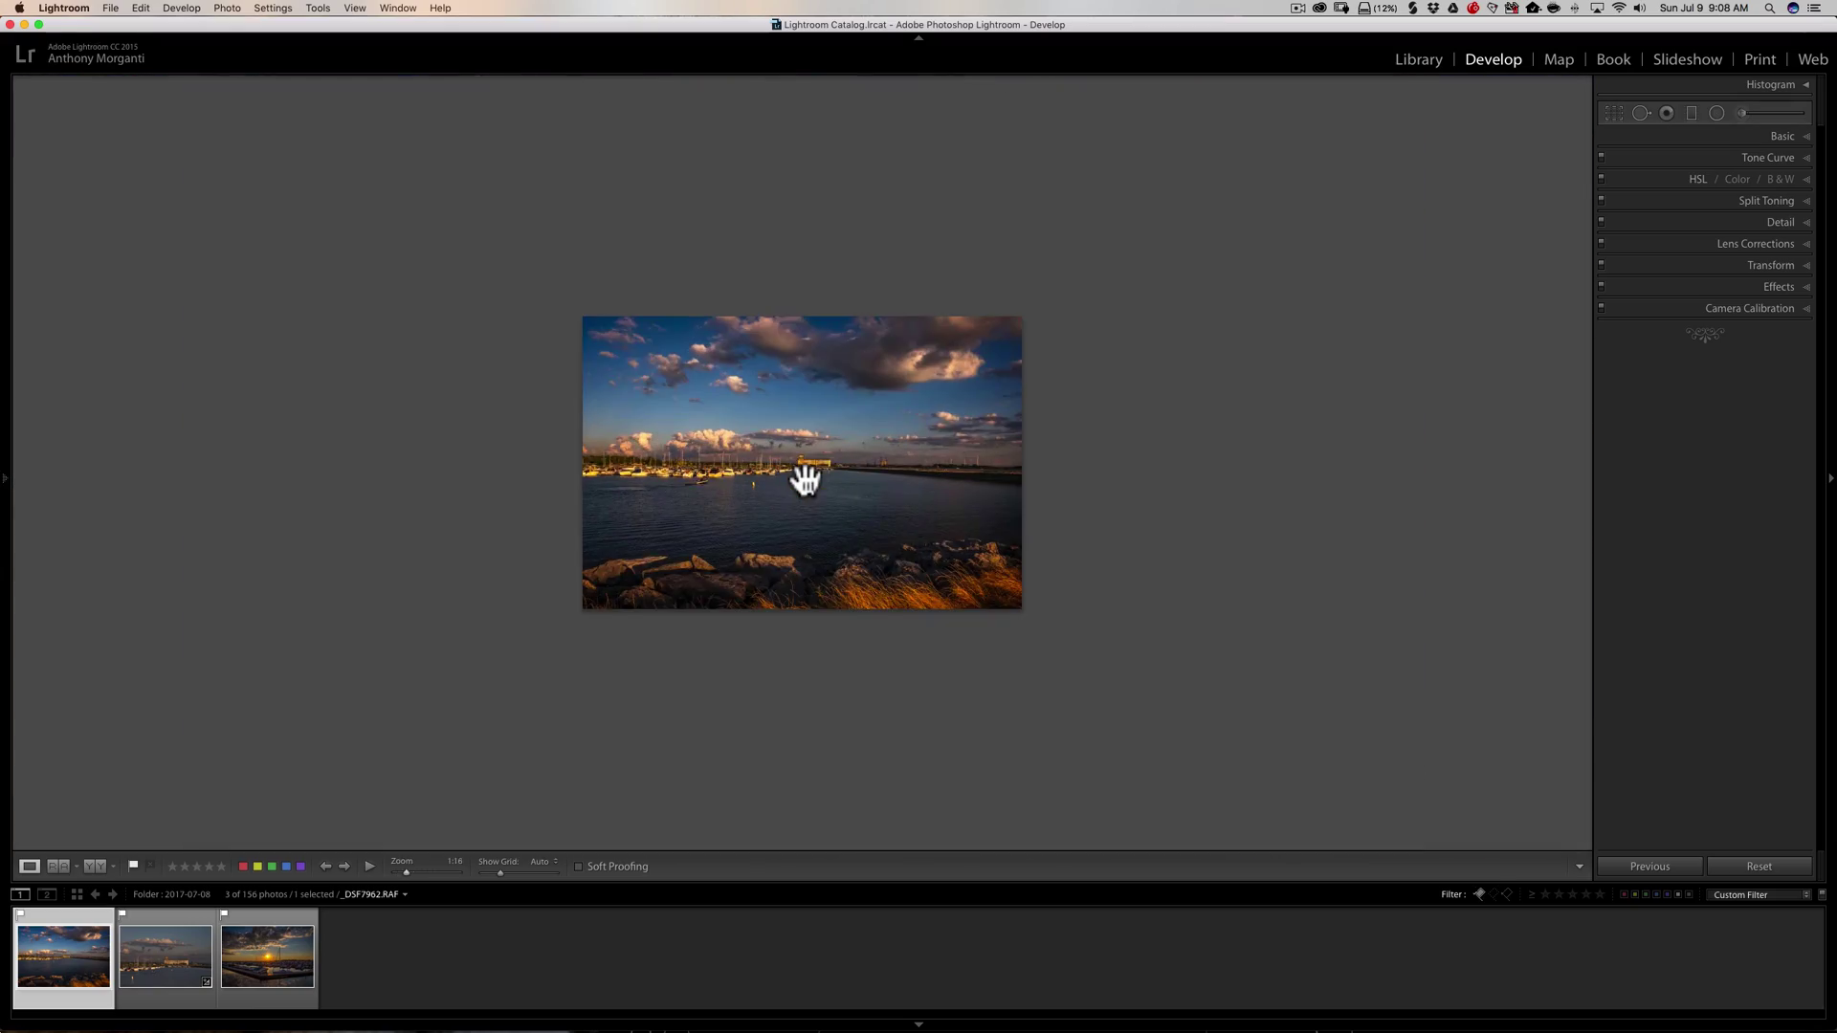
click(805, 479)
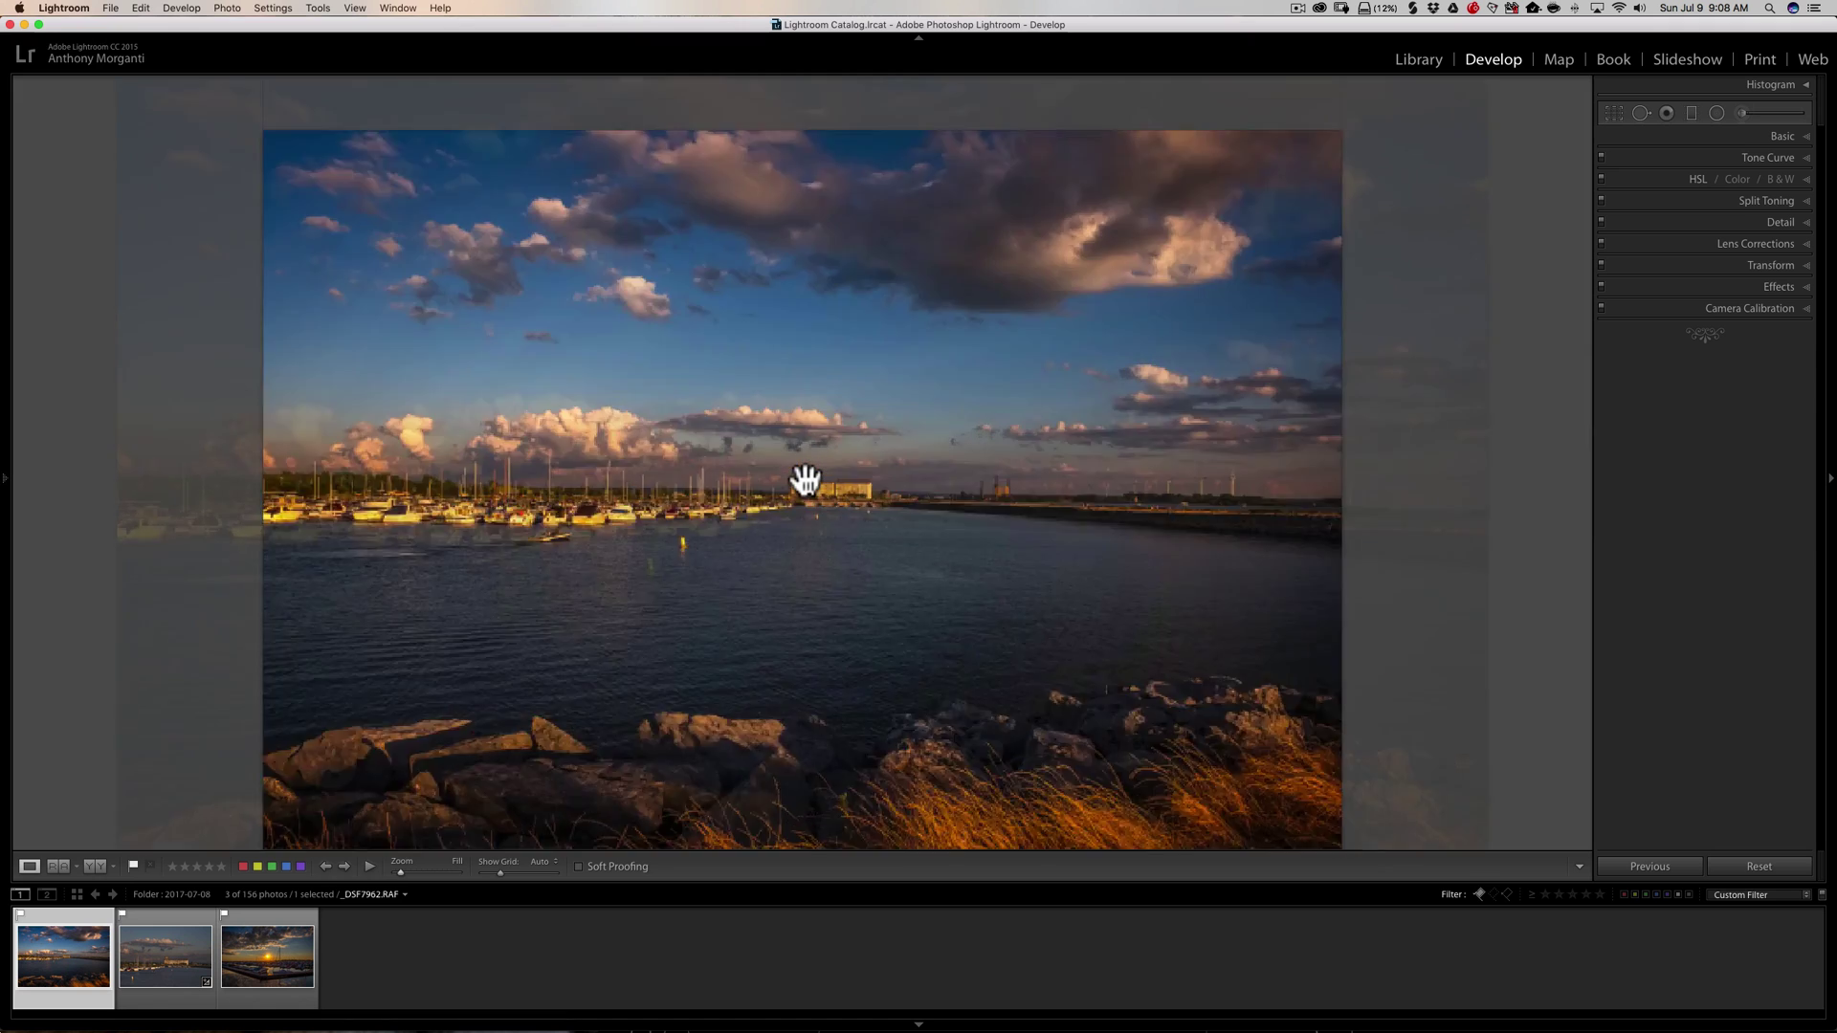
click(804, 478)
click(804, 478)
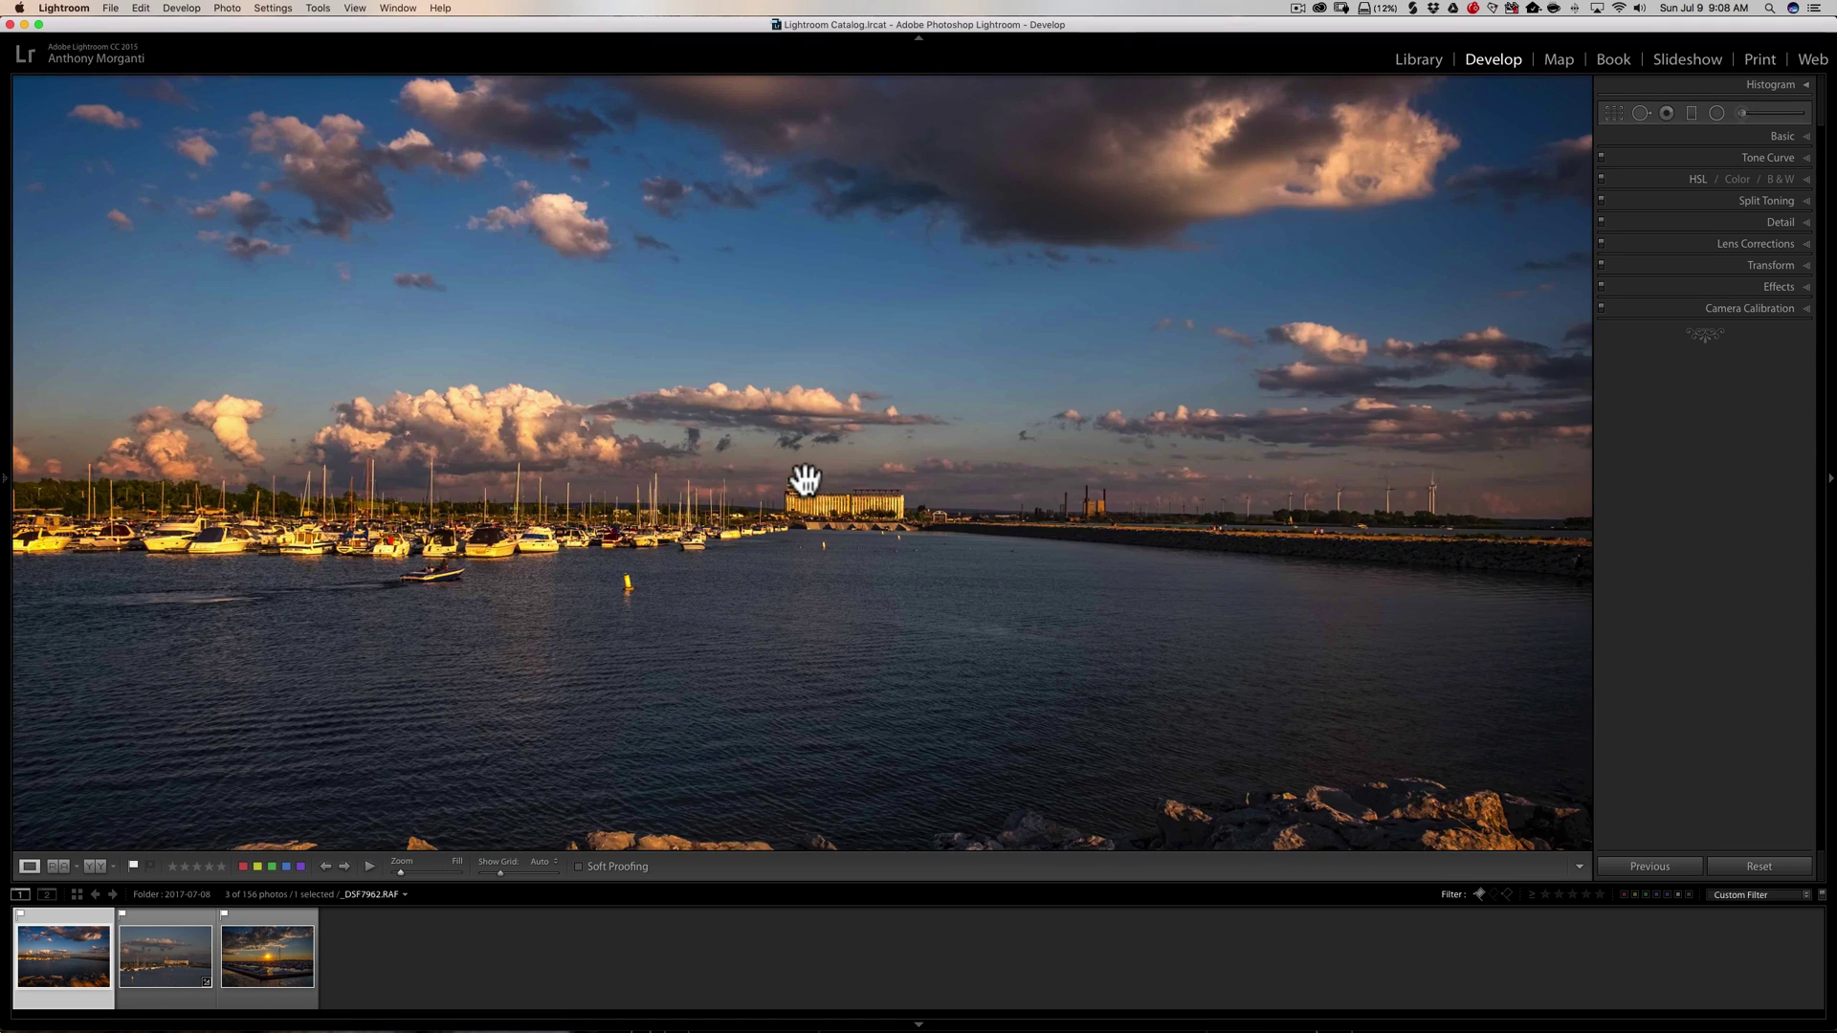
click(805, 478)
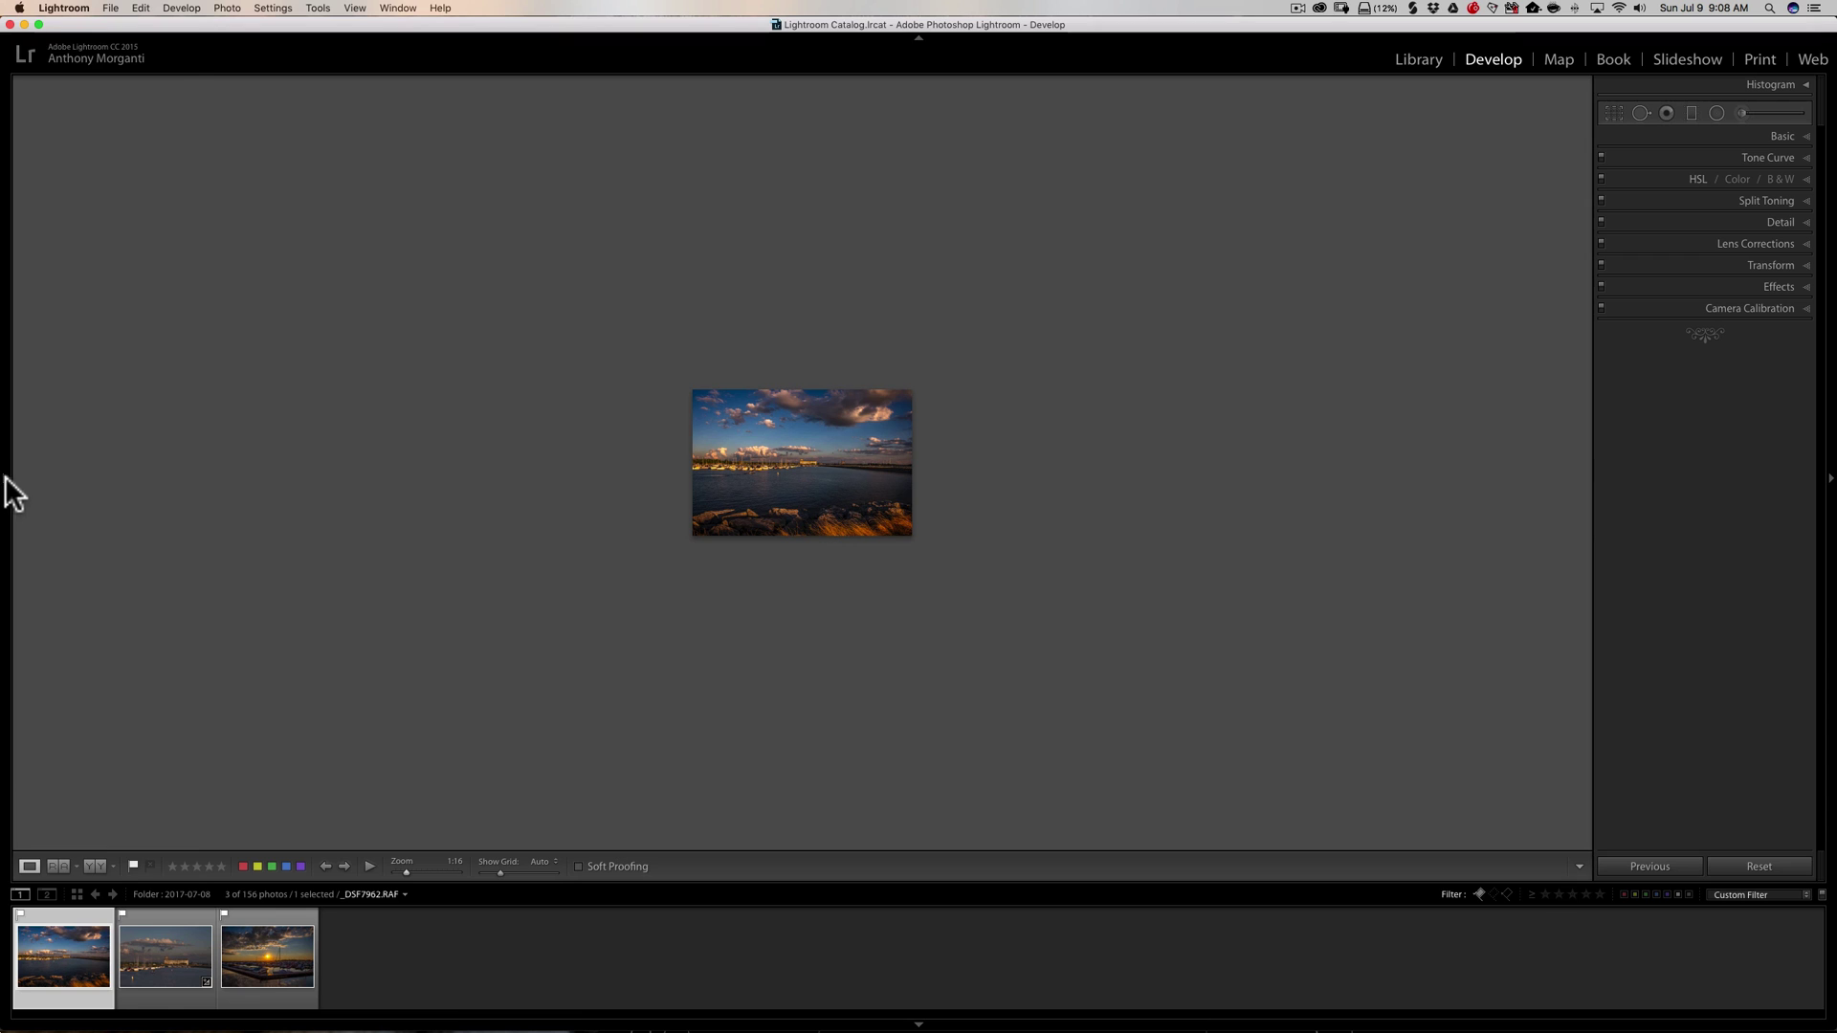
mouse_move(4, 488)
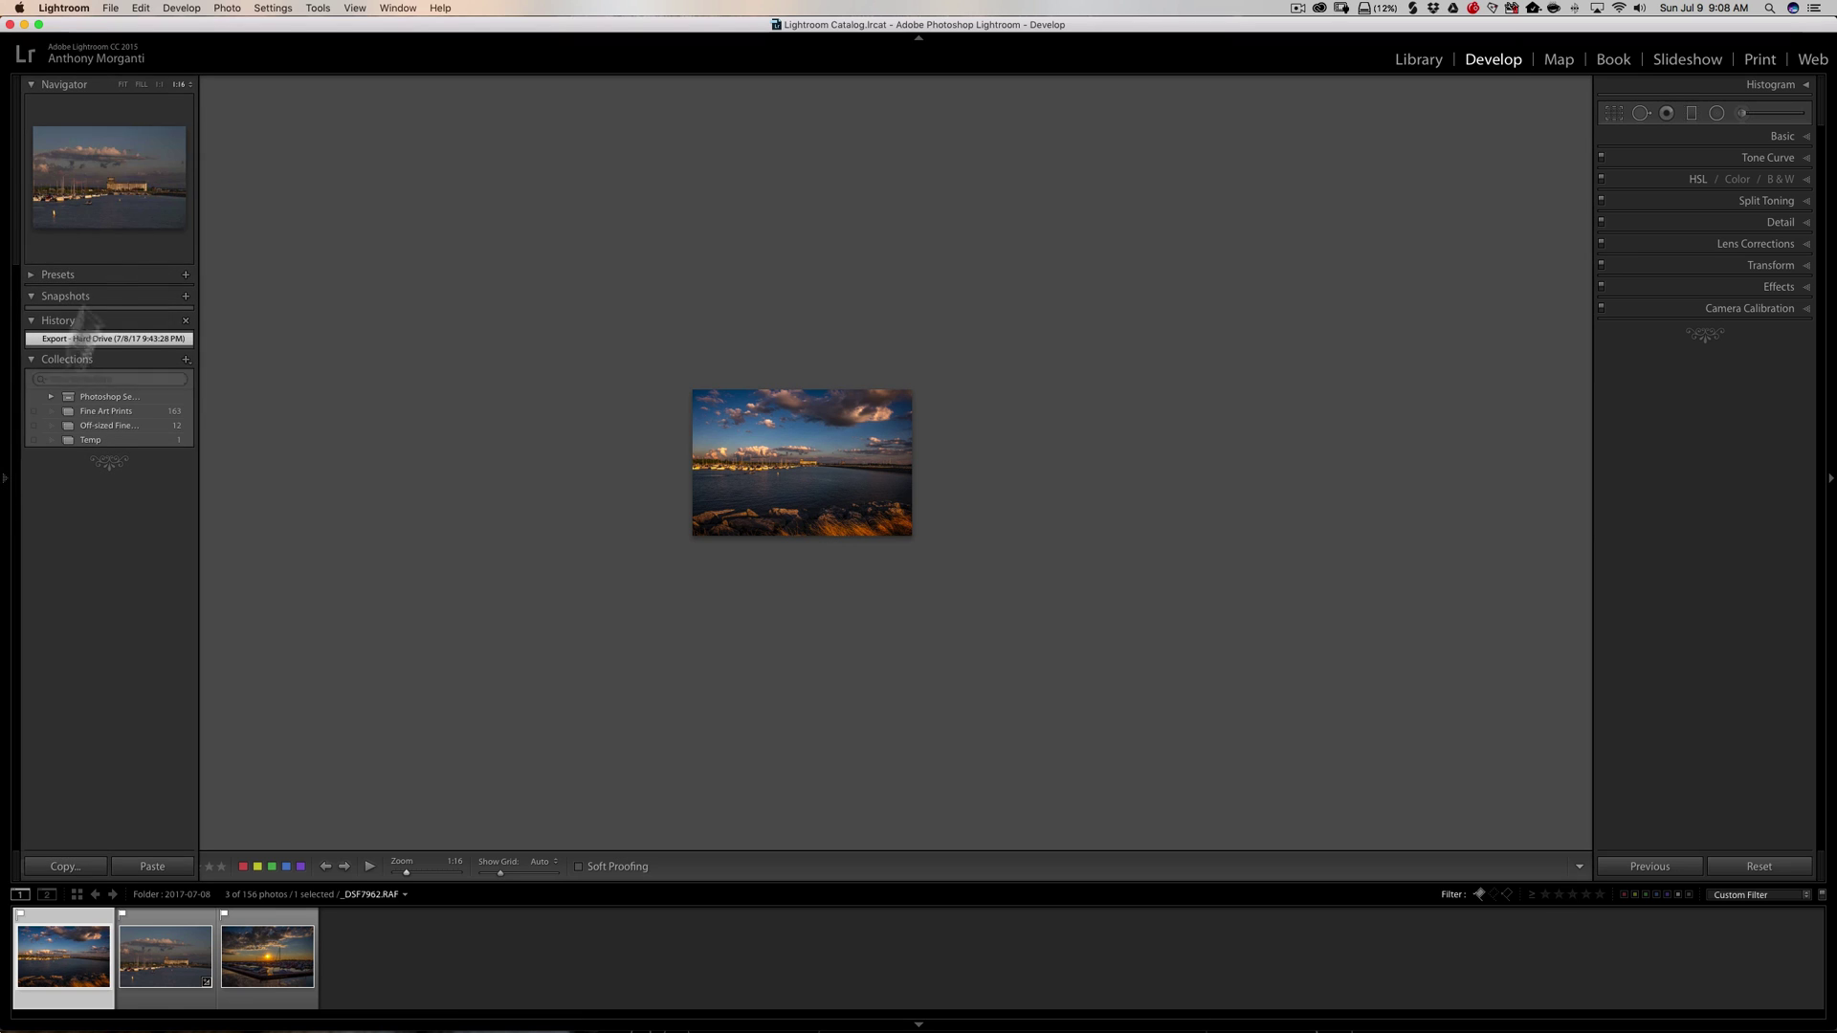
click(121, 83)
click(184, 83)
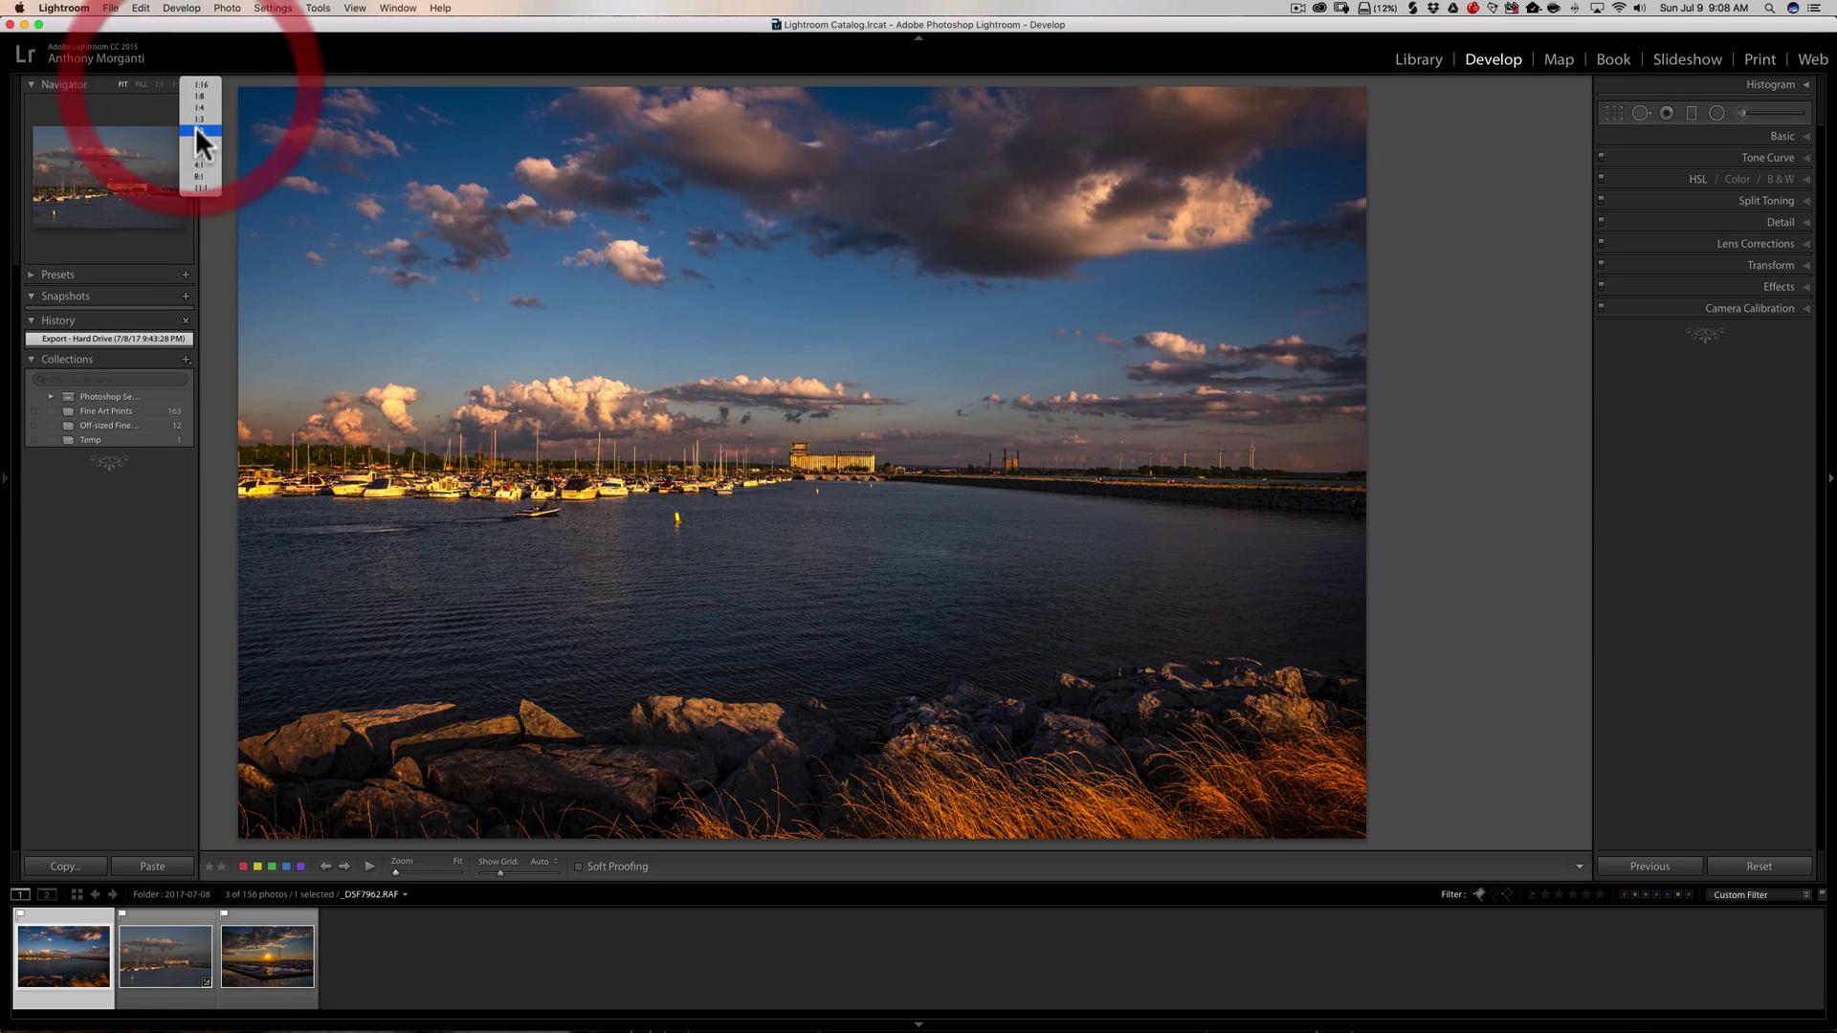
click(195, 163)
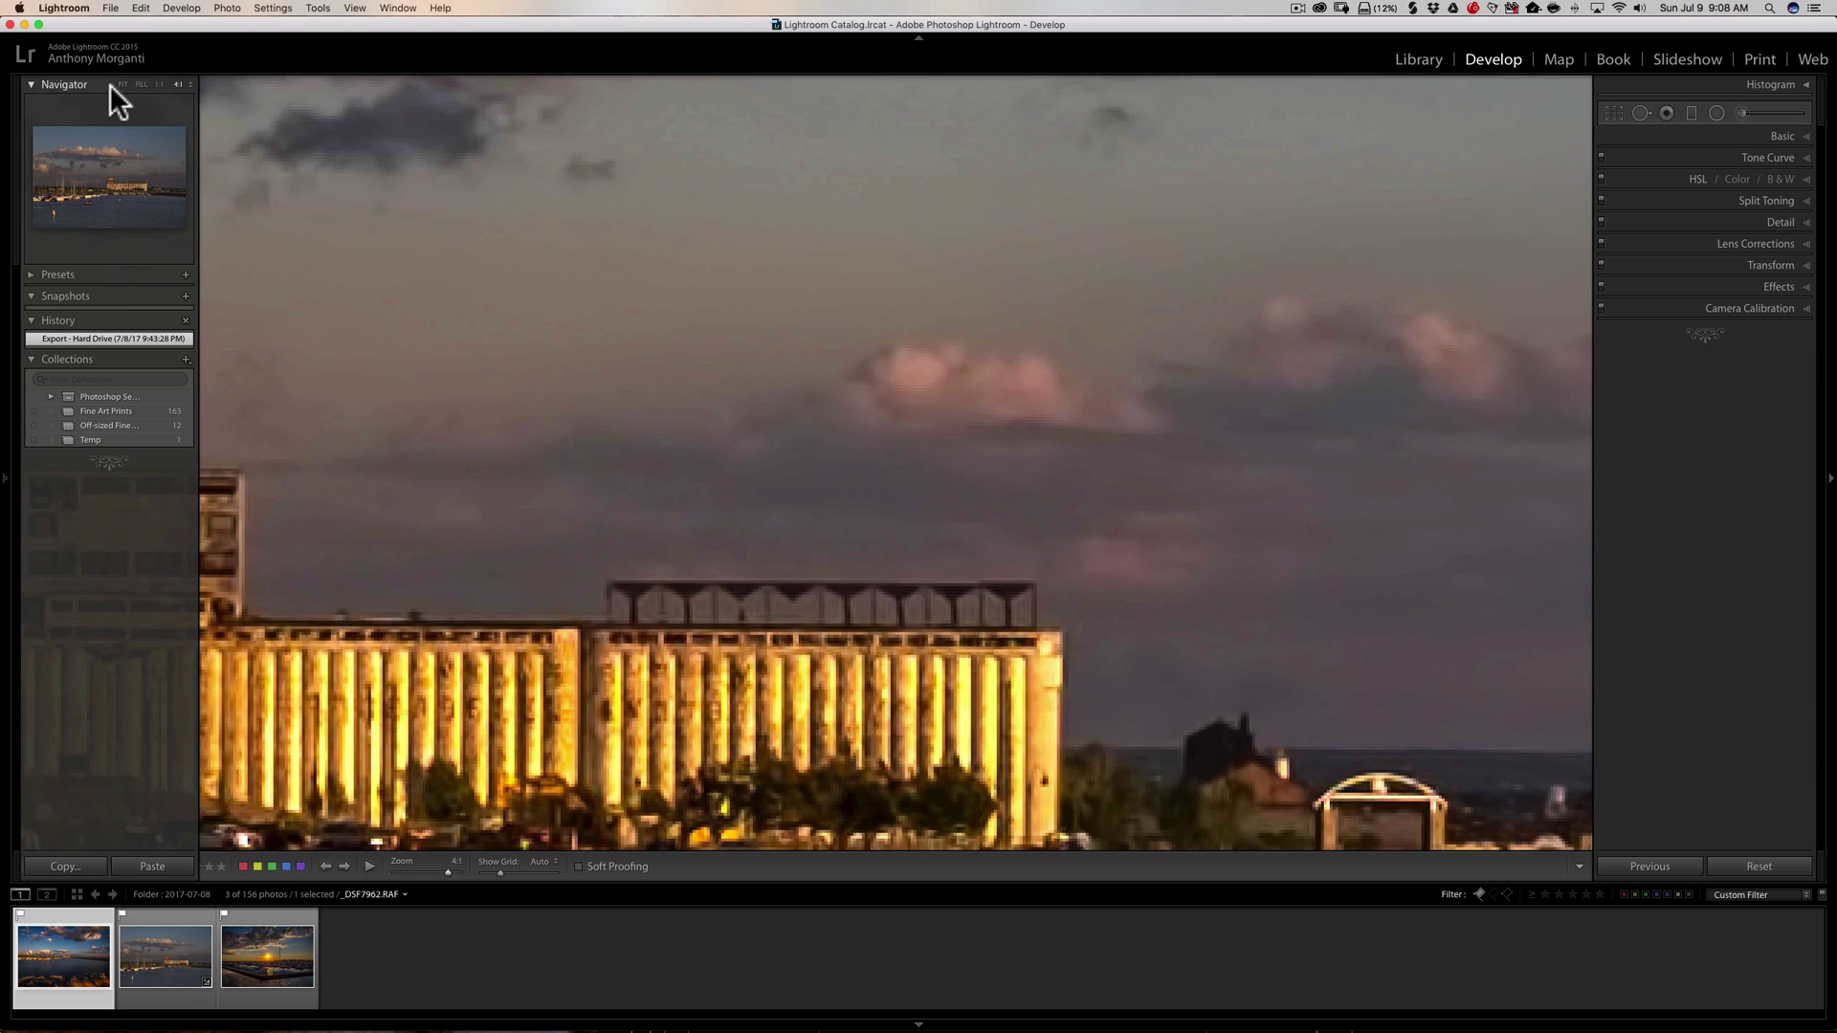
click(119, 82)
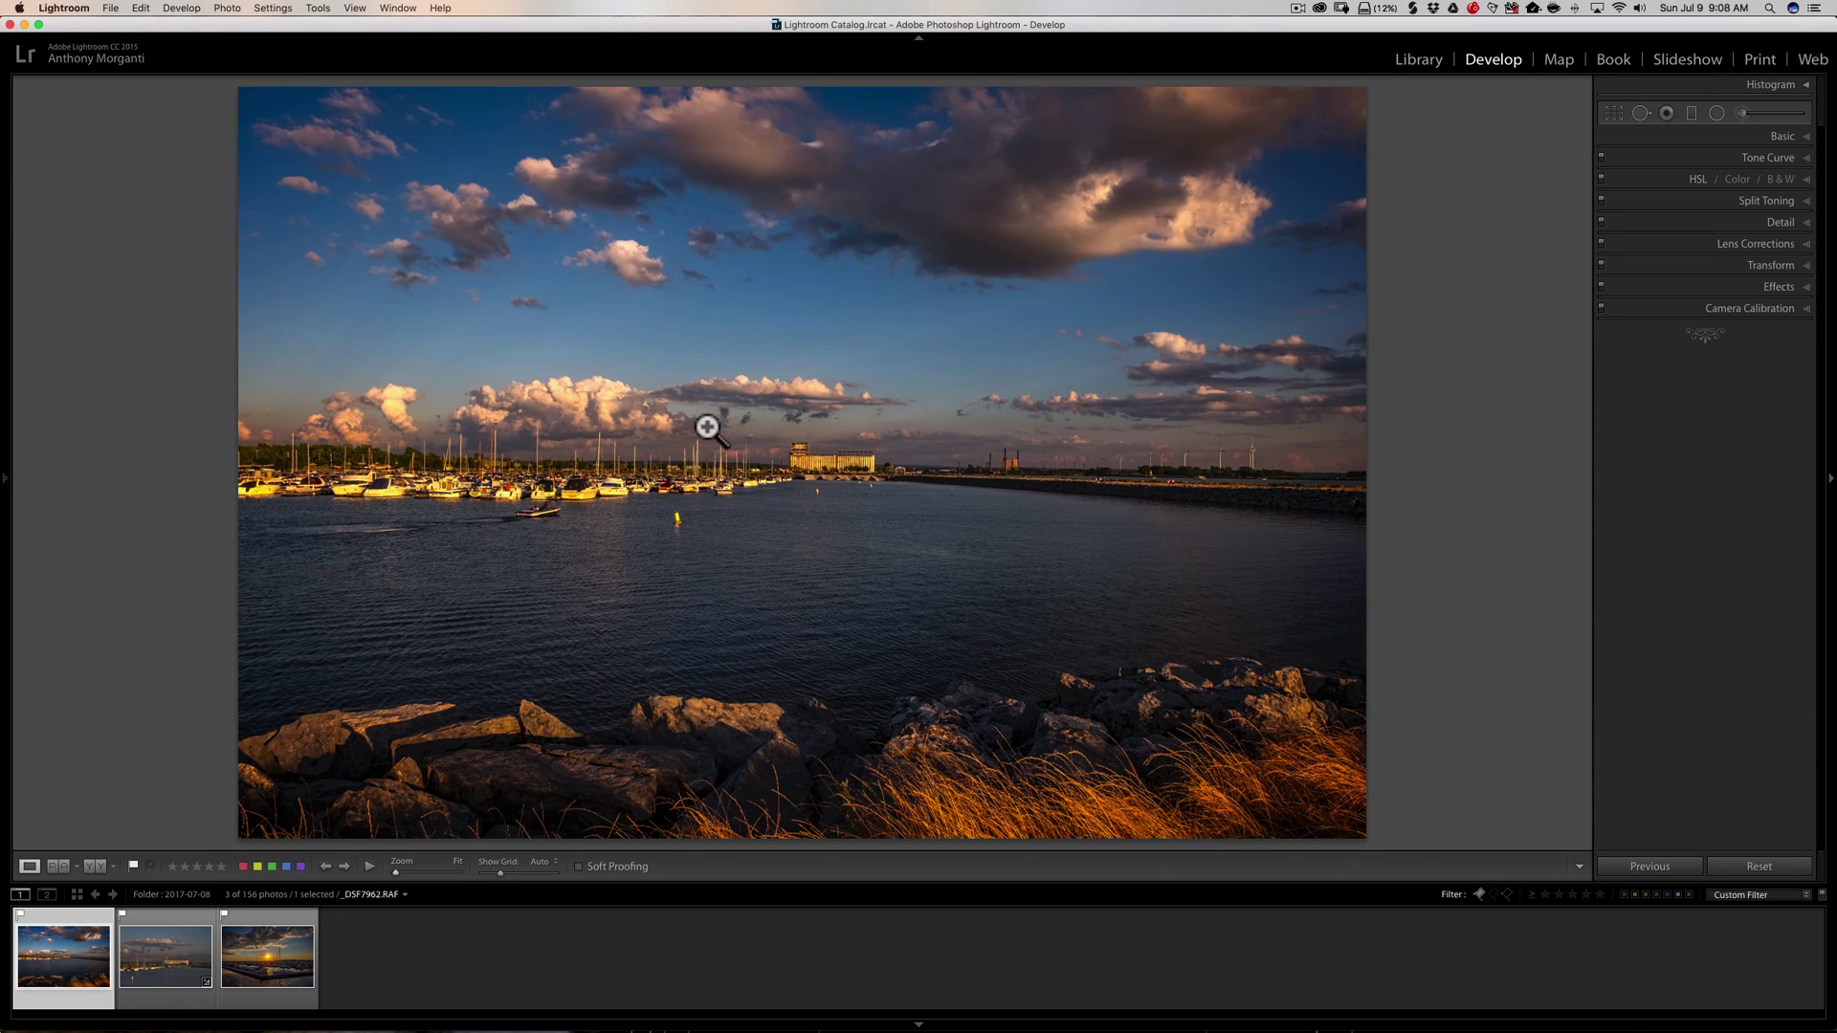
mouse_move(1100, 1019)
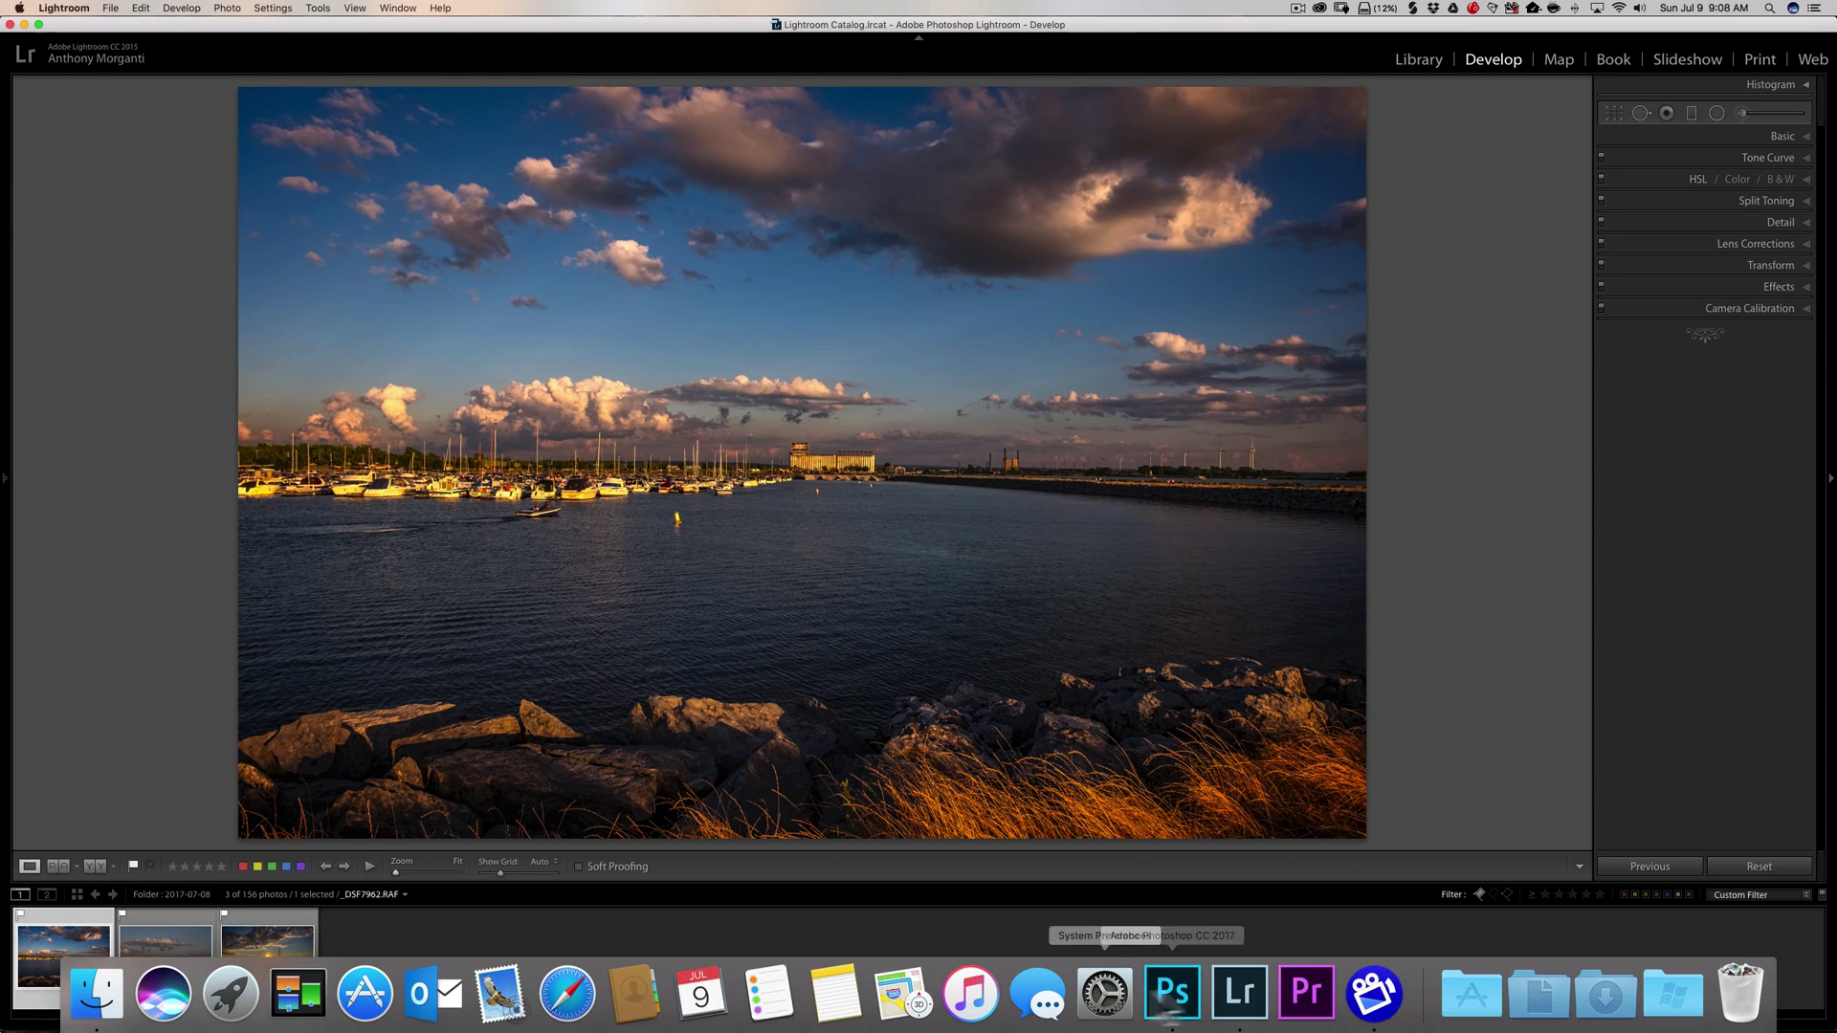
Bring Photoshop forward, zoom and rotate the harbour image, then reset the rotation to level with Esc.
click(1168, 1000)
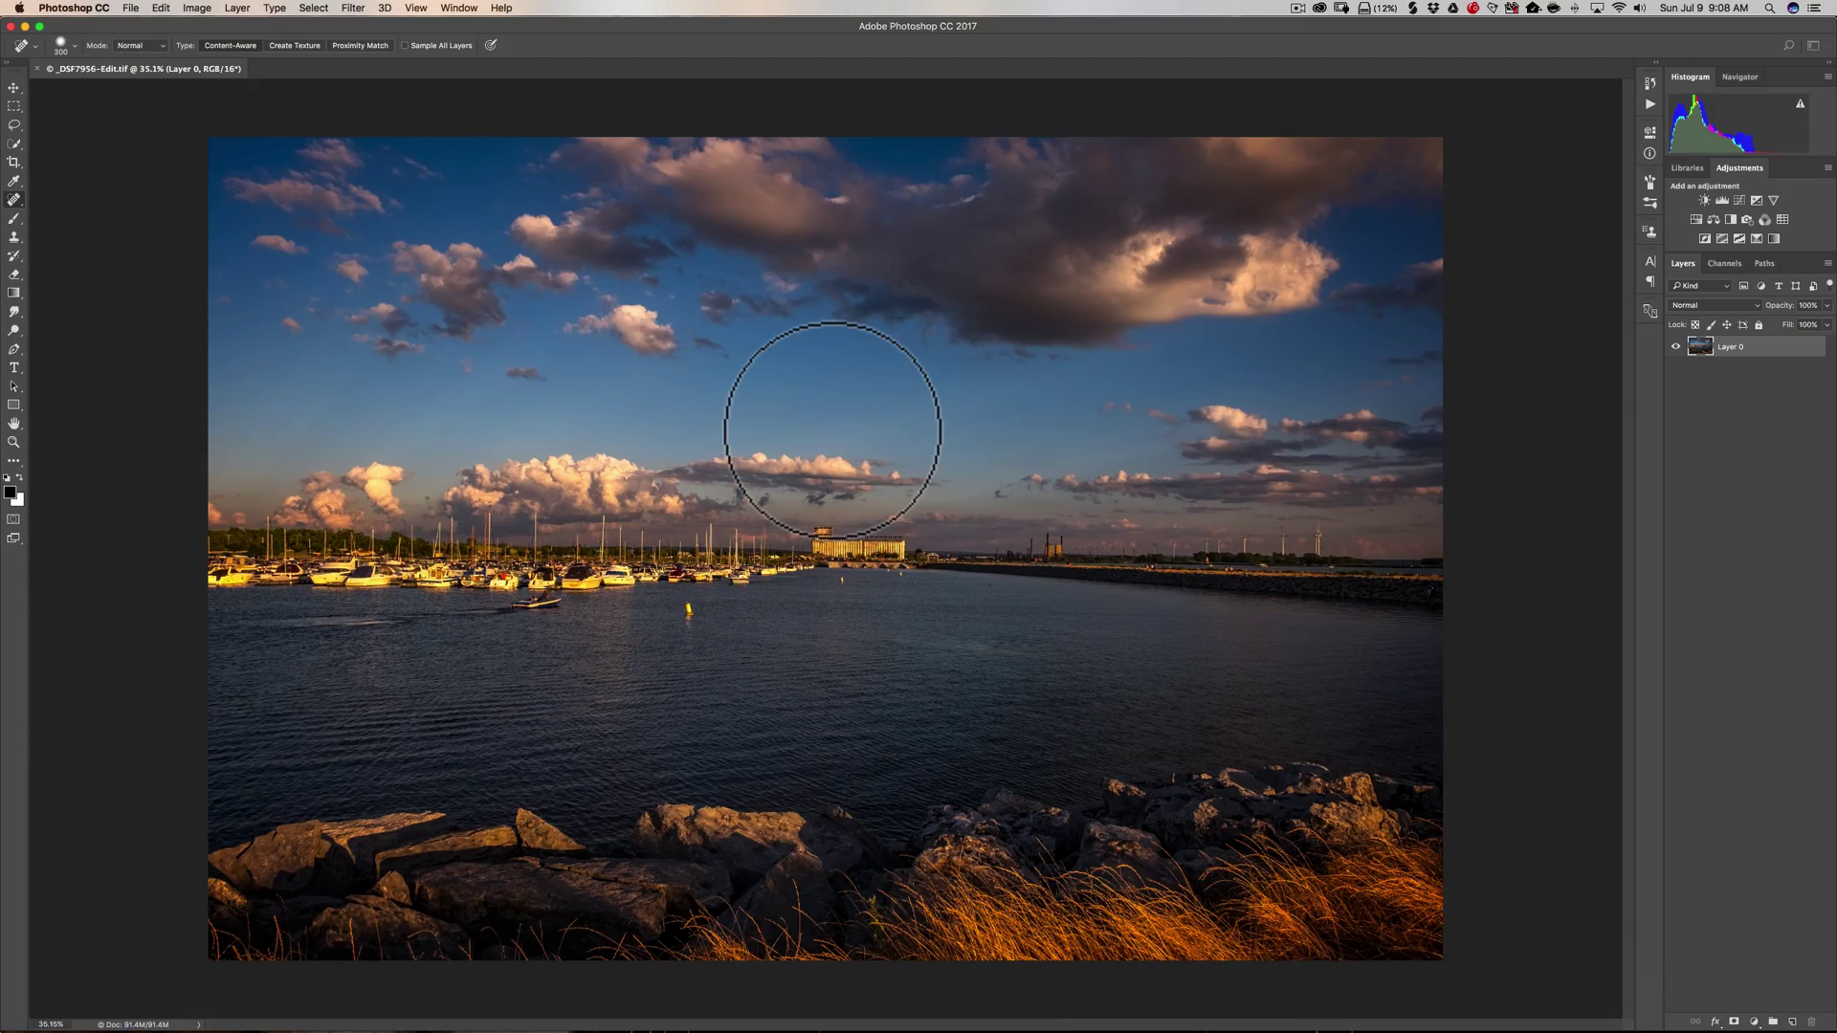
scroll(832, 428, up, 5)
scroll(833, 431, down, 6)
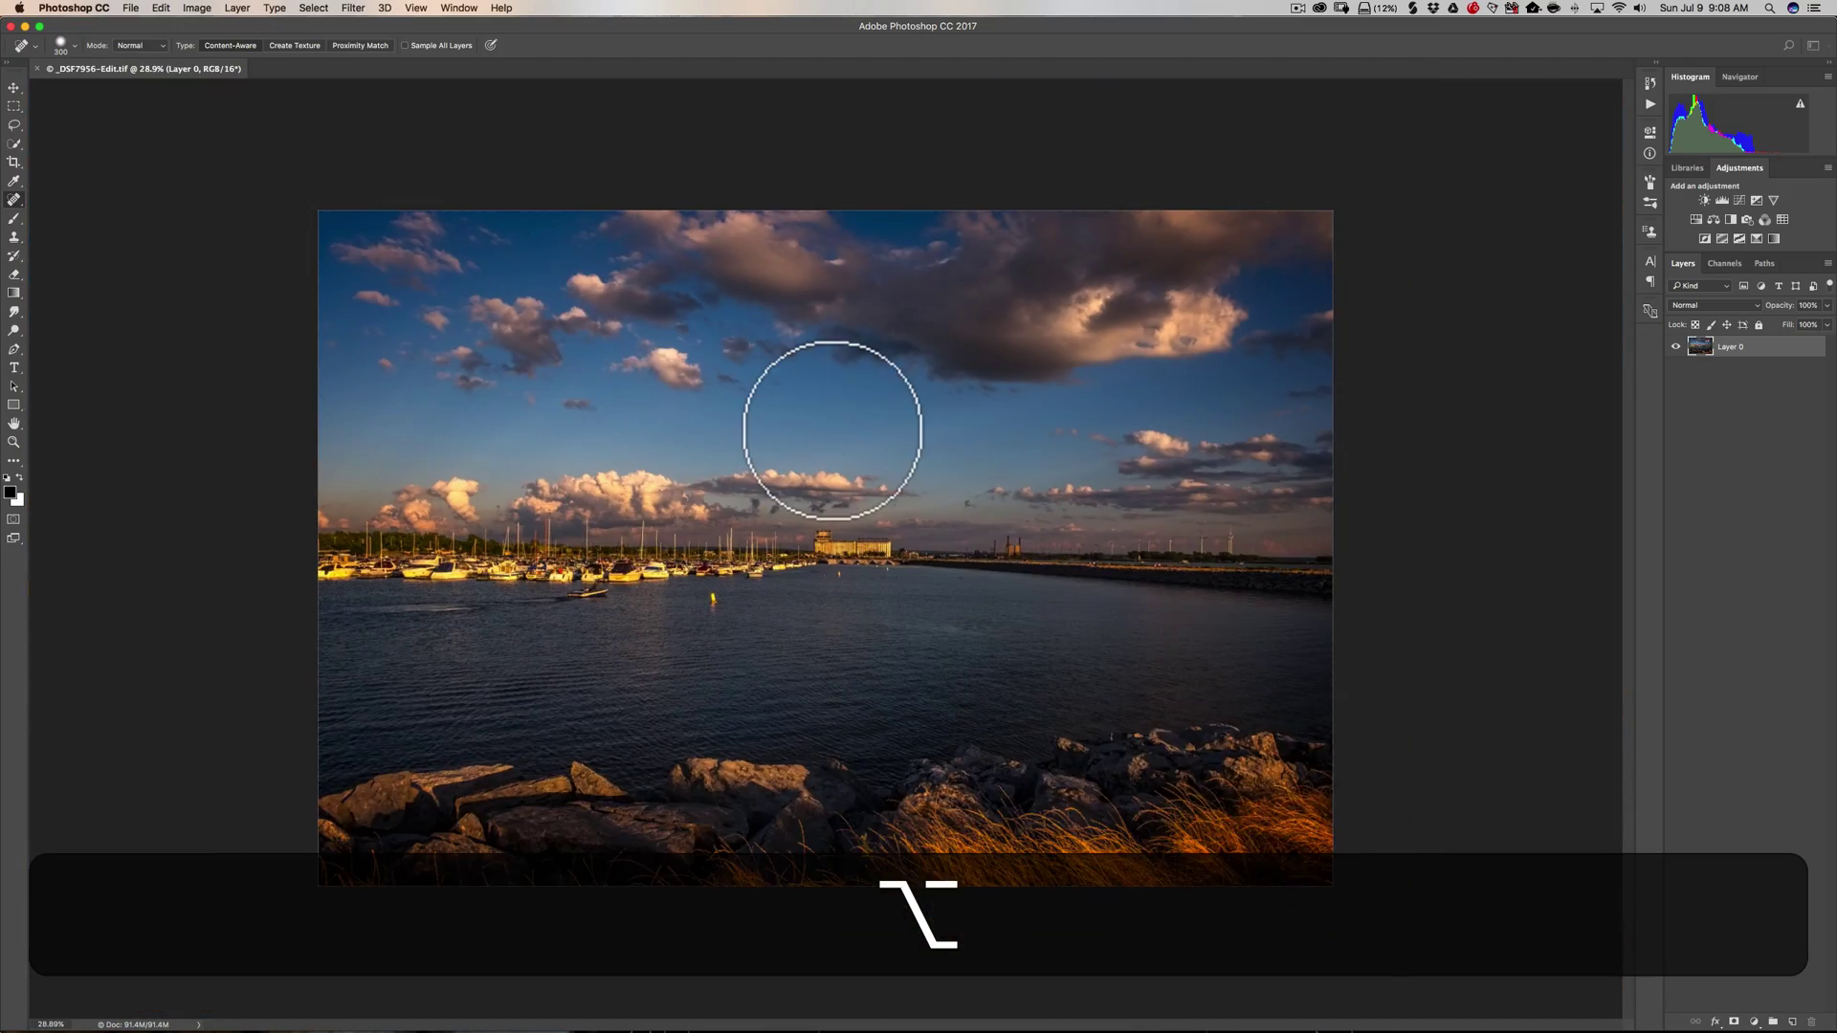
scroll(833, 431, up, 1)
scroll(833, 430, up, 1)
scroll(833, 431, down, 2)
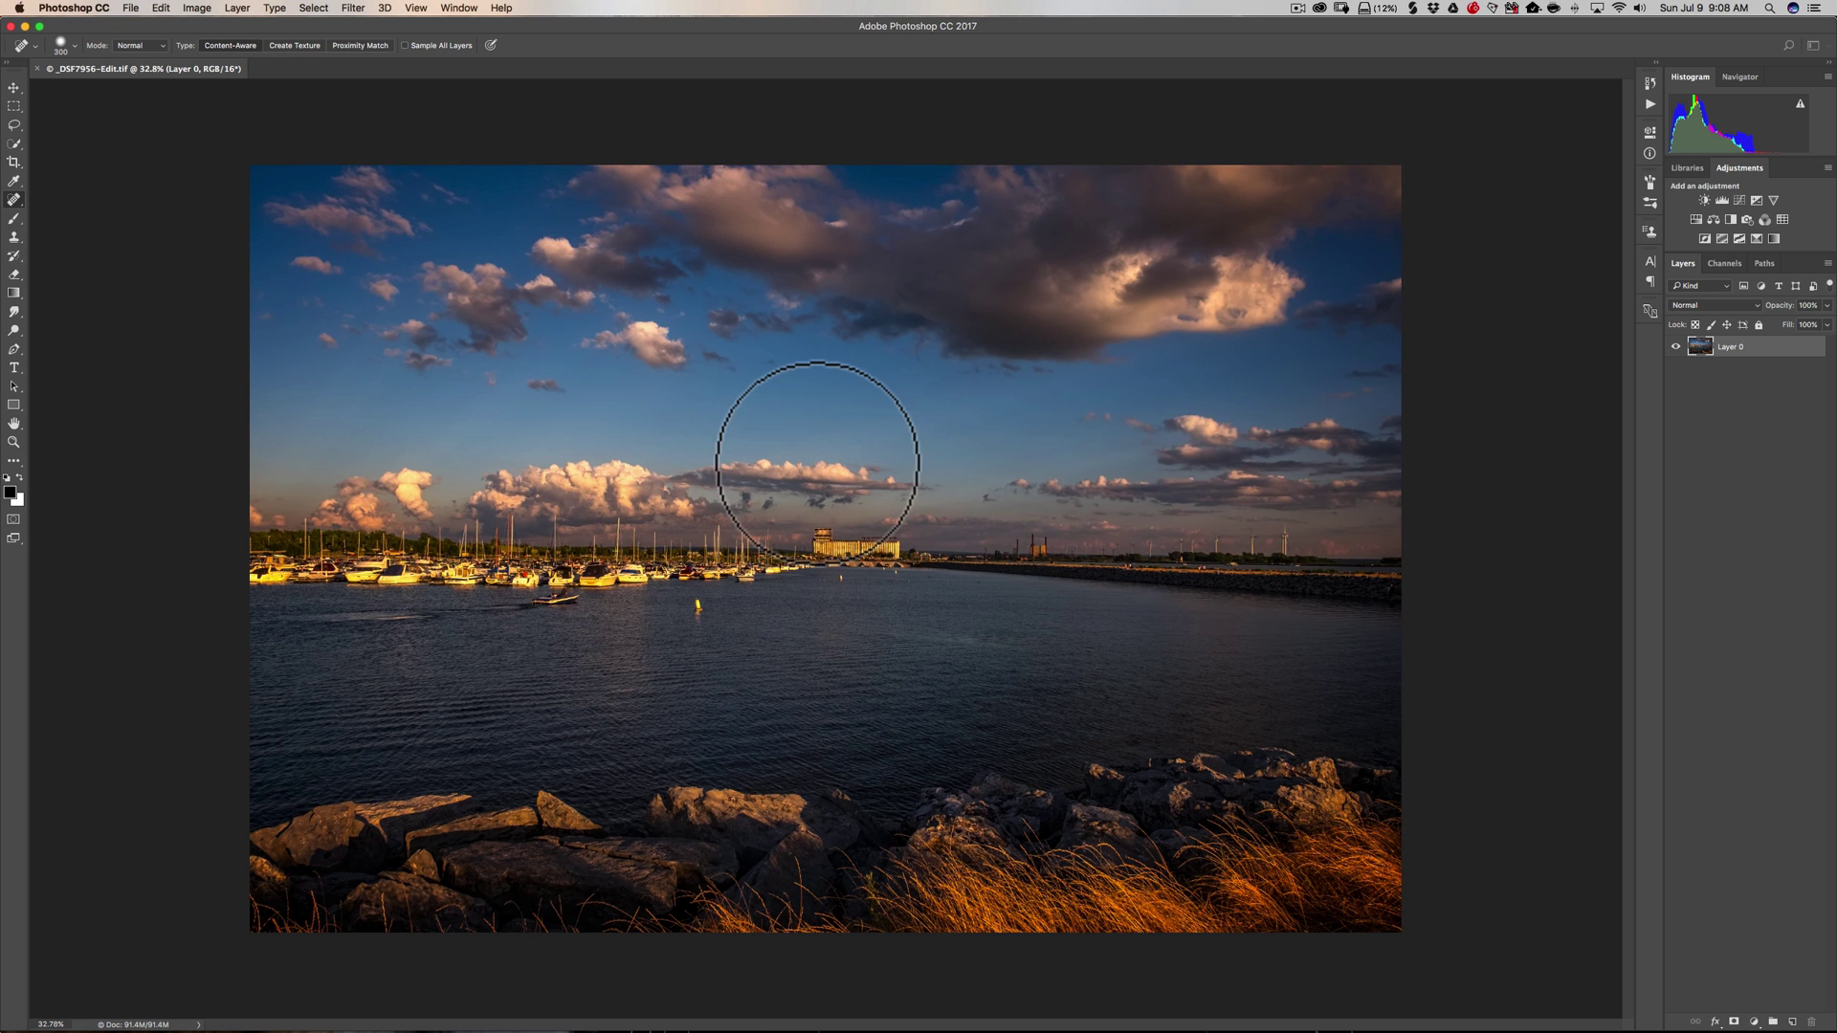
scroll(866, 459, down, 10)
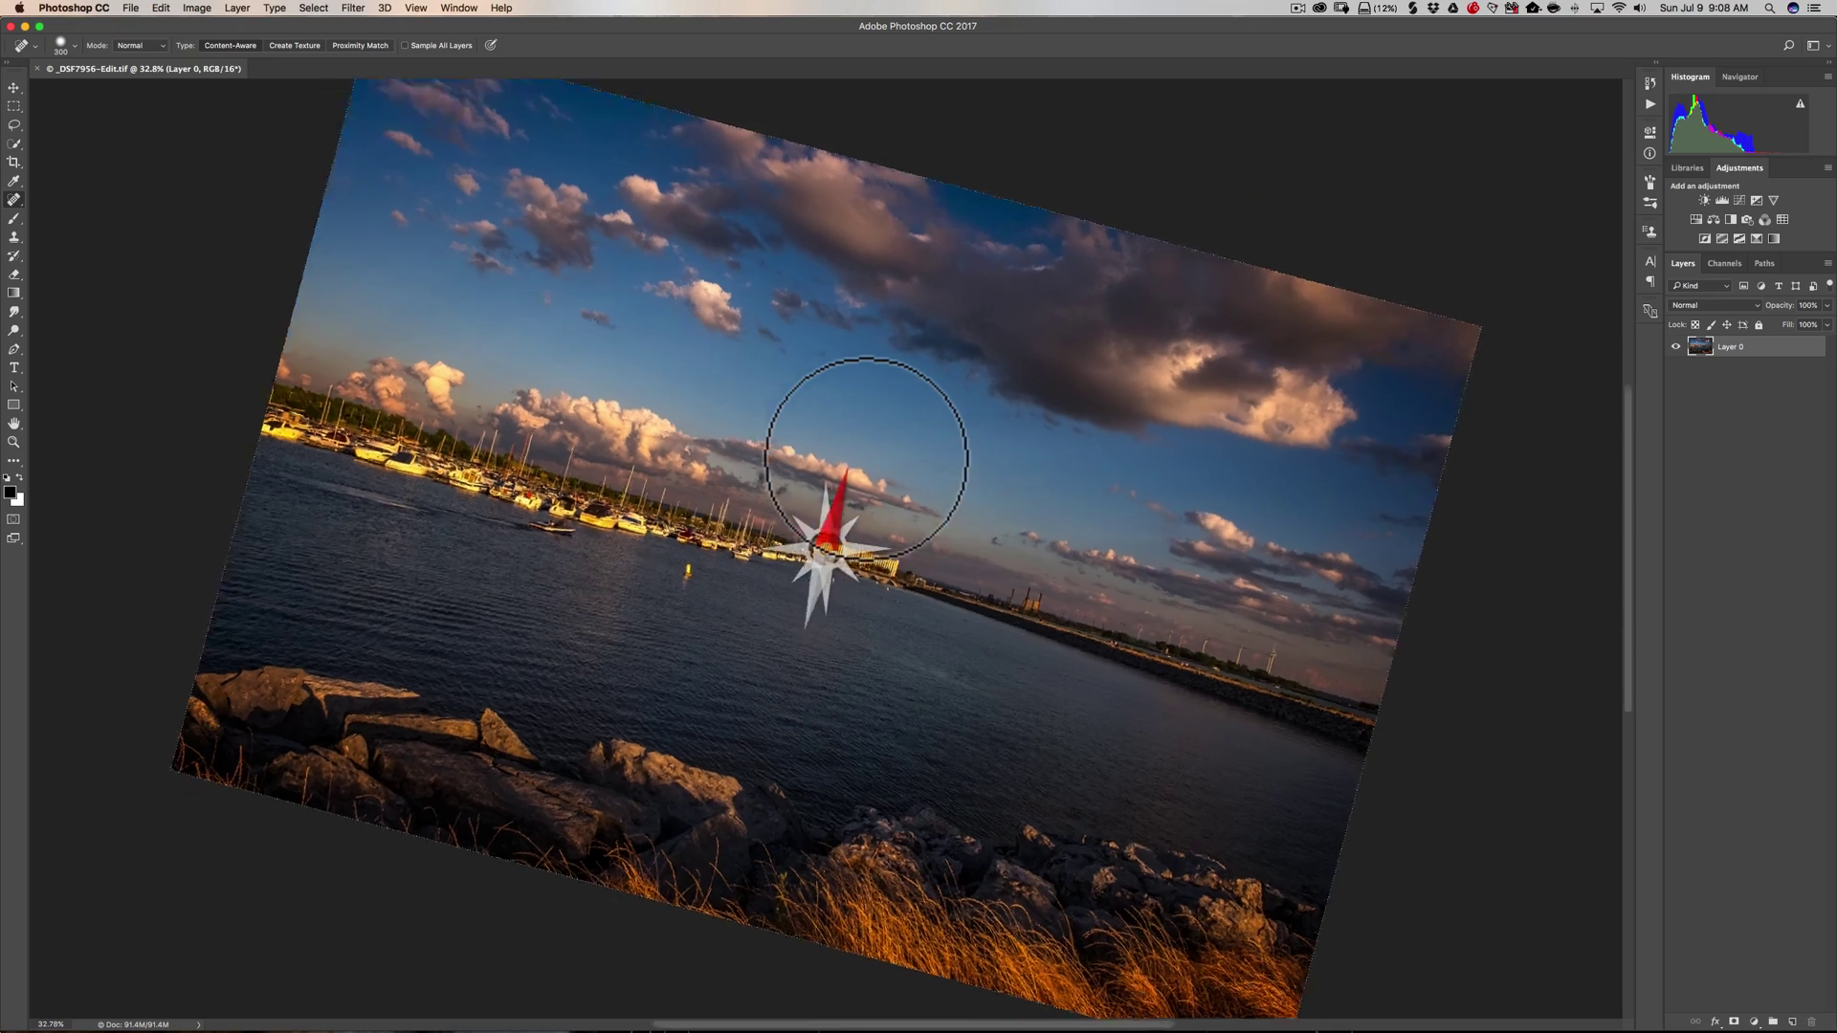
scroll(866, 460, up, 10)
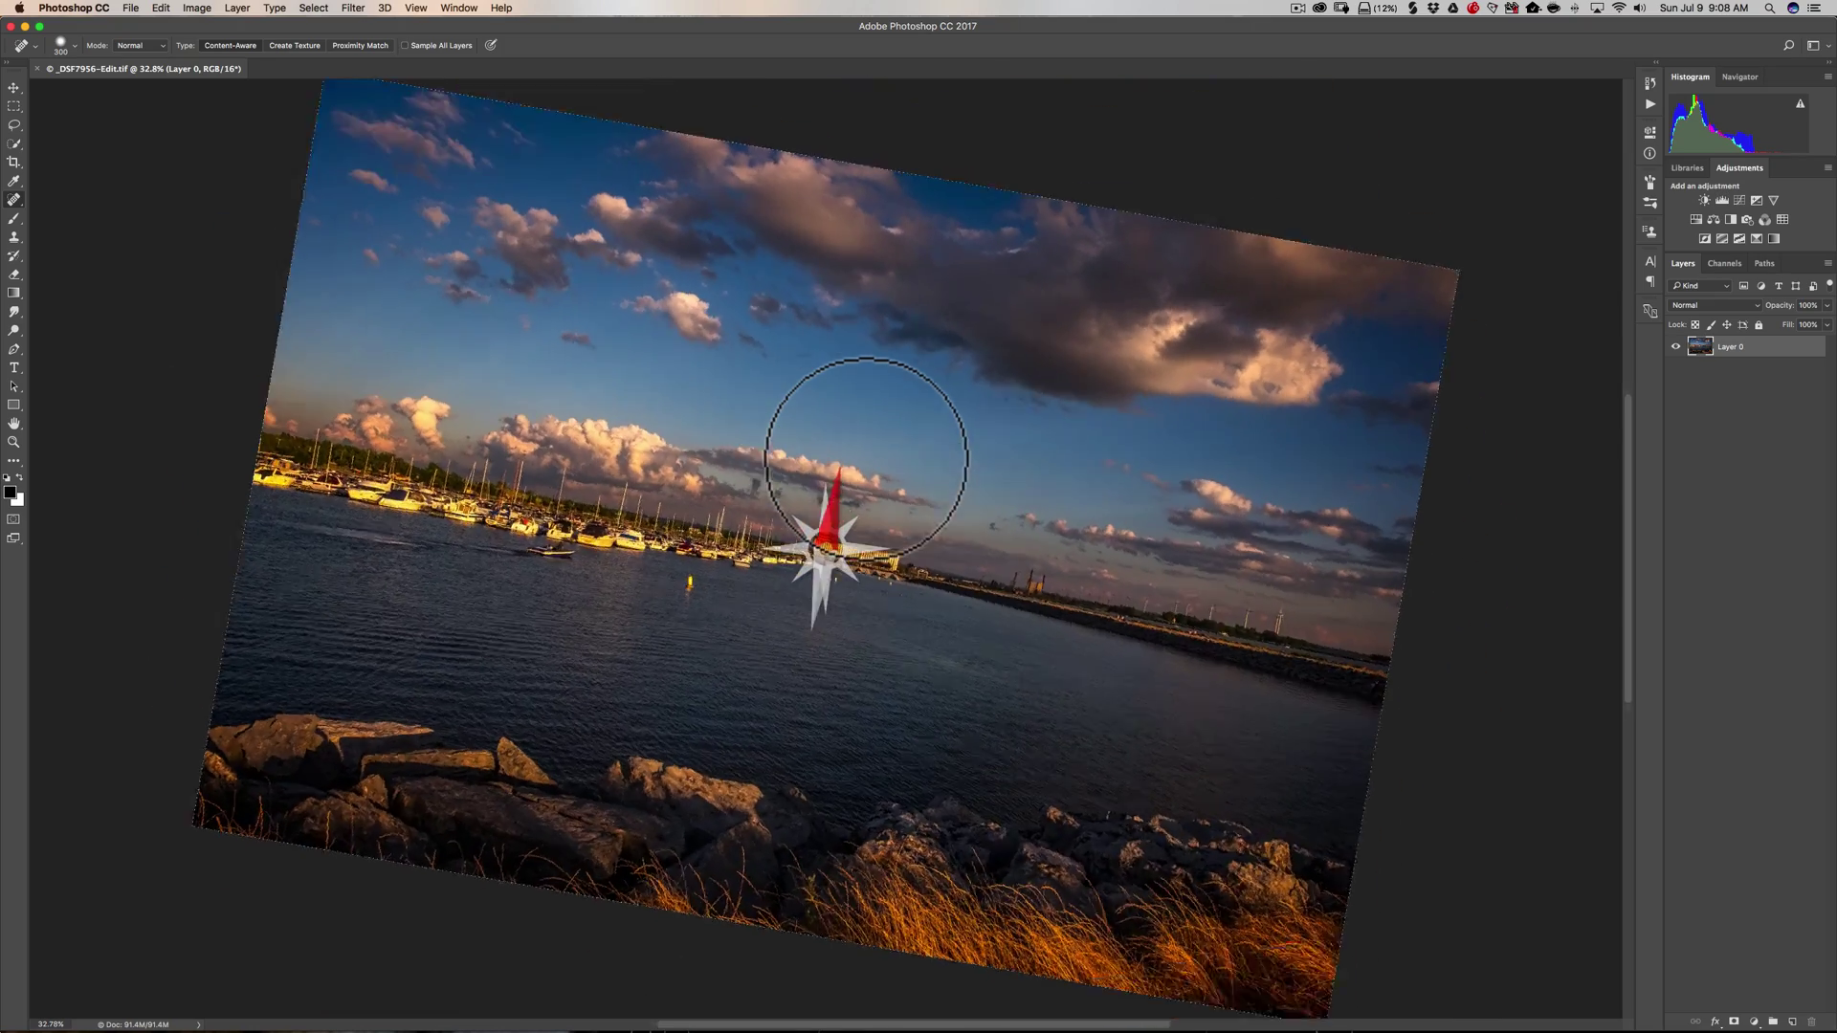
key(Escape)
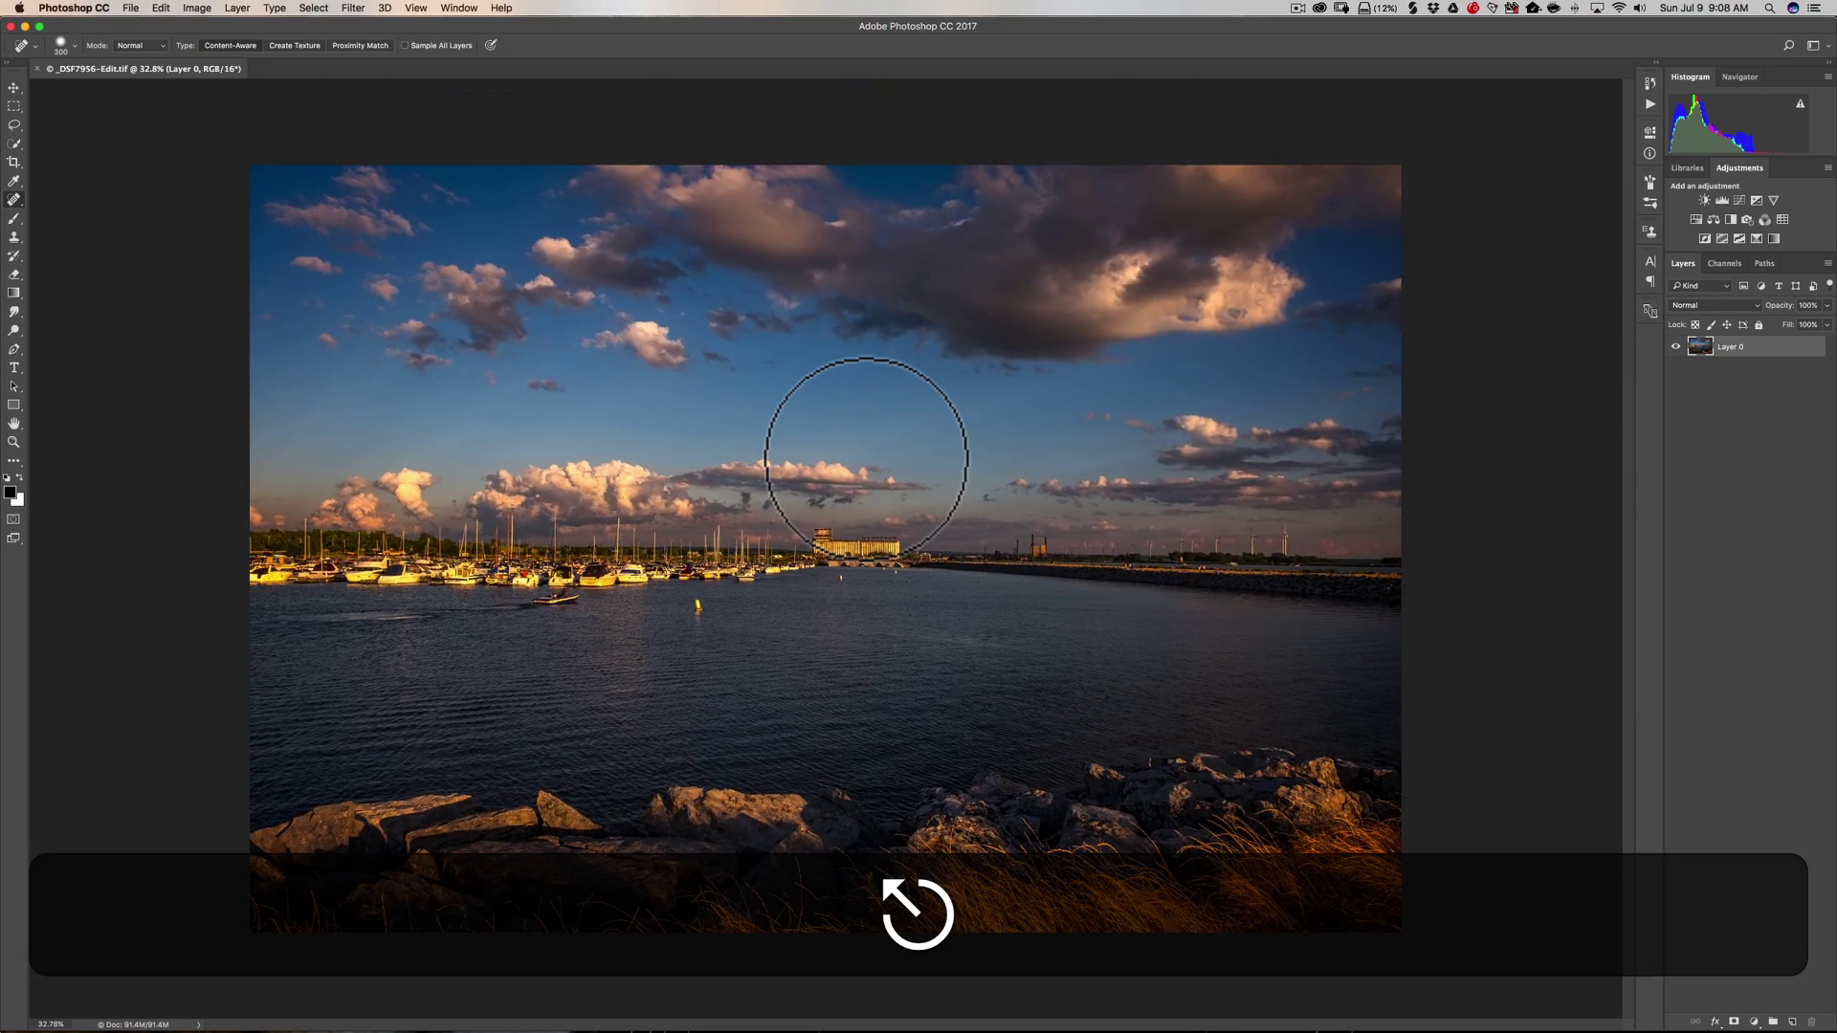